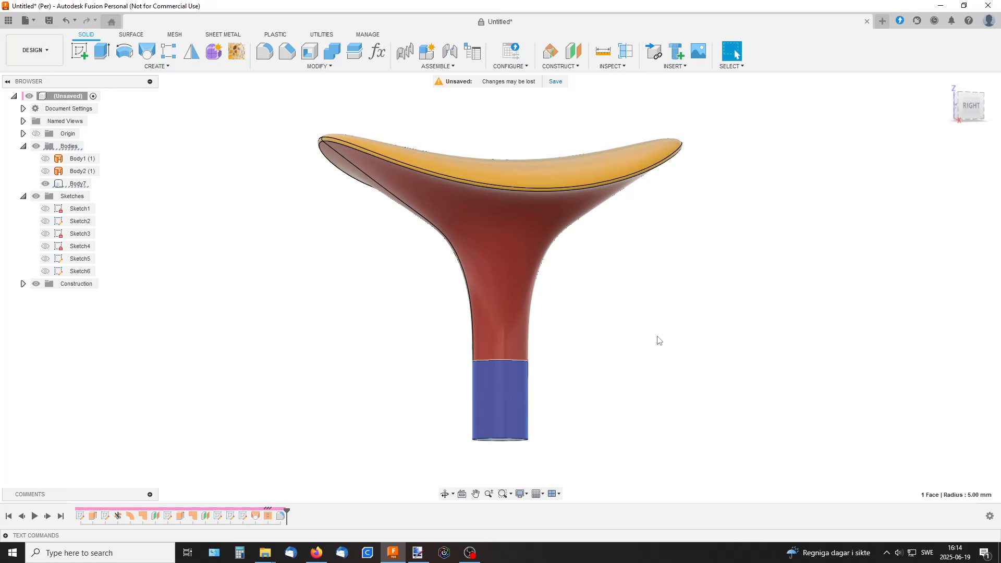
- Examine the finished seat-shaped body and its rim edge from the right side and from above
left_click(657, 335)
middle_click_drag(724, 243, 658, 217, "shift")
left_click(553, 191)
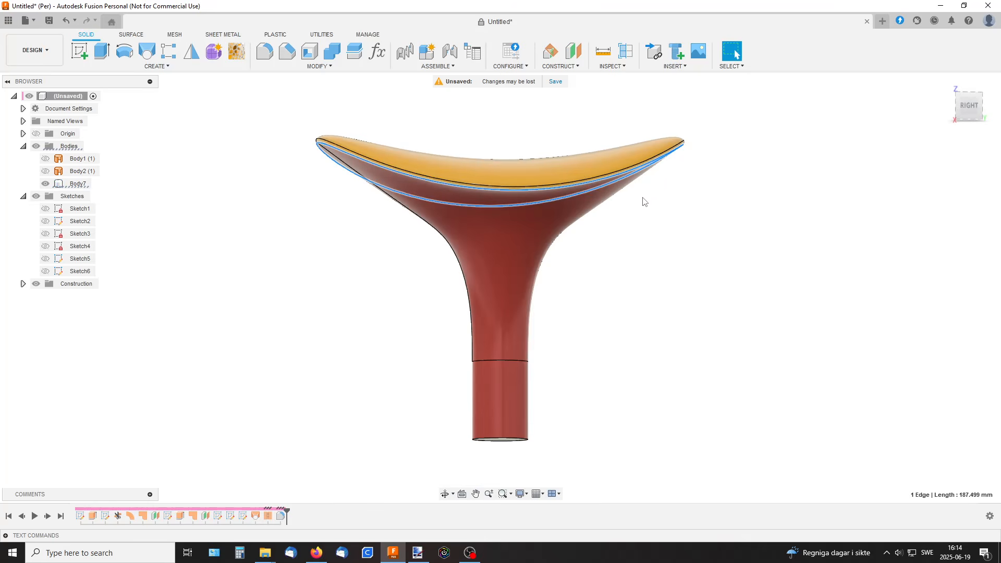
middle_click_drag(717, 239, 706, 233, "shift")
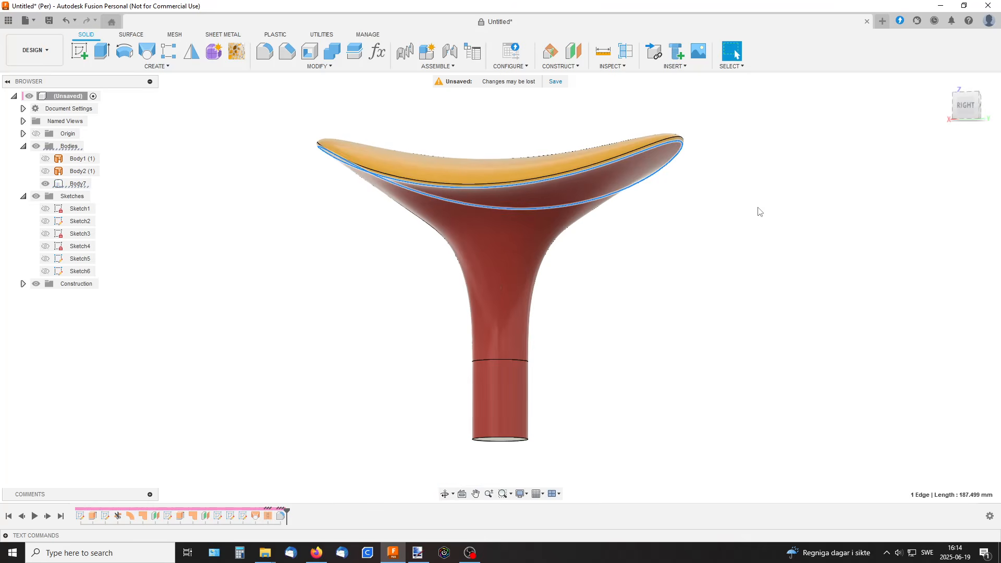
left_click(966, 106)
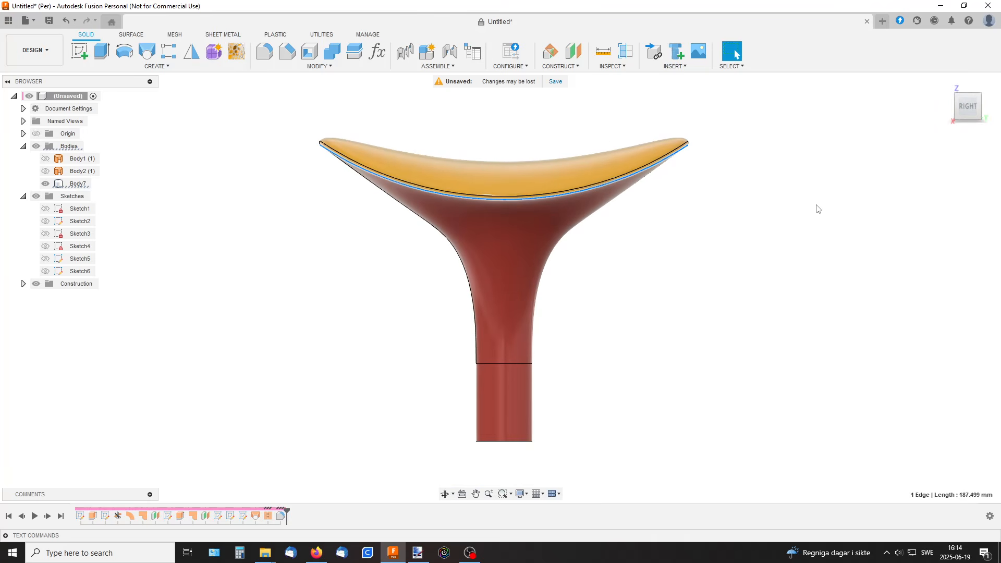
left_click(966, 89)
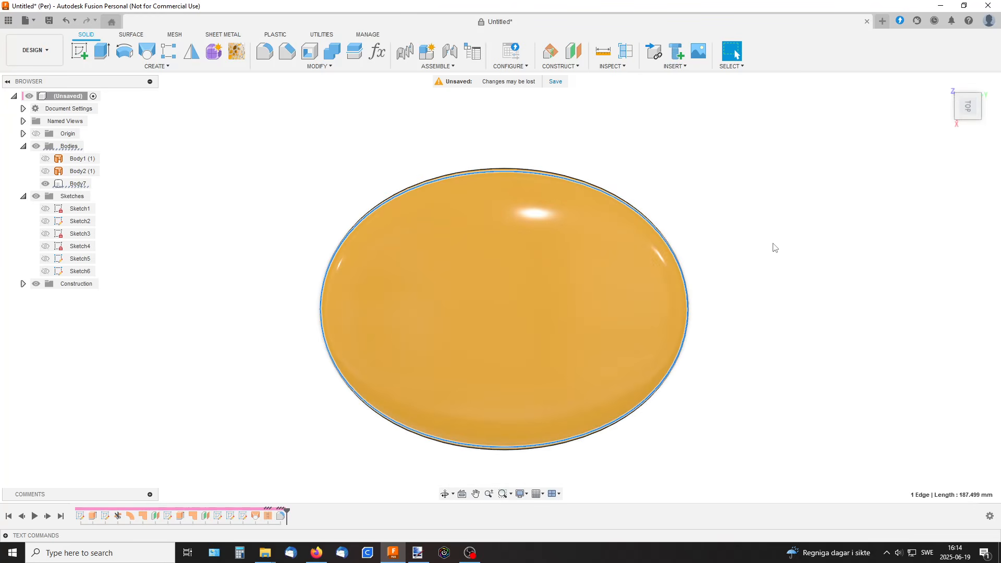
middle_click_drag(773, 243, 754, 180, "shift")
- Create a new design and start a sketch on the horizontal XY origin plane
left_click(881, 21)
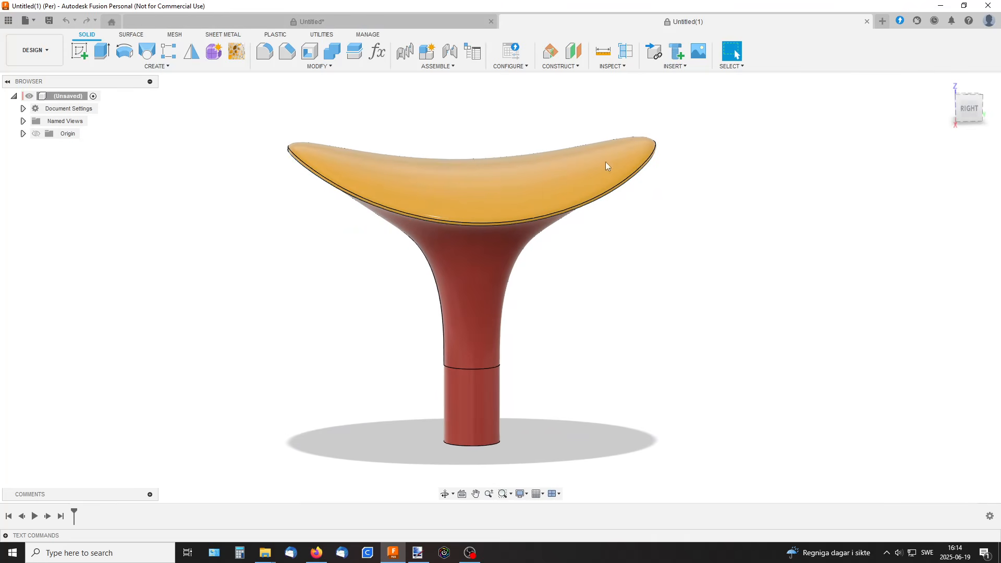
left_click(80, 50)
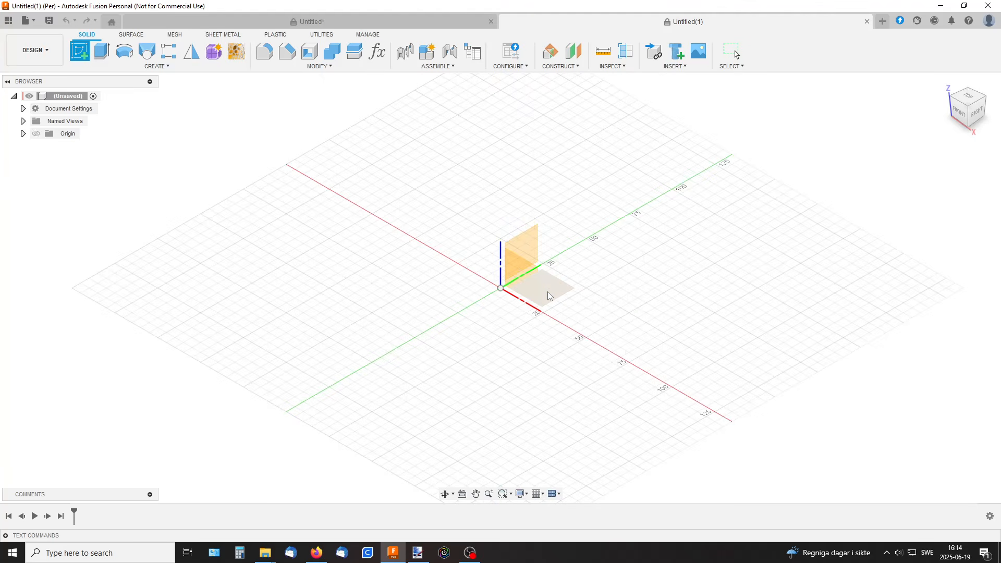
left_click(549, 296)
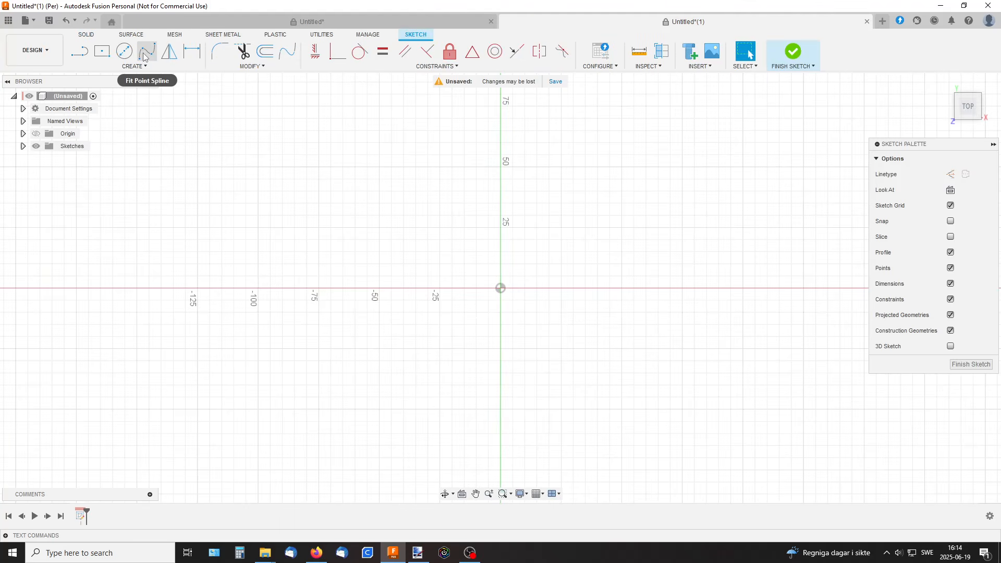
- Sketch a closed four-point fit point spline around the origin as an oval about 64 mm tall, with its points near the axes
left_click(147, 50)
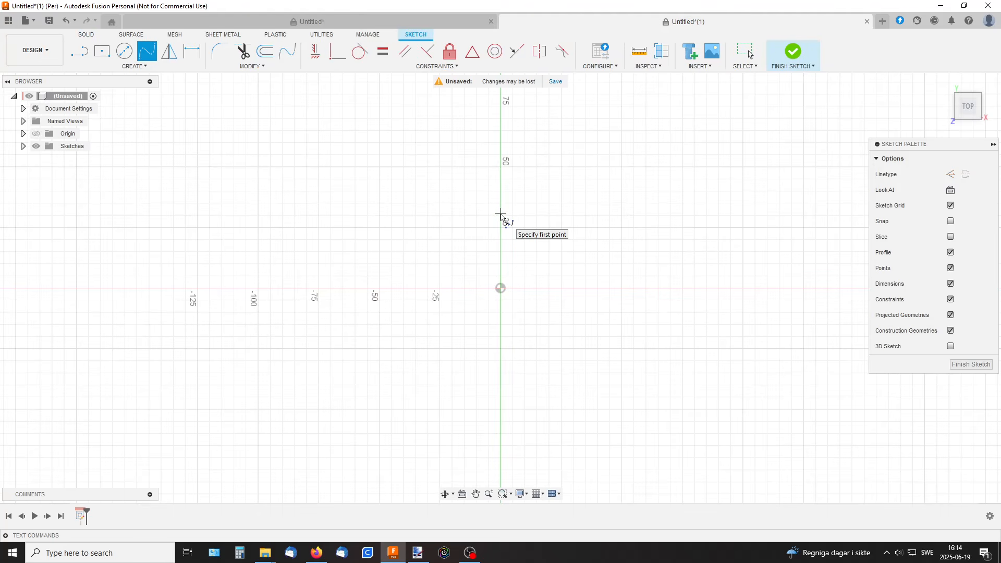
left_click(500, 213)
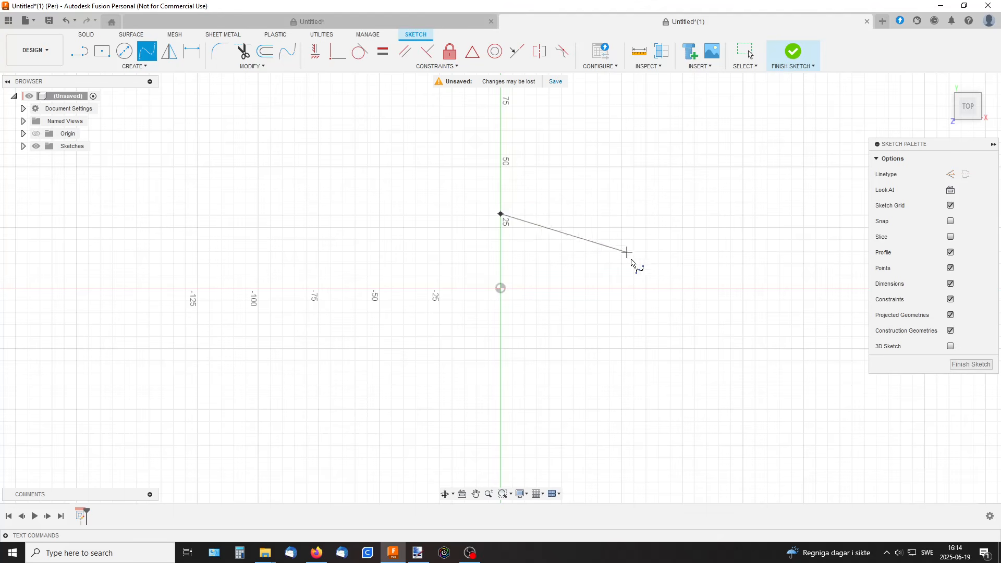
left_click(644, 287)
left_click(500, 368)
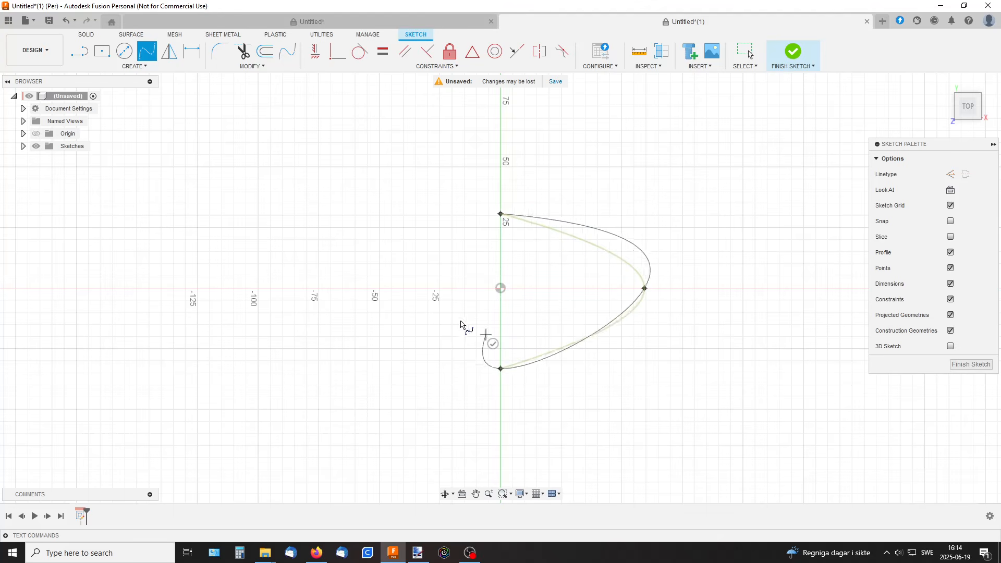
left_click(375, 286)
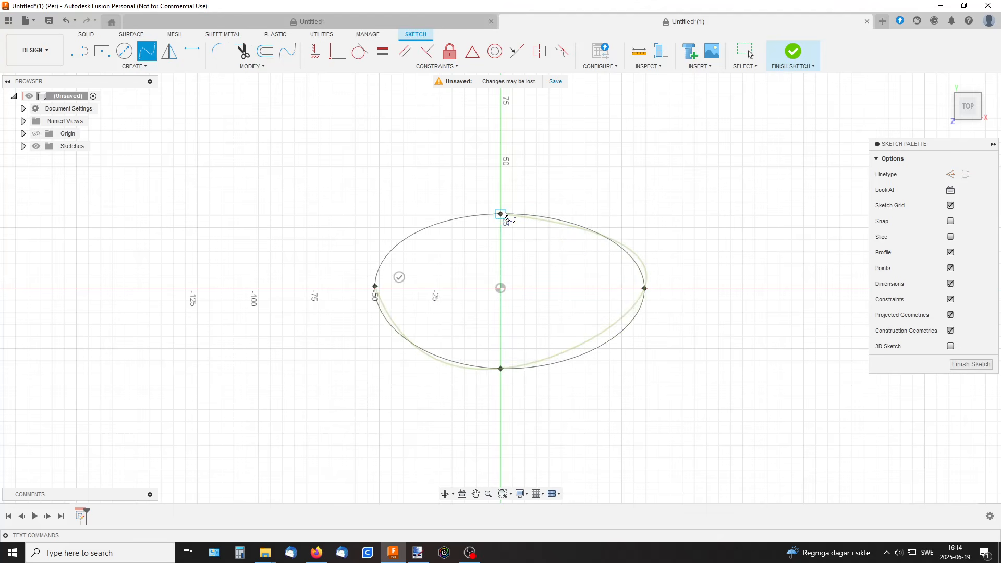
left_click(501, 214)
scroll(615, 173, "up", 2)
mouse_move(611, 173)
middle_mouse_down()
mouse_move(614, 147)
mouse_move(574, 137)
middle_mouse_up()
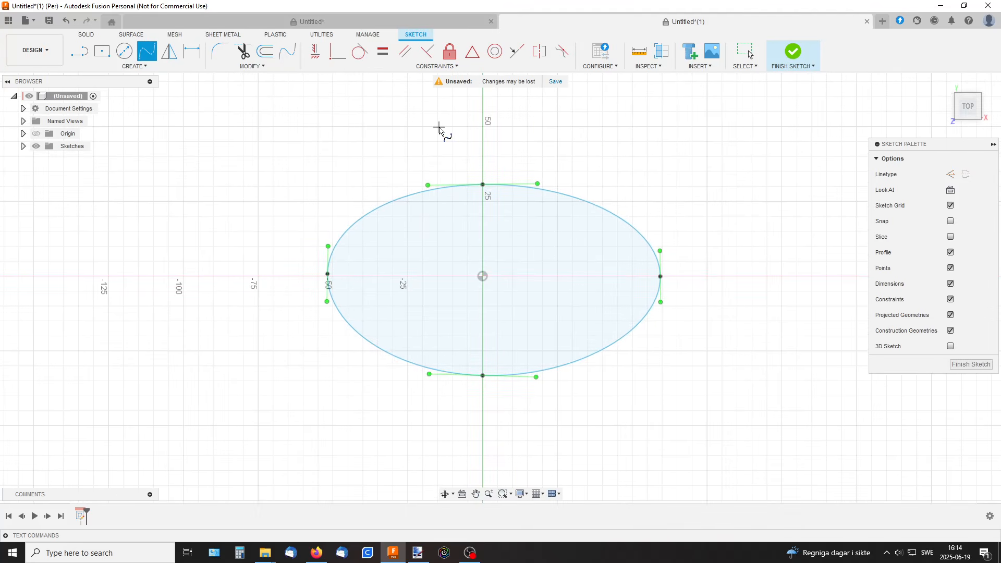
- Constrain the spline's left and right fit points horizontally and its upper and lower fit points vertically to the origin
left_click(316, 50)
left_click(328, 277)
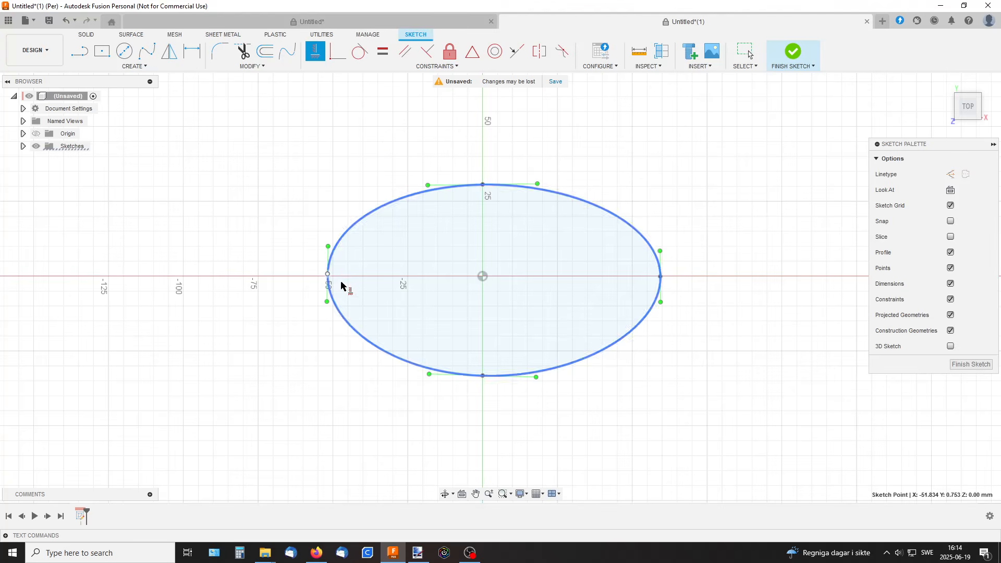
left_click(660, 277)
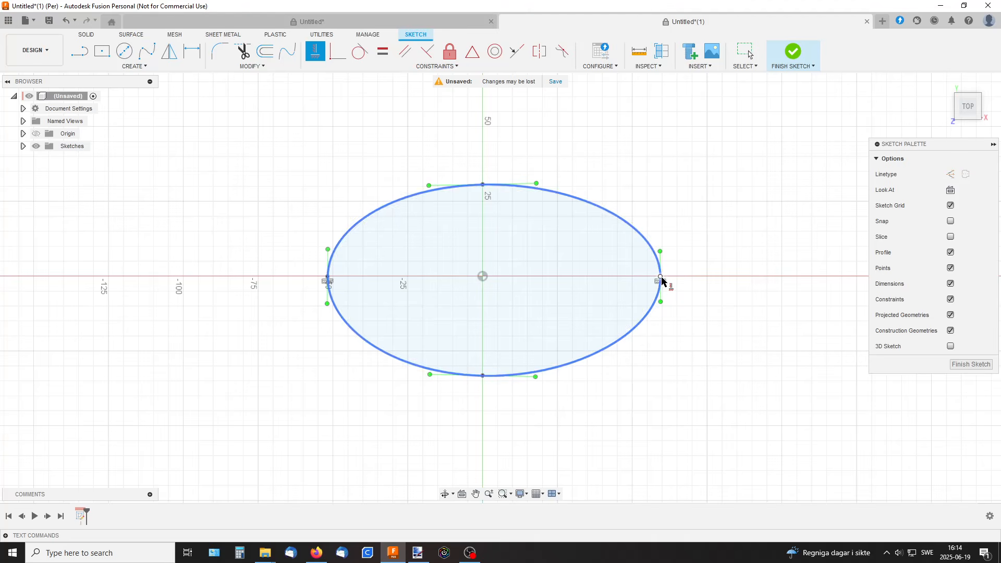
left_click(483, 276)
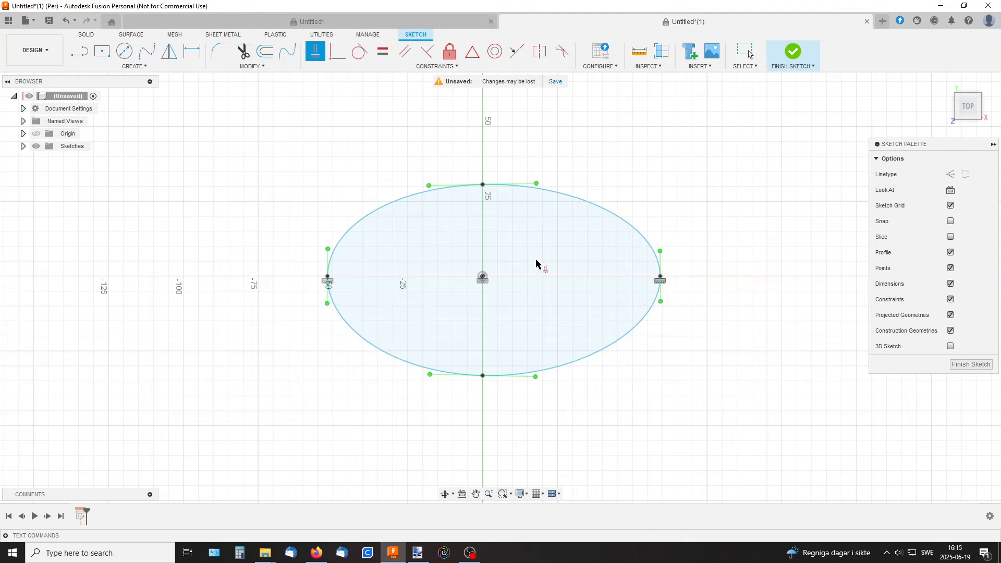
left_click(482, 185)
left_click(483, 277)
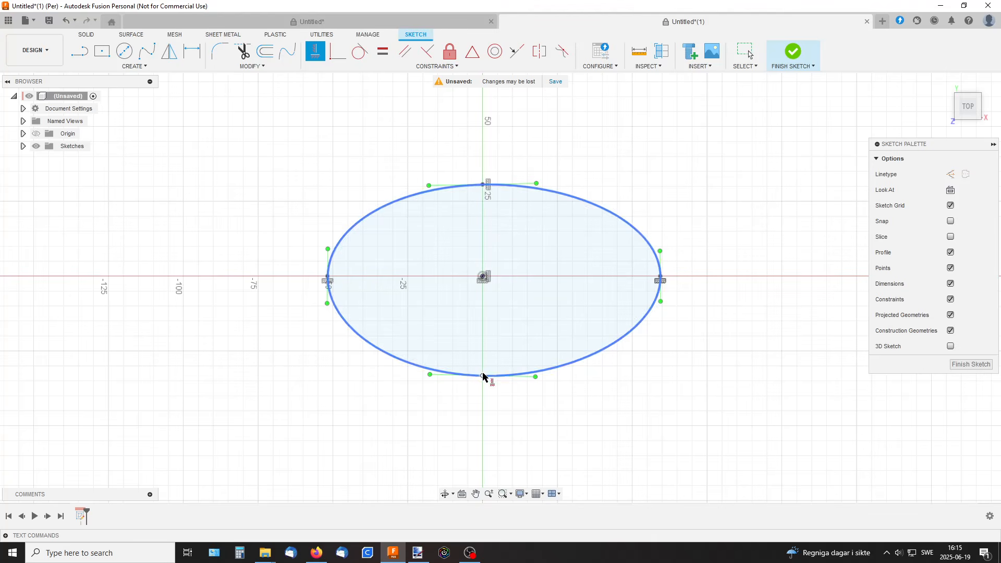
left_click(483, 375)
left_click(482, 278)
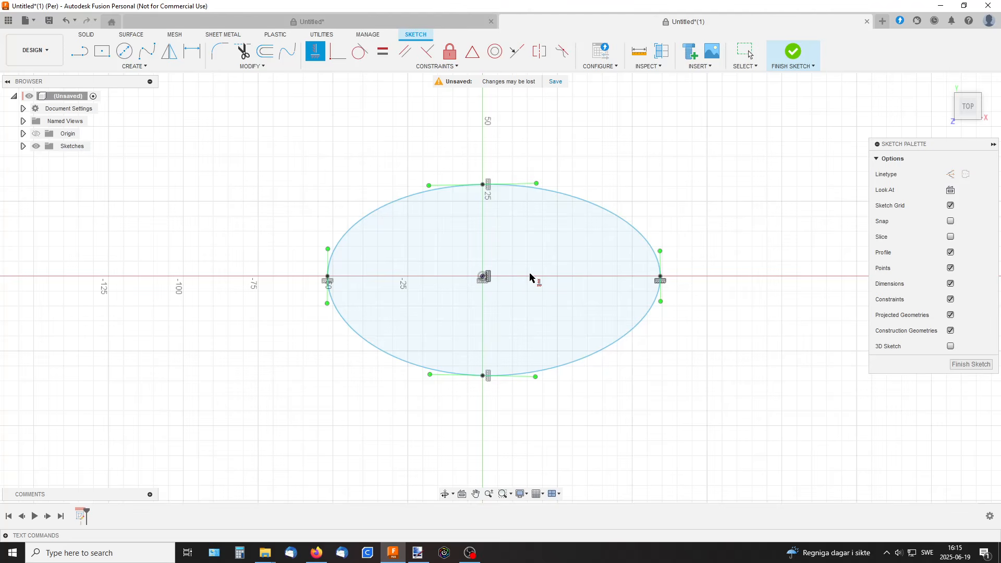
- Draw a vertical and a horizontal construction line through the oval, each connecting two opposite fit points
middle_click_drag(588, 181, 607, 185)
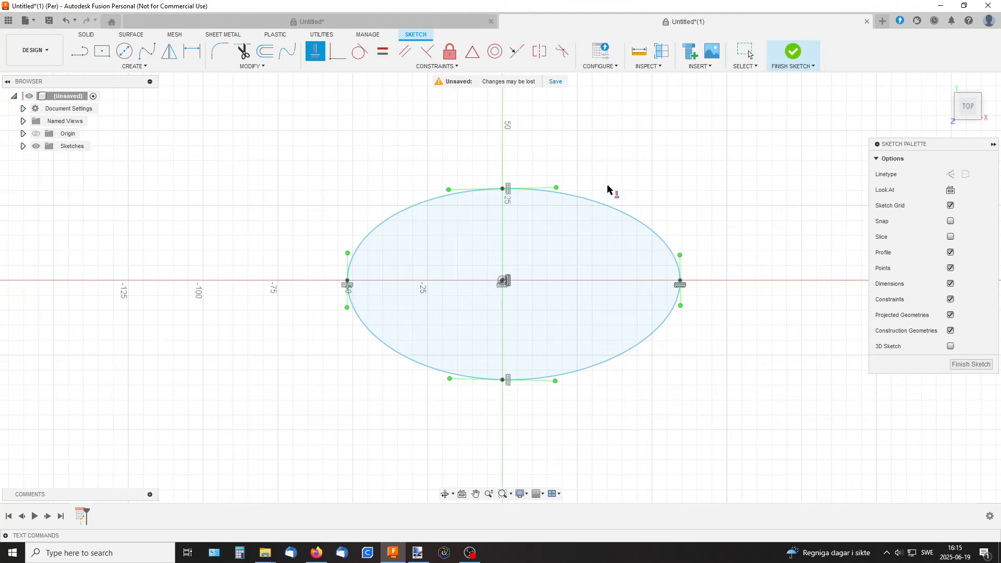
left_click(79, 52)
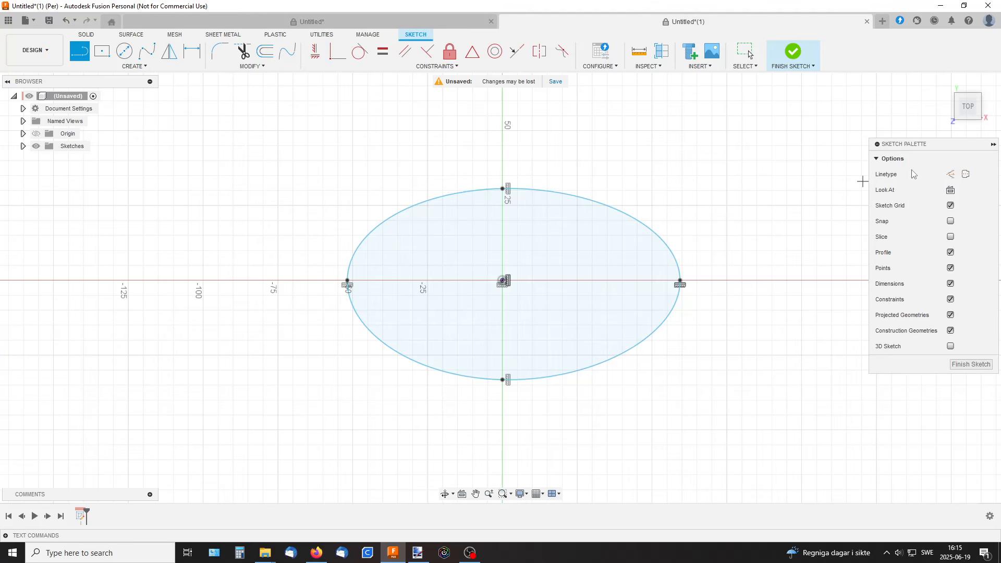
left_click(949, 175)
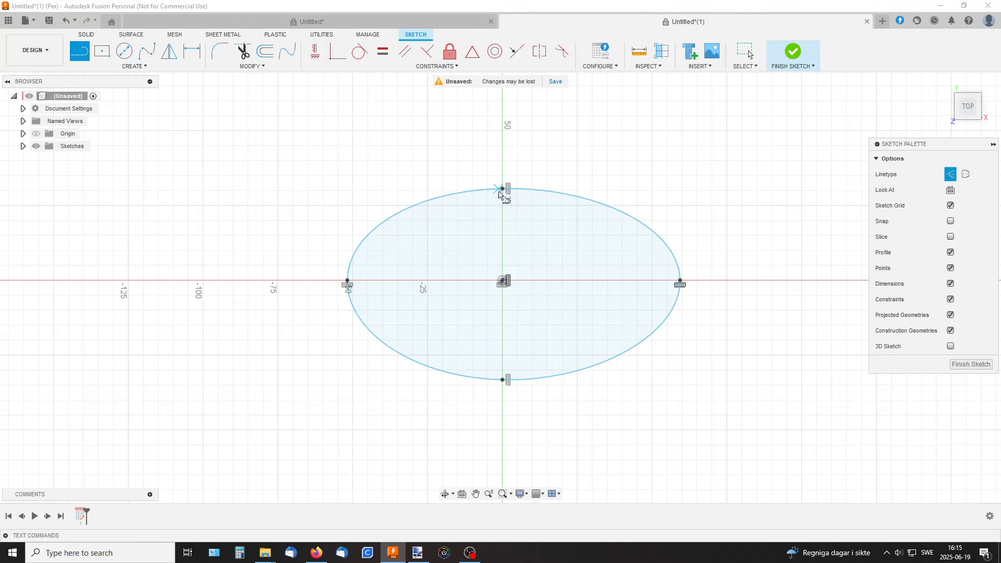
left_click(502, 188)
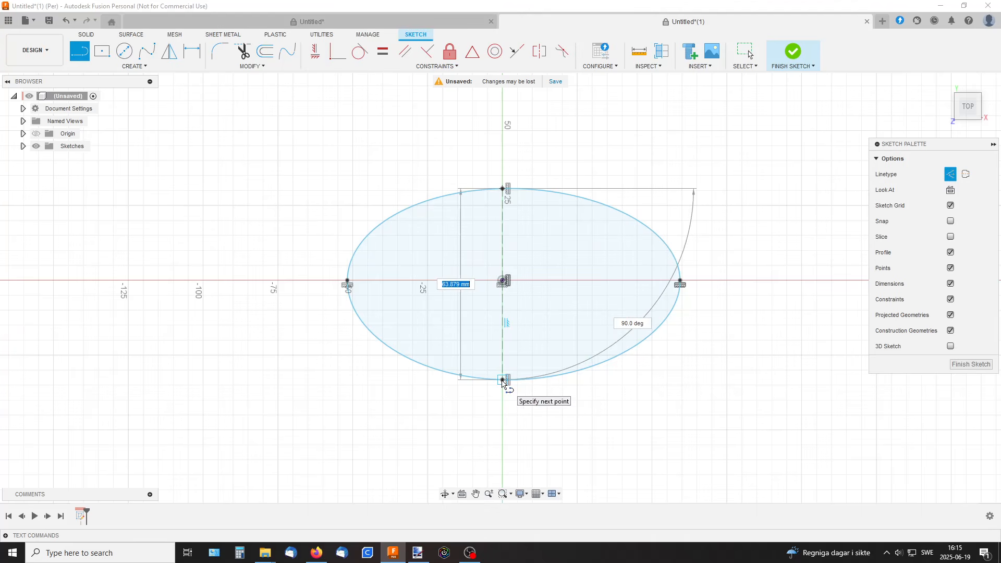
left_click(502, 380)
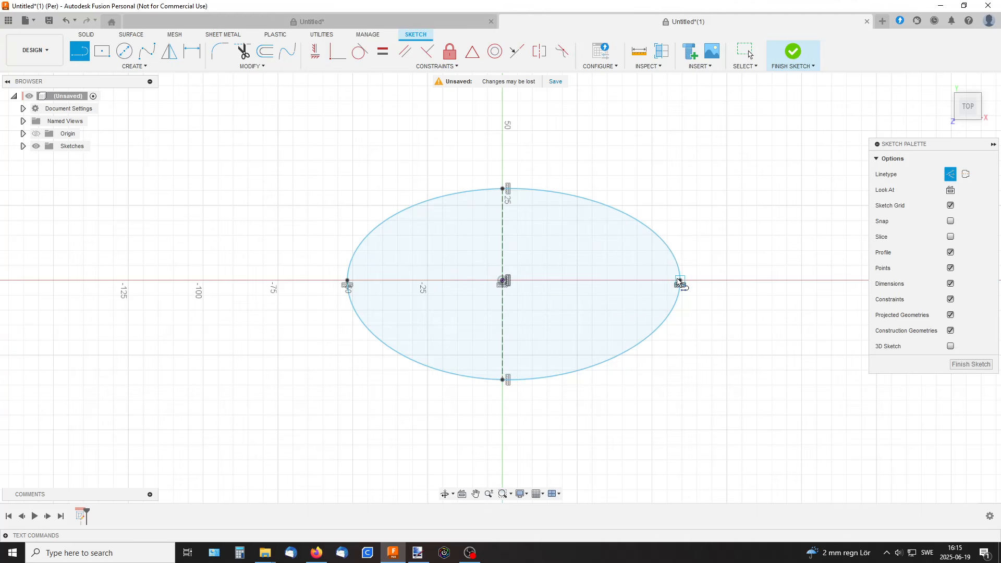
left_click(679, 281)
left_click(347, 281)
key("Escape")
middle_click_drag(668, 175, 672, 174)
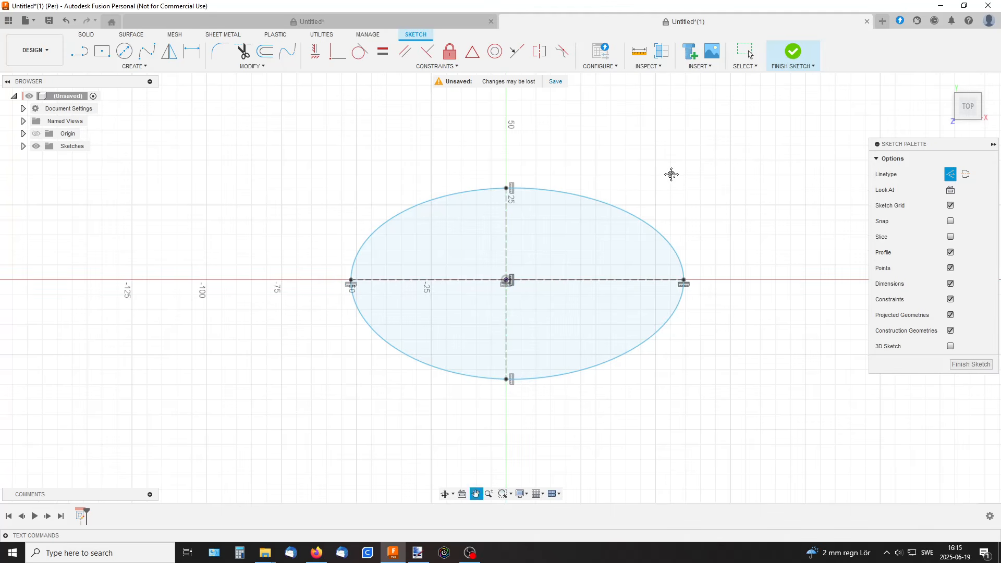
- Centre the oval by applying a midpoint constraint between the crossing construction lines and the origin
key("l")
scroll(651, 165, "up", 1)
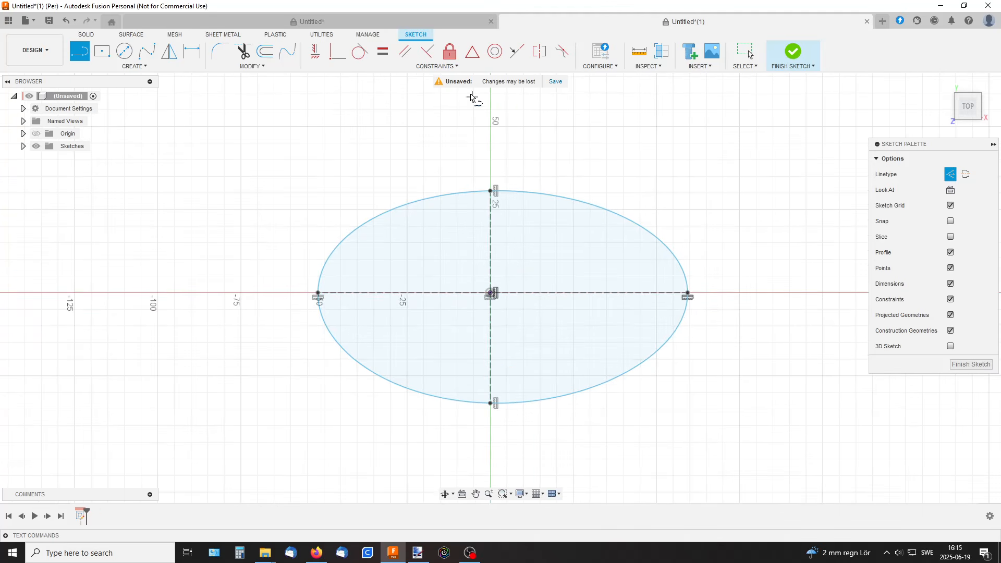
left_click(473, 52)
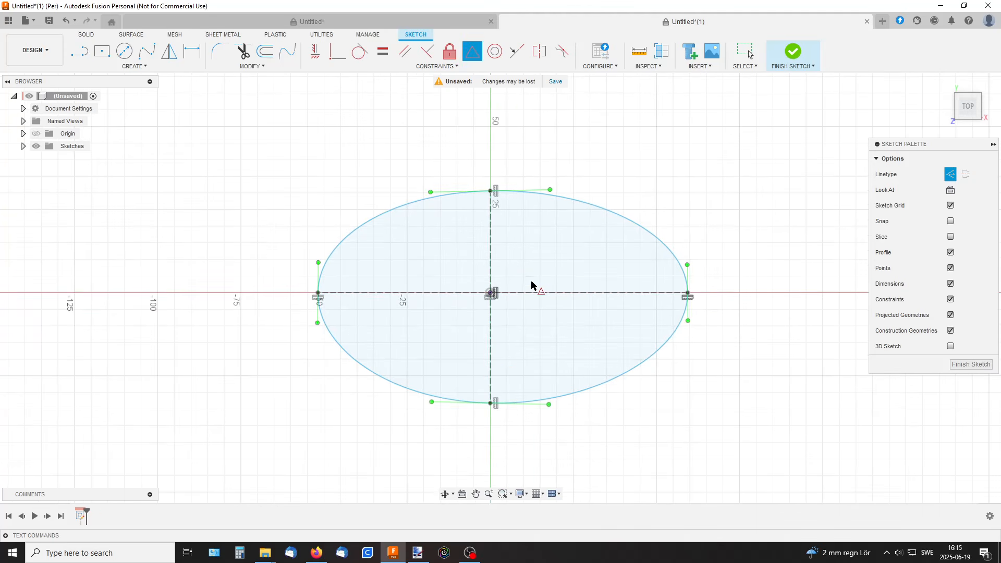
left_click(503, 295)
left_click(491, 293)
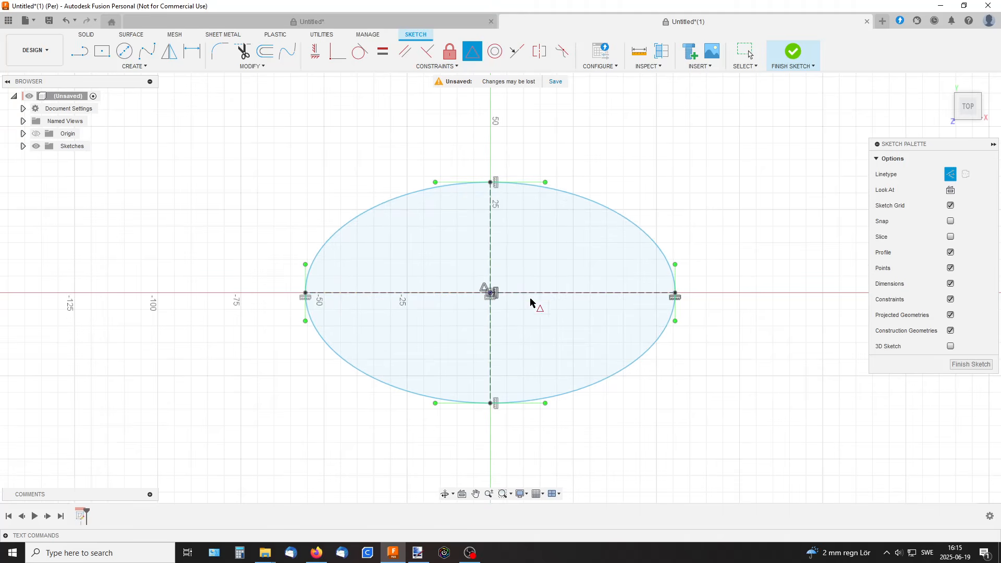
key("Escape")
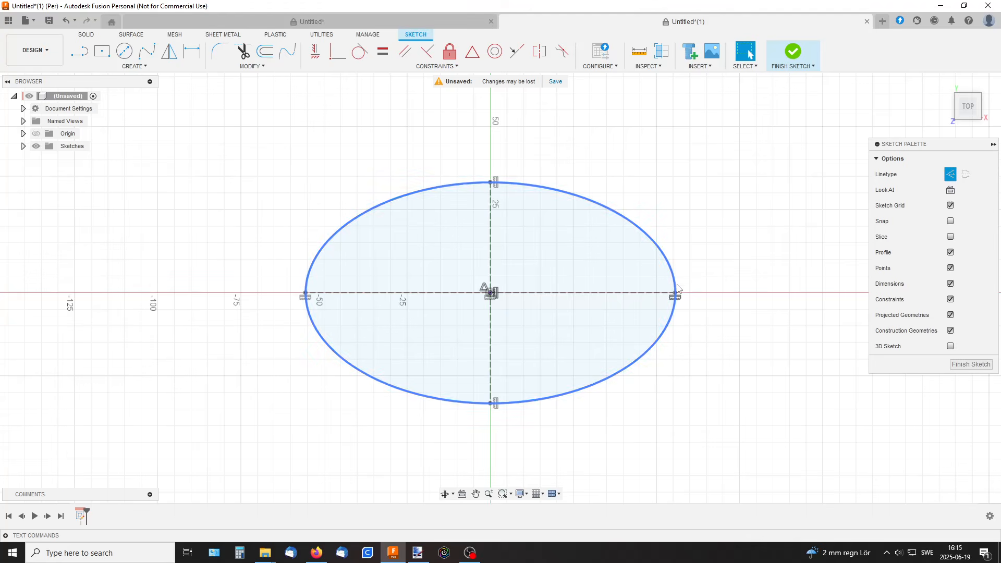
- Adjust the tangent handle at the oval's right fit point to a length of about 18.6 mm
left_click(668, 250)
left_click_drag(675, 264, 676, 262)
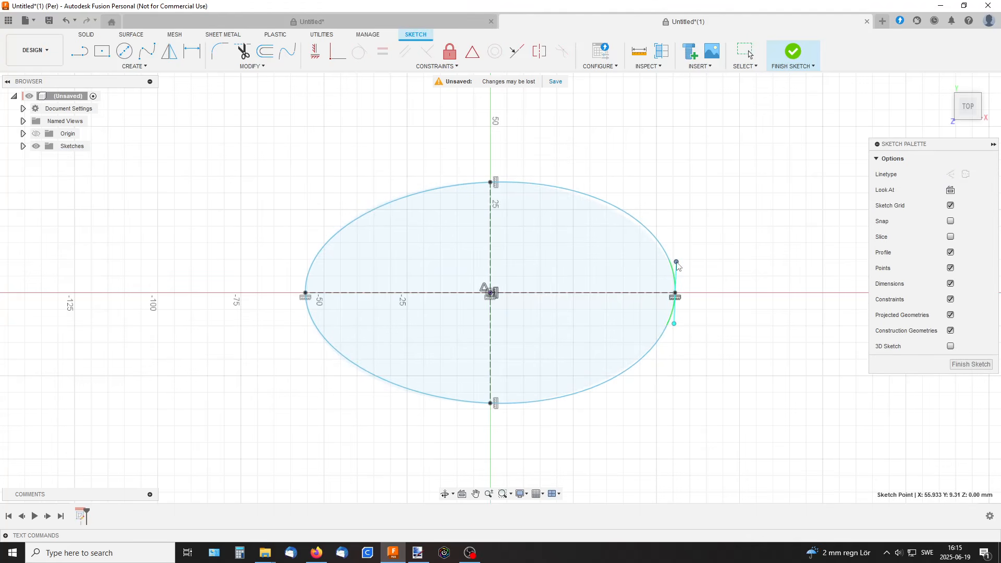
left_click(680, 228)
- Apply equal constraints to the left and right tangent handles and to the upper and lower tangent handles
left_click(675, 282)
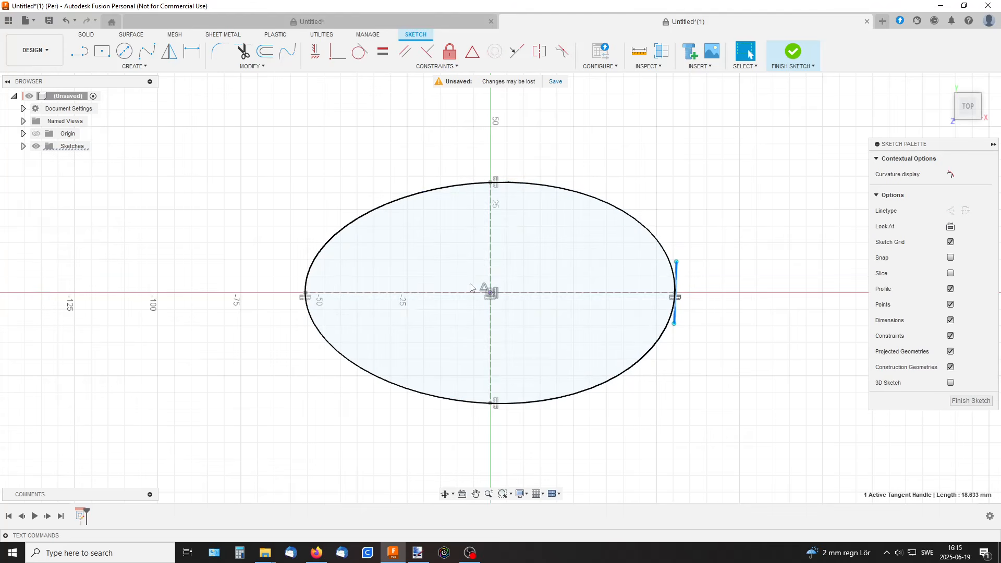
left_click(375, 56)
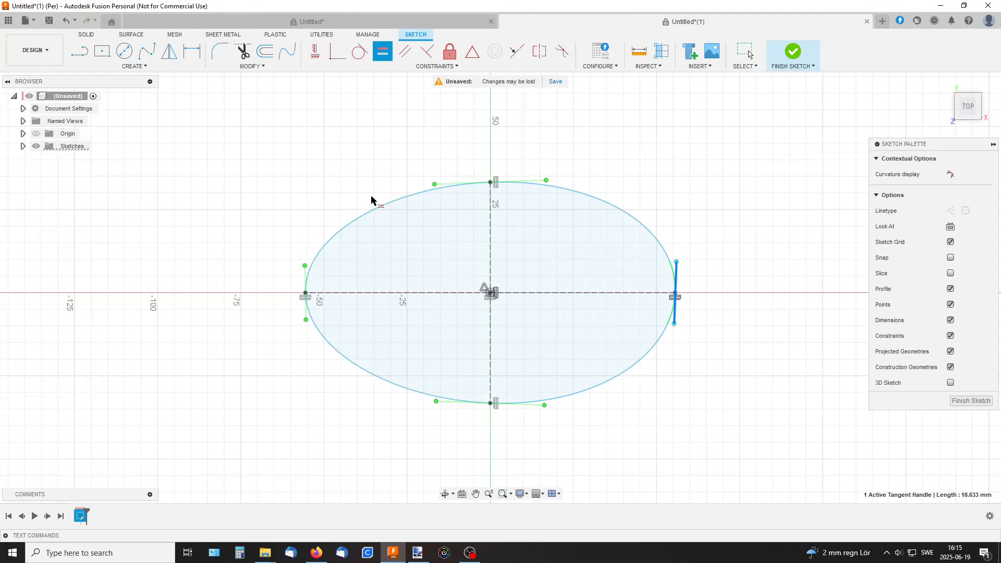
left_click(305, 277)
left_click(526, 182)
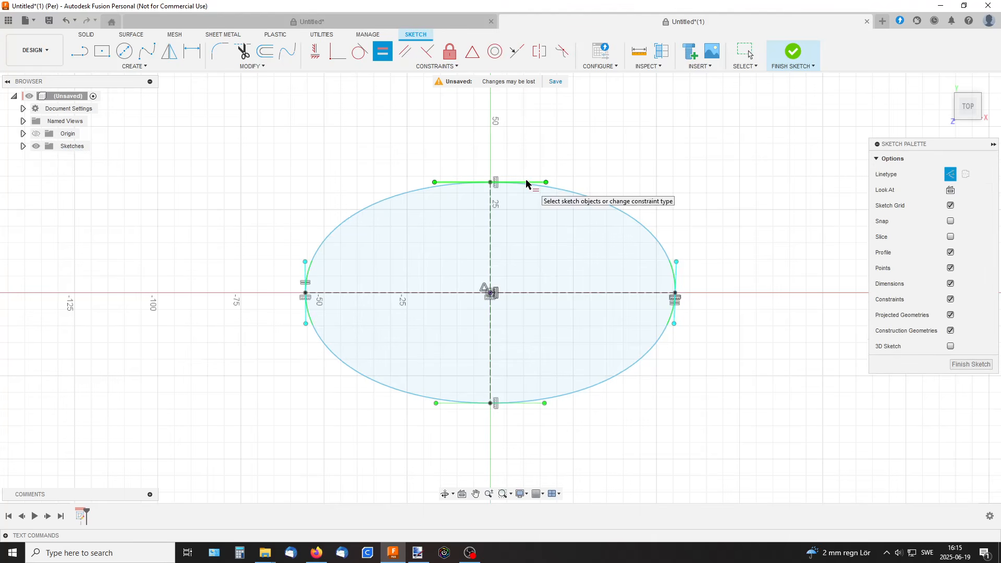
left_click(525, 403)
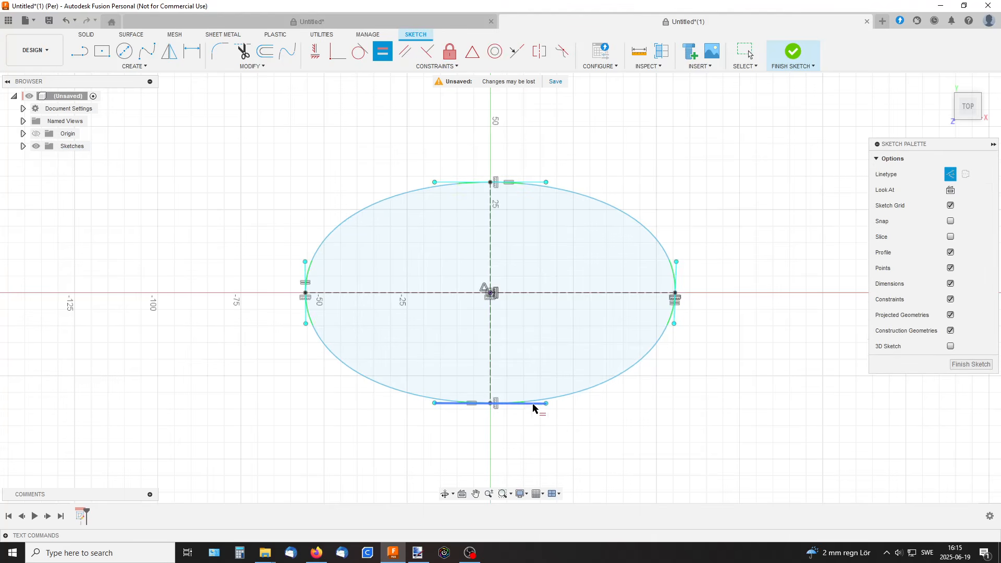
key("Escape")
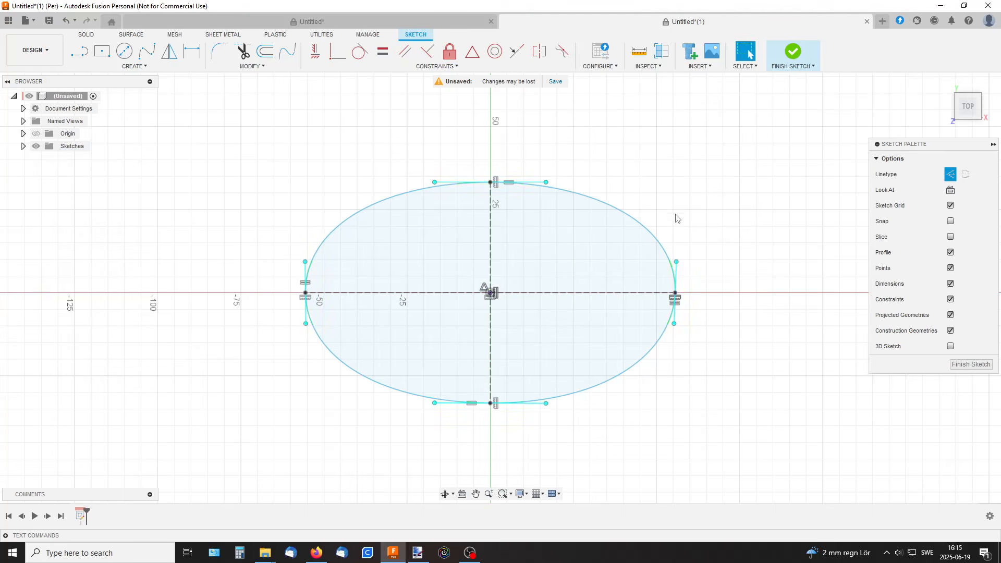
- Shorten the oval's upper tangent handle to about 29 mm and constrain the side handles vertical and the upper and lower handles horizontal
mouse_move(675, 261)
left_mouse_down()
mouse_move(676, 252)
mouse_move(677, 261)
left_mouse_up()
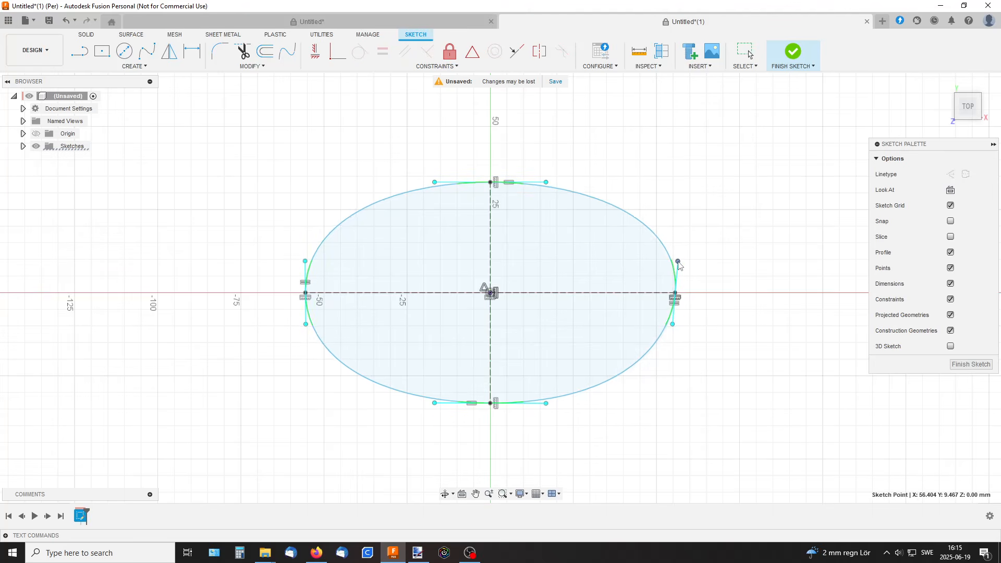
left_click_drag(546, 182, 540, 183)
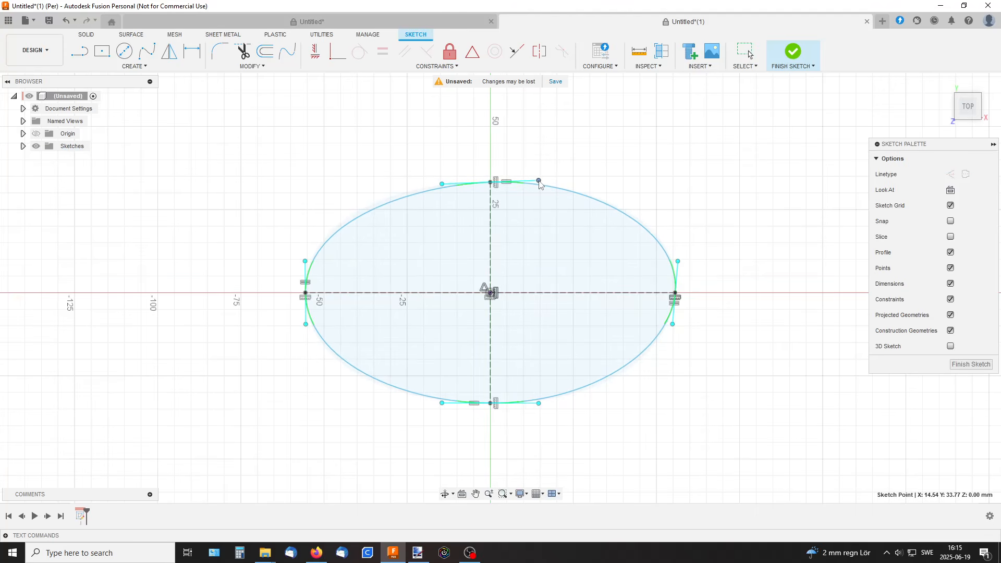
left_click(315, 51)
key("Escape")
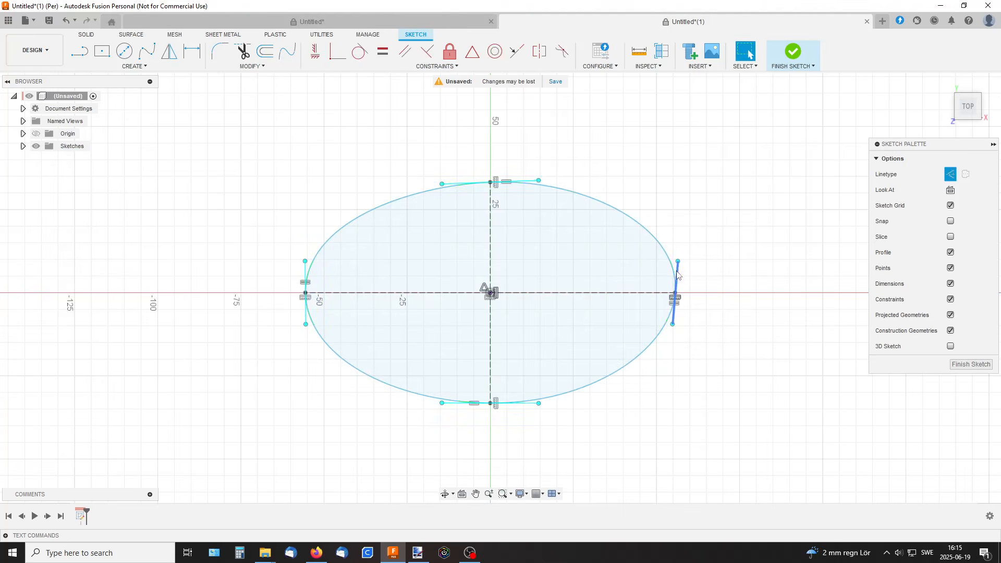
left_click(315, 51)
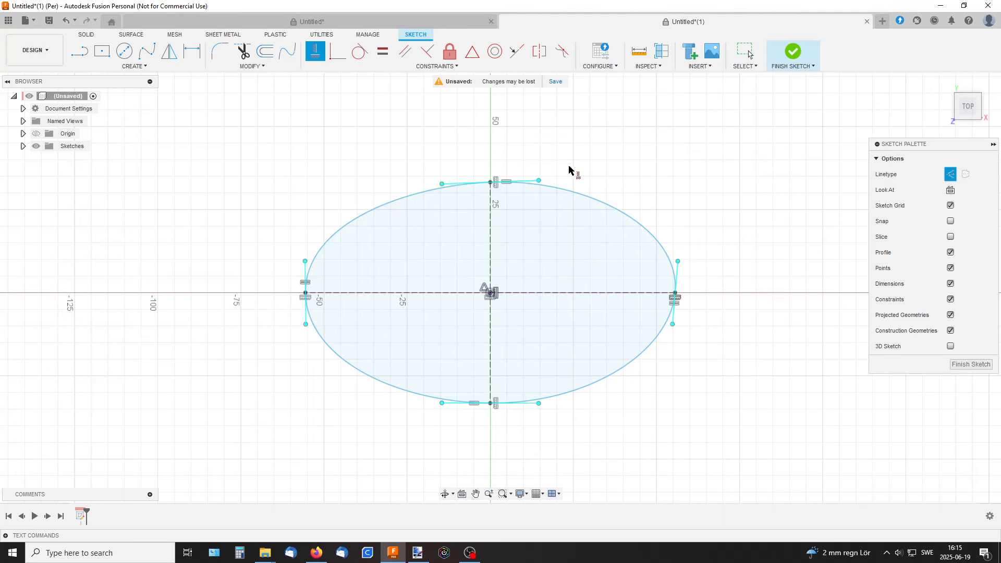
left_click(677, 272)
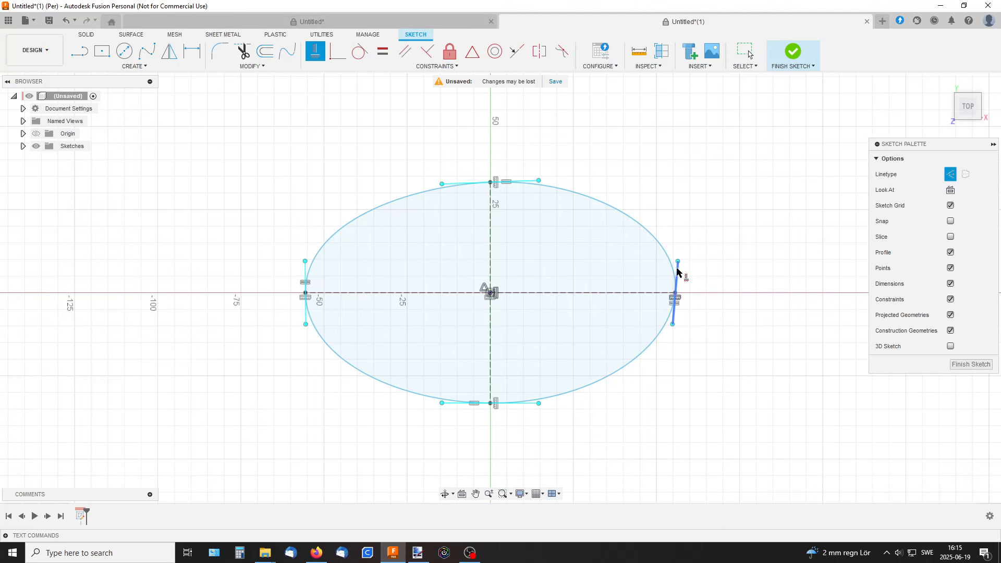
left_click(306, 275)
left_click(458, 186)
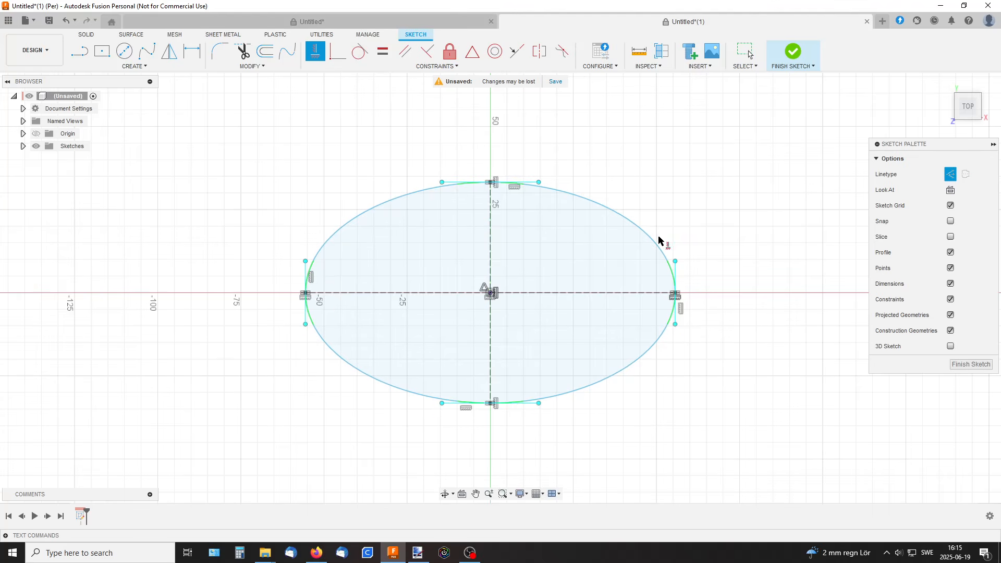
key("Escape")
- Reshape the oval by moving its upper fit point to about 34.2 mm and its right fit point to about 54.4 mm from the origin
left_click(490, 183)
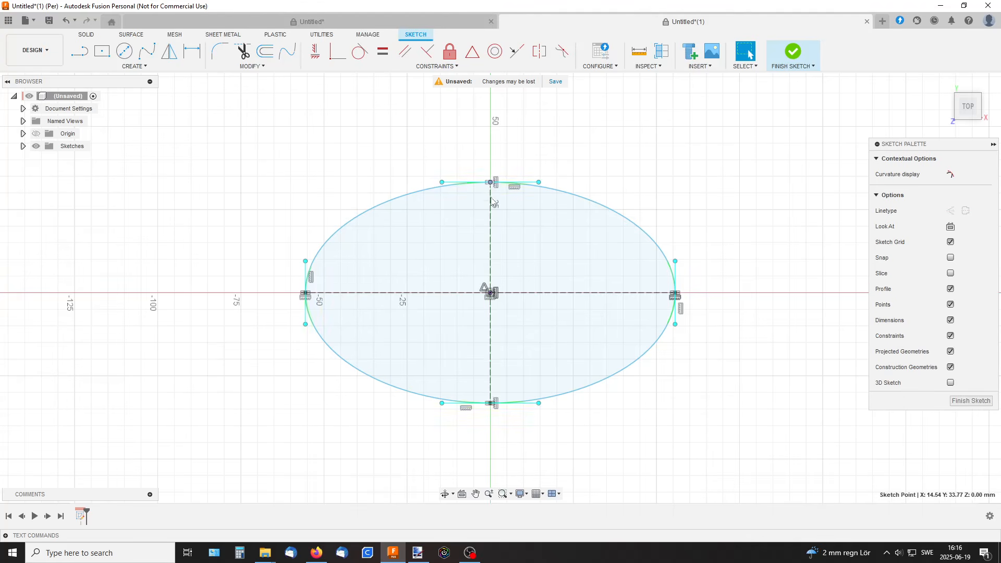
left_click_drag(491, 198, 490, 179)
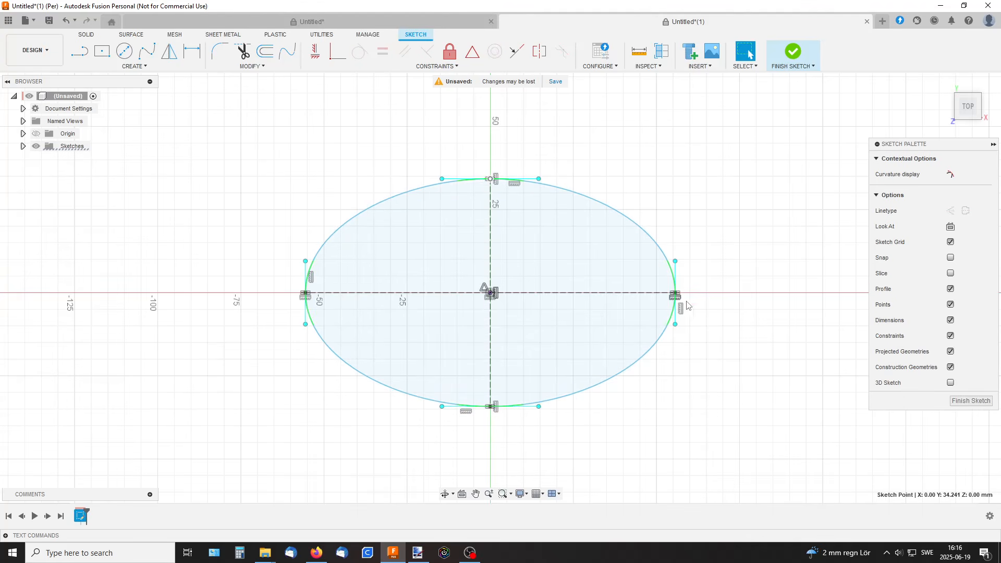
left_click(676, 261)
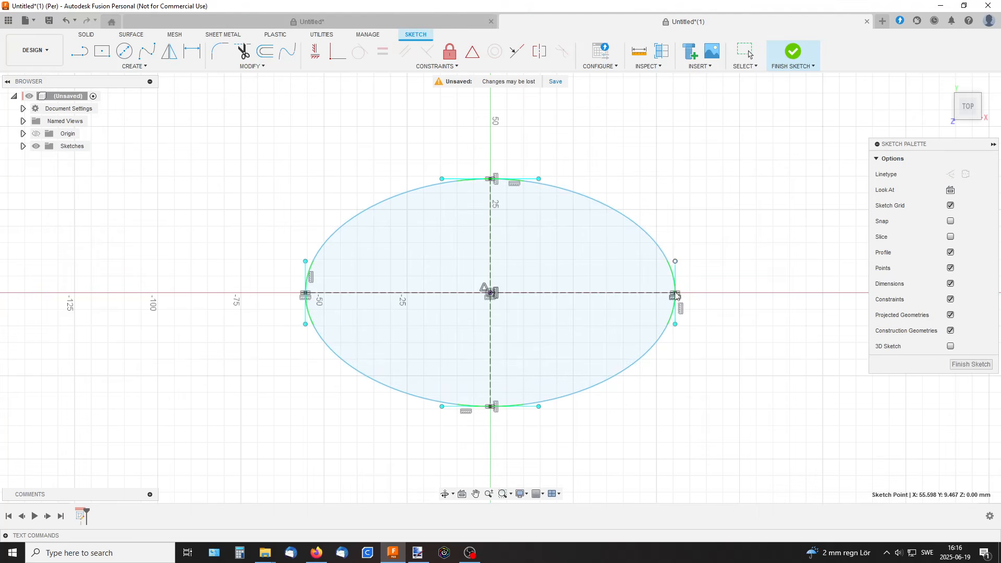
left_click_drag(674, 300, 668, 297)
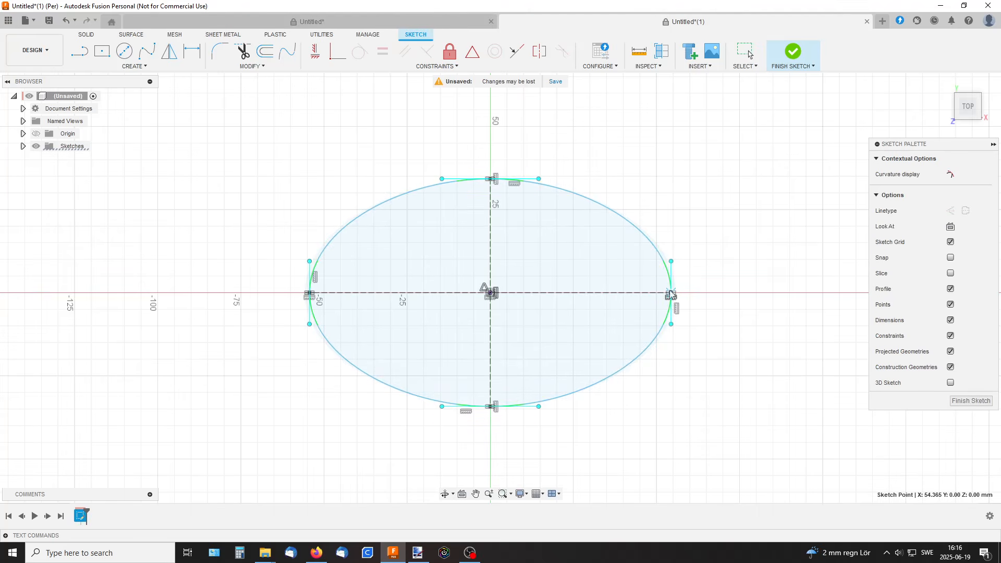
left_click(731, 244)
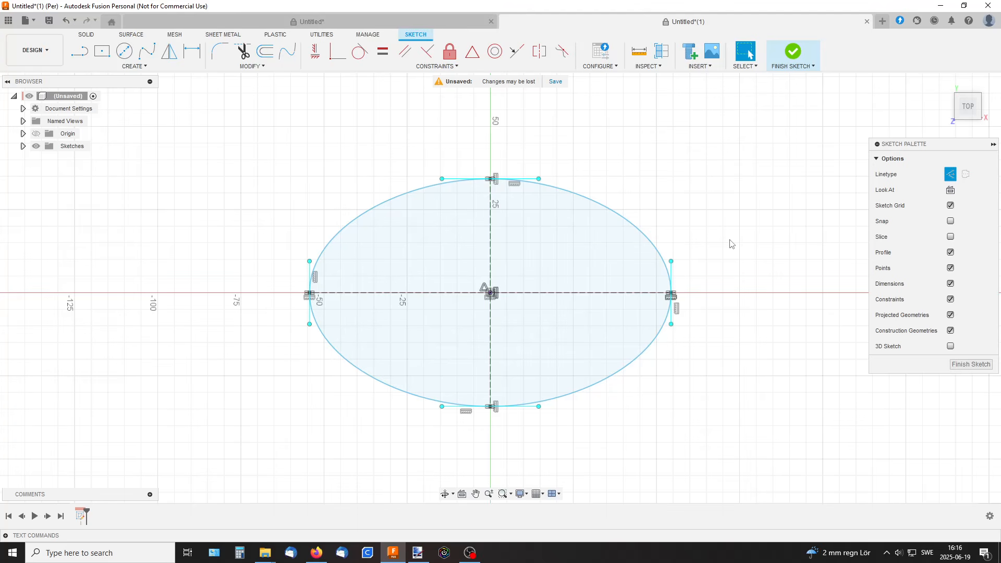
- Finish the oval sketch and start a new sketch on the front XZ plane
left_click(793, 52)
middle_click_drag(744, 217, 719, 170, "shift")
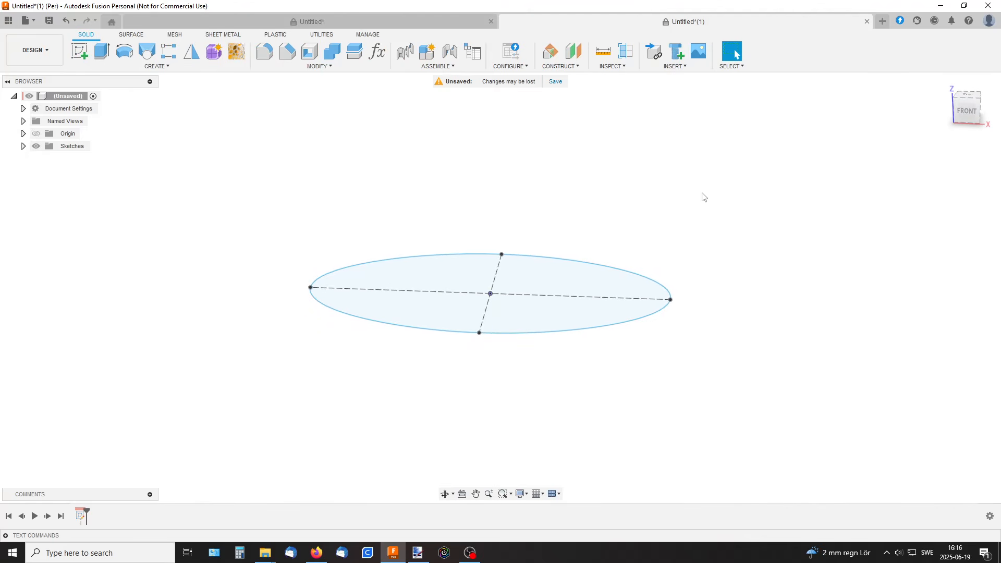
left_click(79, 50)
left_click(523, 264)
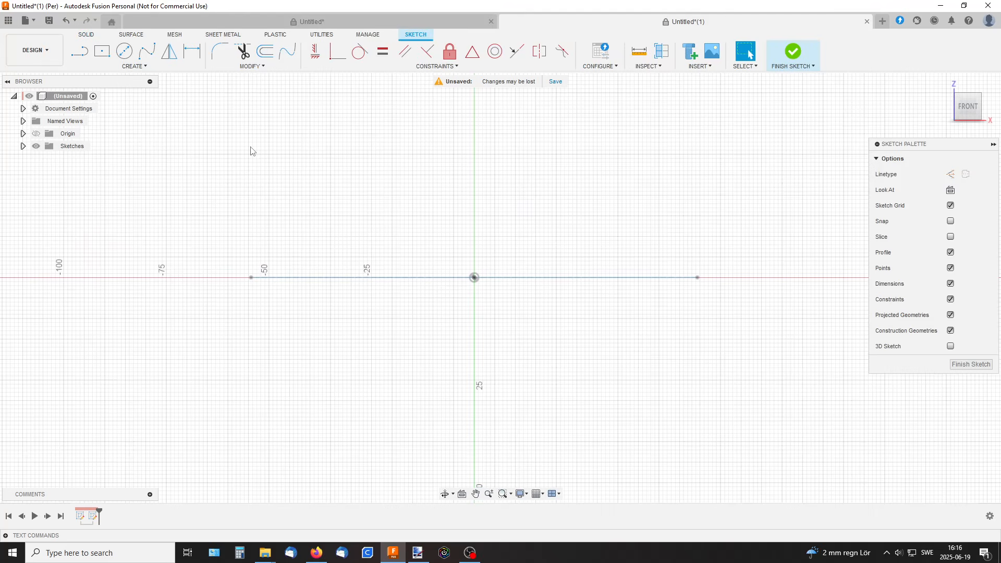
- Draw a downward-bulging three-point arc about 110 mm wide above the oval, with its lowest point near the origin
left_click(136, 67)
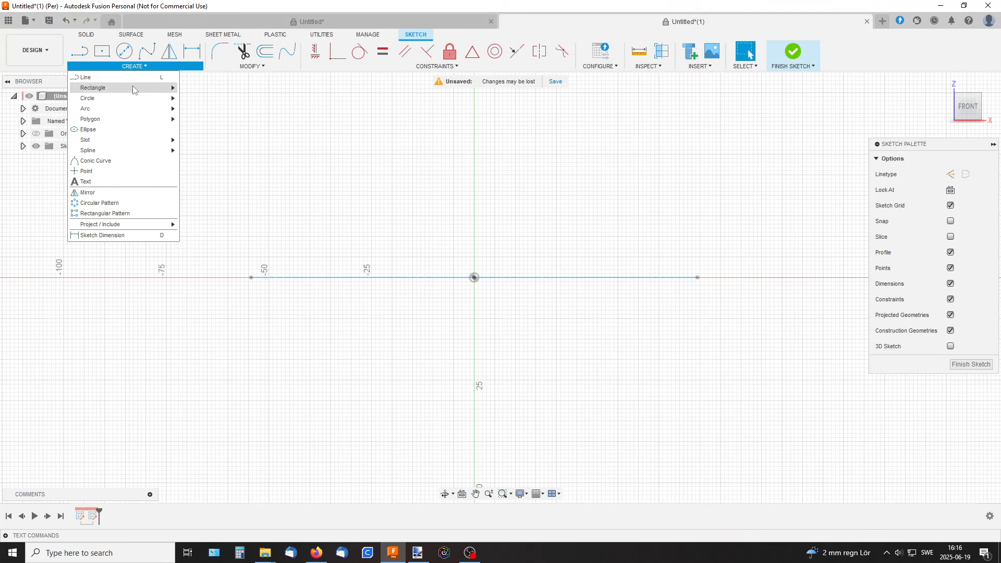
mouse_move(130, 111)
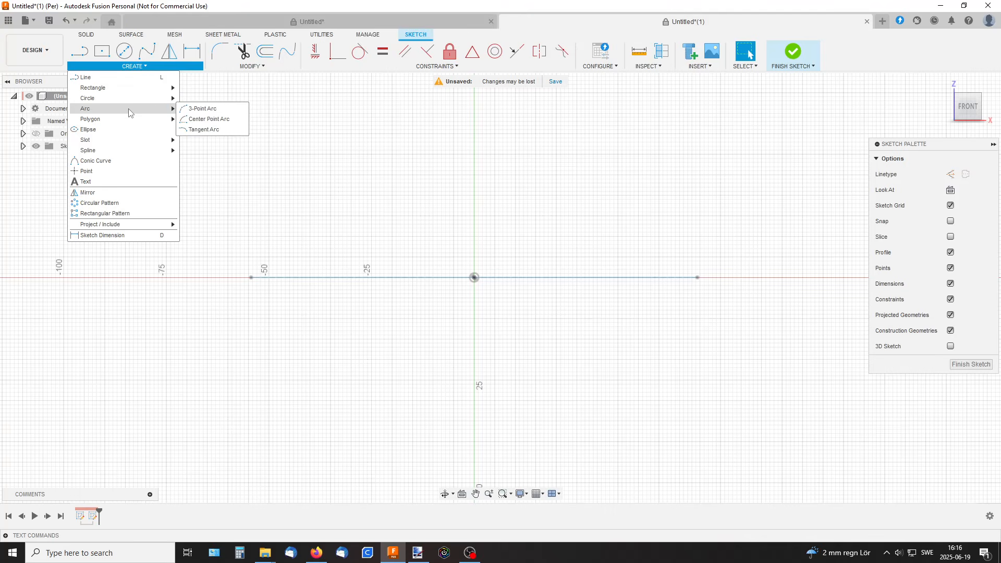
left_click(202, 109)
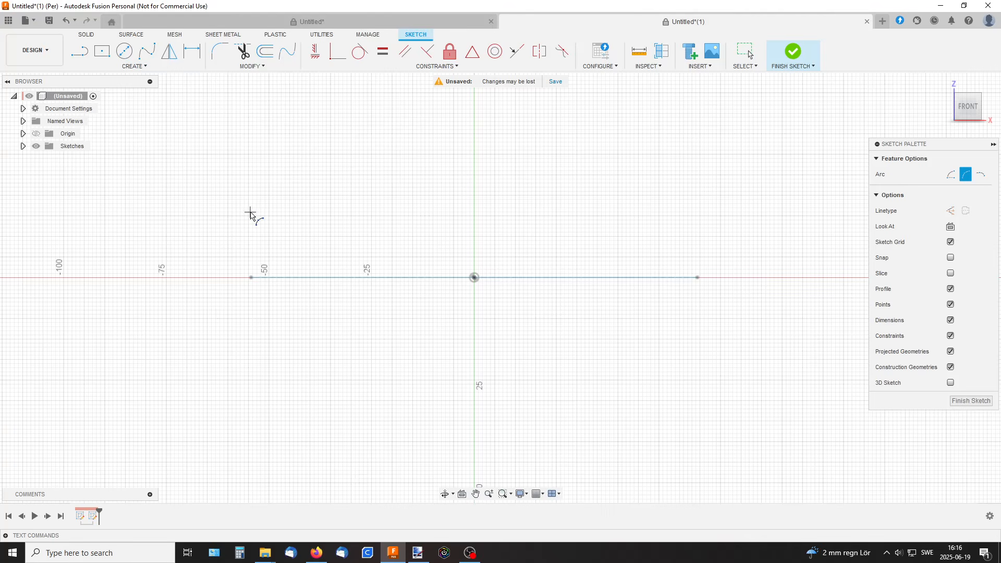
left_click(250, 213)
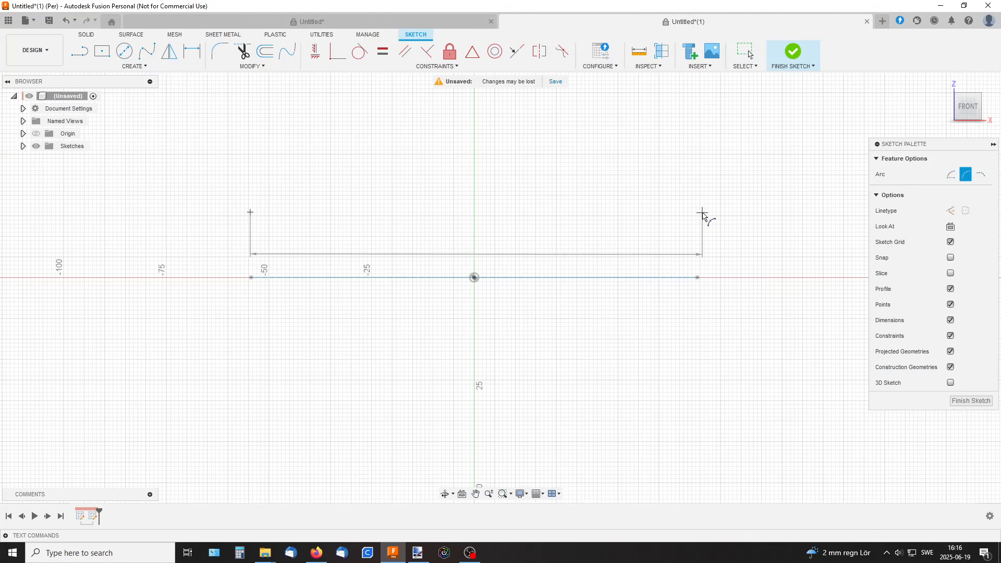
left_click(702, 212)
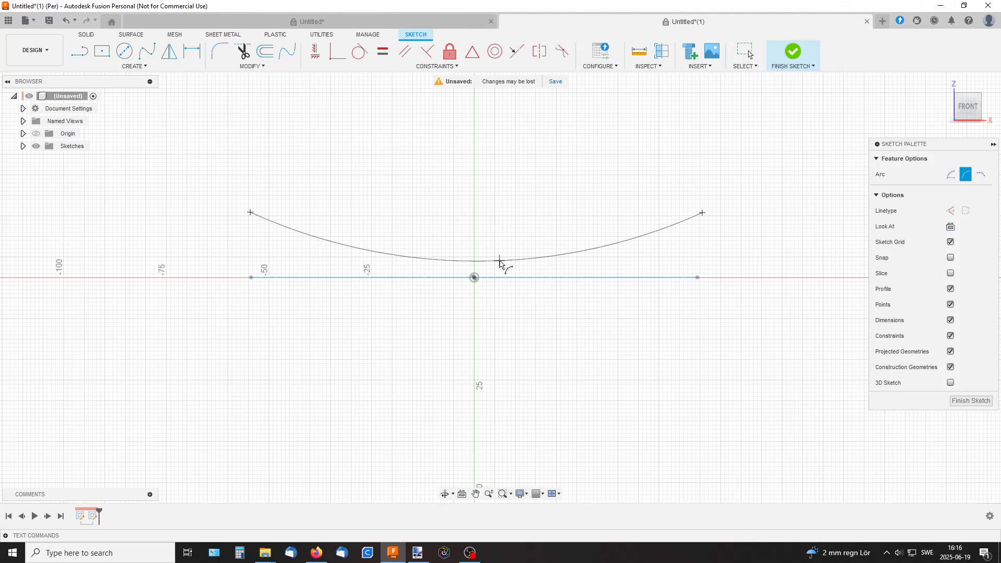
left_click(499, 260)
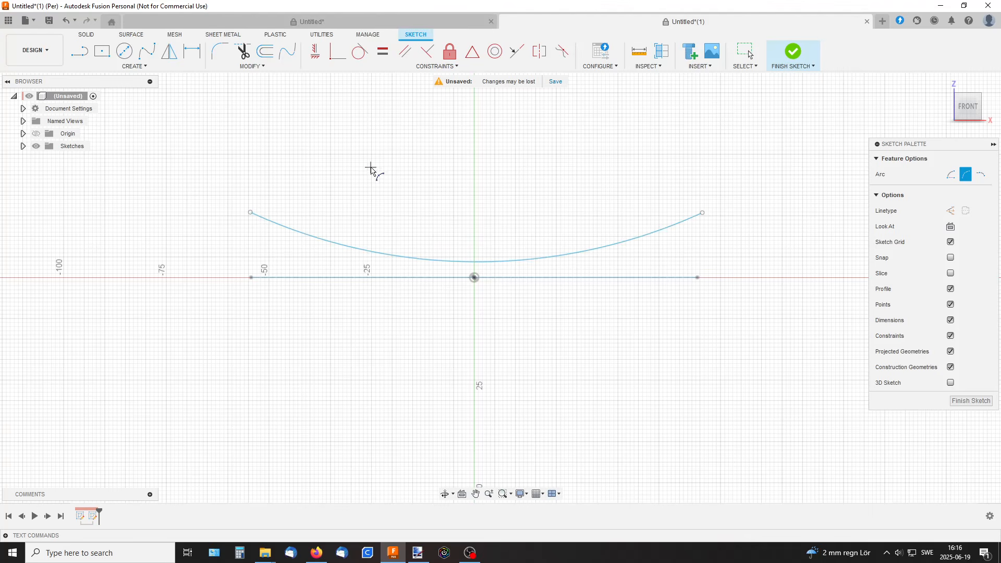
- Constrain the arc's two endpoints level with each other and its midpoint to the origin
left_click(315, 51)
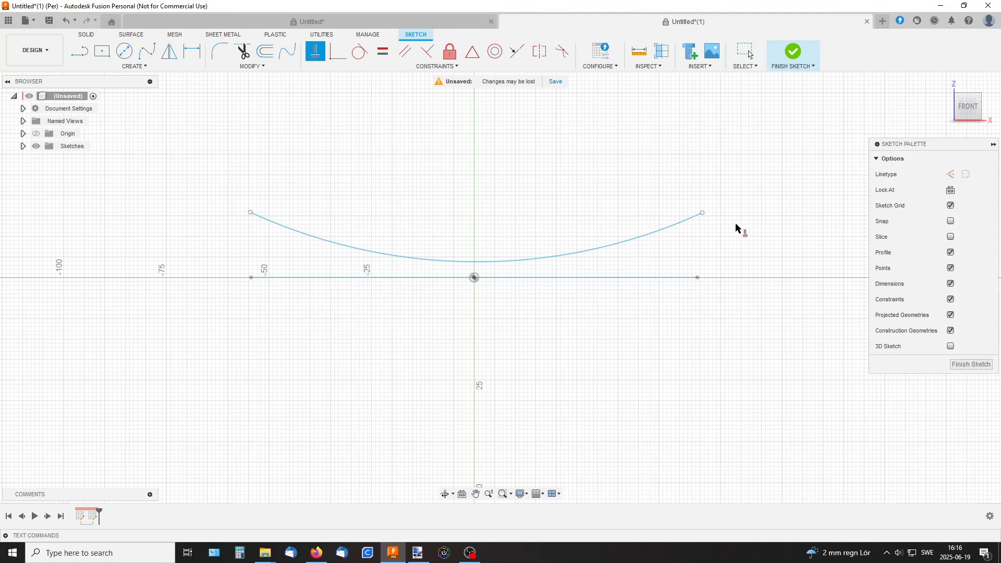
left_click(702, 213)
left_click(250, 213)
left_click(471, 51)
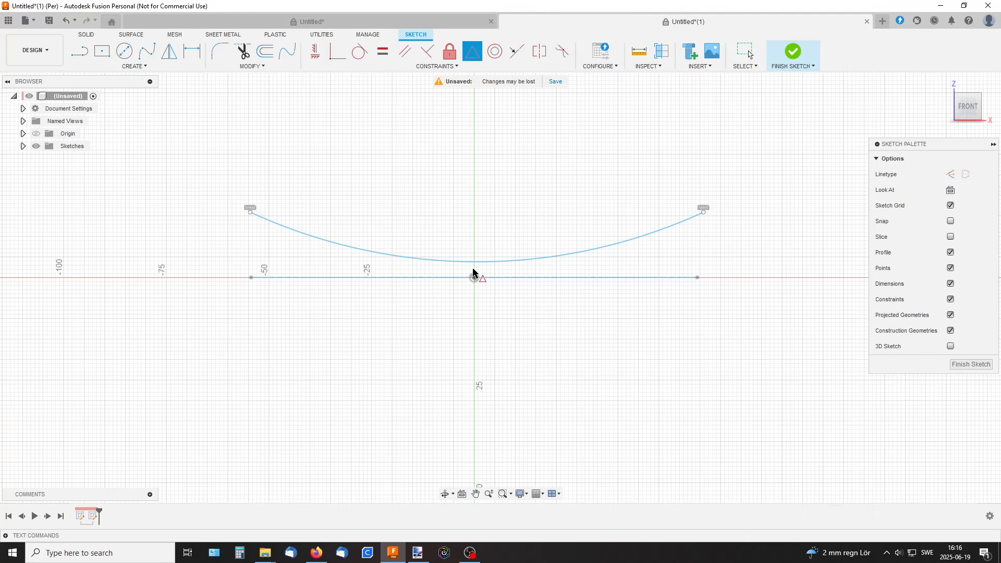
left_click(474, 261)
left_click(474, 277)
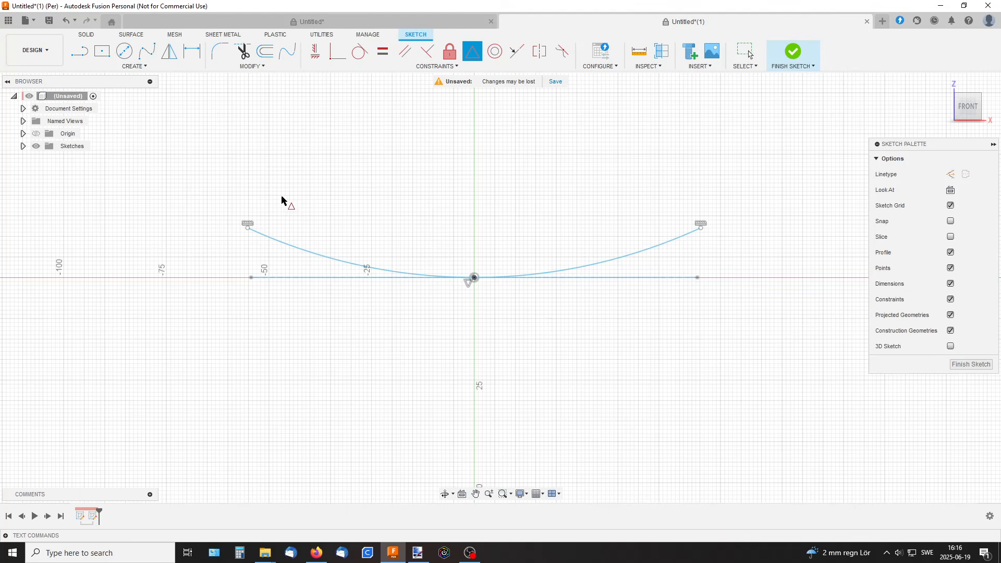
key("Escape")
- Extend the arc's ends beyond the oval to about 63 mm either side of the origin and dimension its radius as 125 mm
left_click_drag(247, 227, 219, 214)
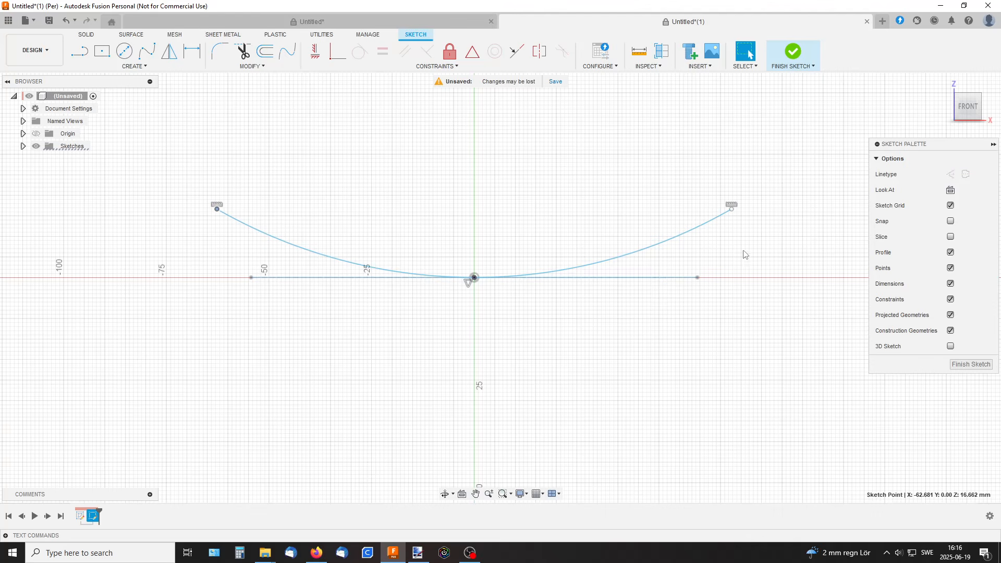
middle_click_drag(745, 255, 742, 266, "shift")
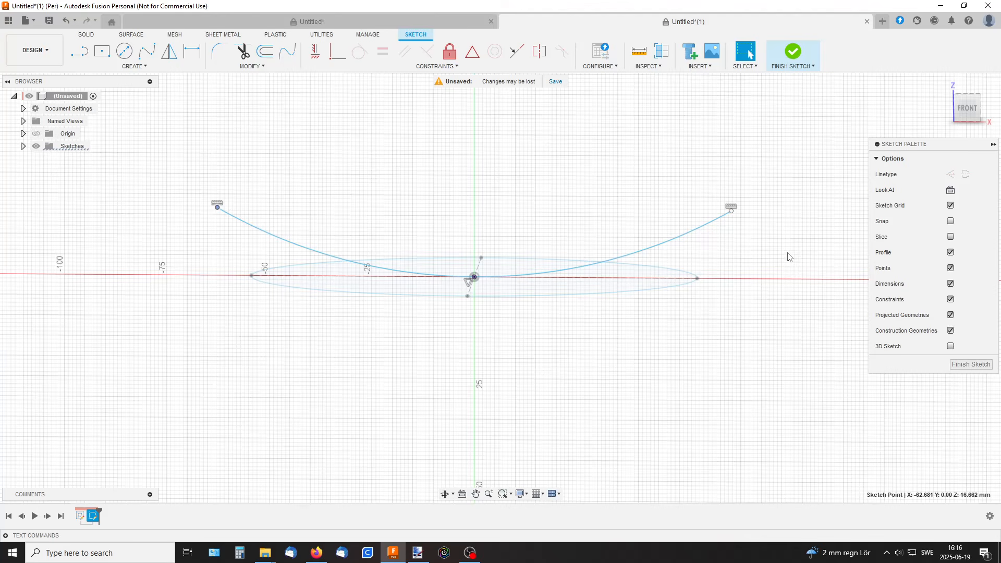
left_click(192, 50)
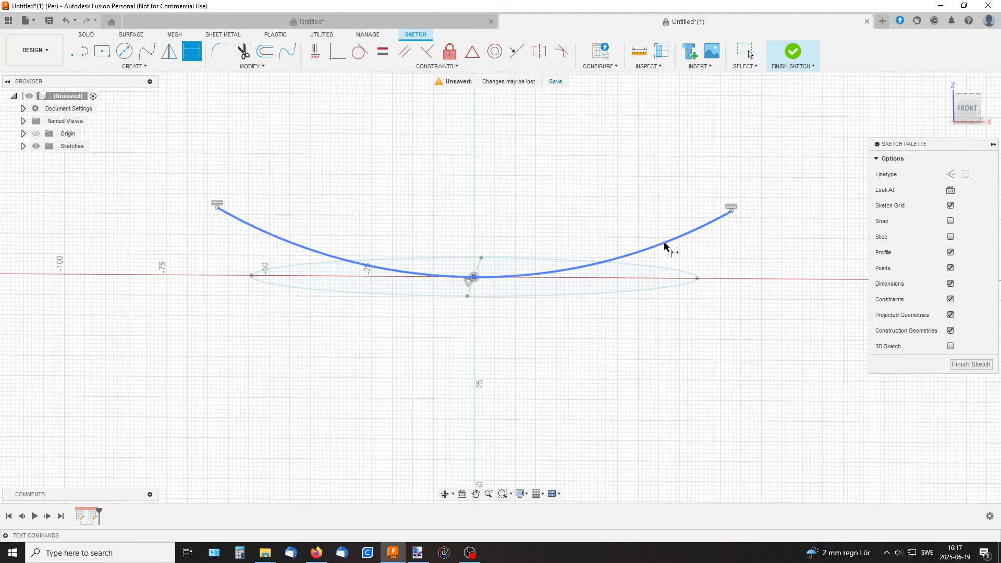
left_click(662, 244)
left_click(620, 194)
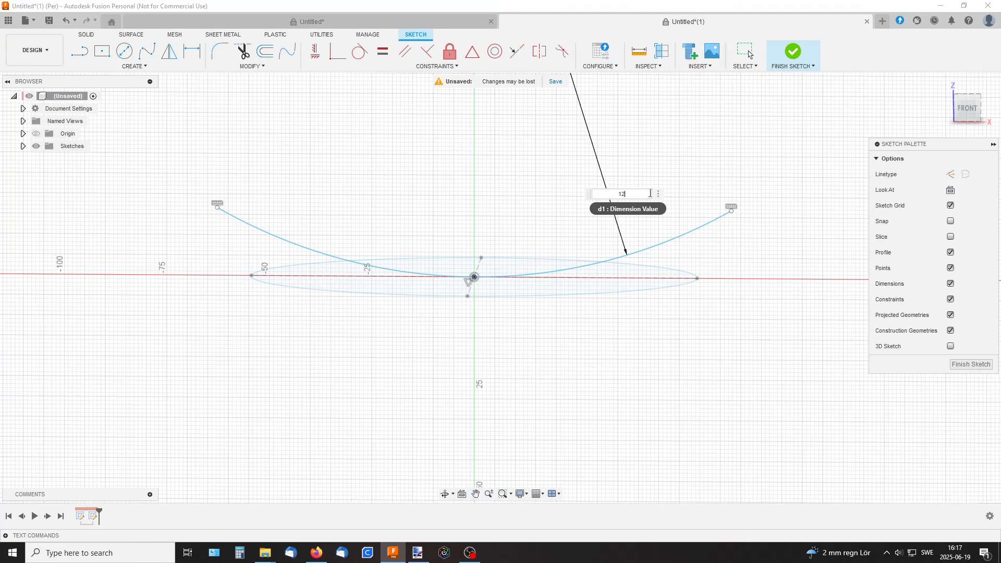
key("Return")
key("Escape")
middle_click_drag(626, 266, 641, 139)
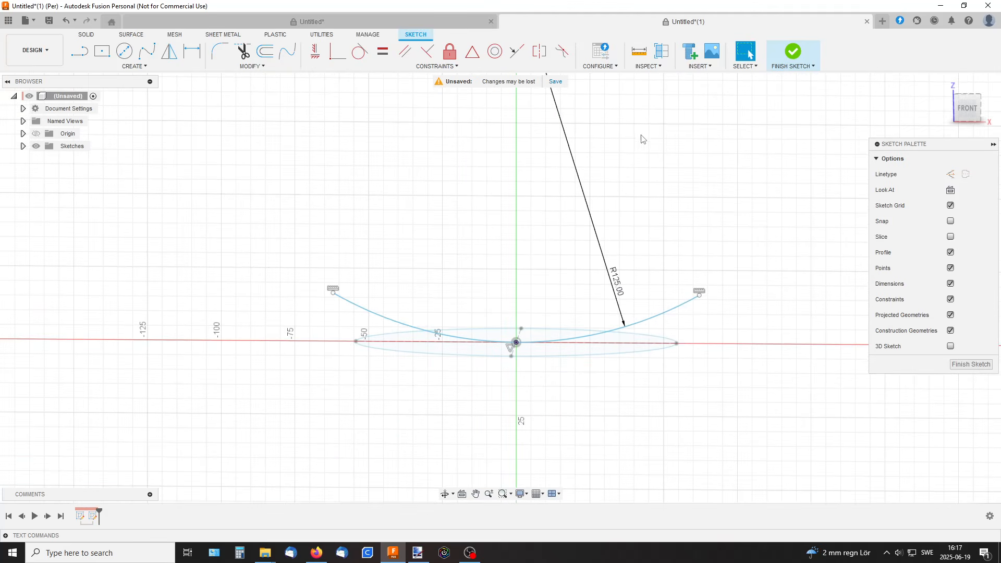
scroll(651, 182, "up", 3)
scroll(651, 181, "down", 1)
middle_click_drag(672, 246, 684, 178)
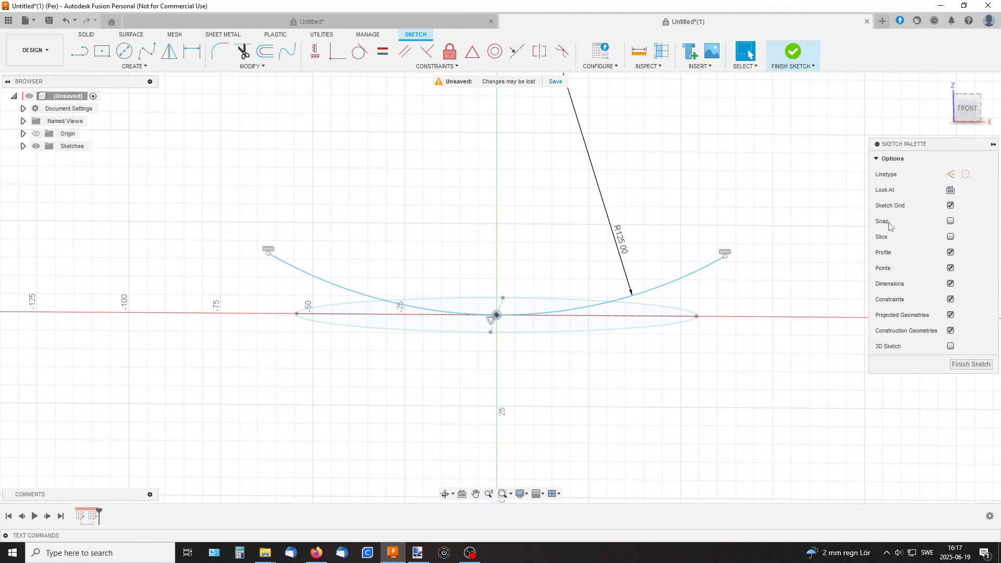
- Finish the arc sketch and extrude the arc as a surface symmetrically, about 50 mm to each side
left_click(967, 108)
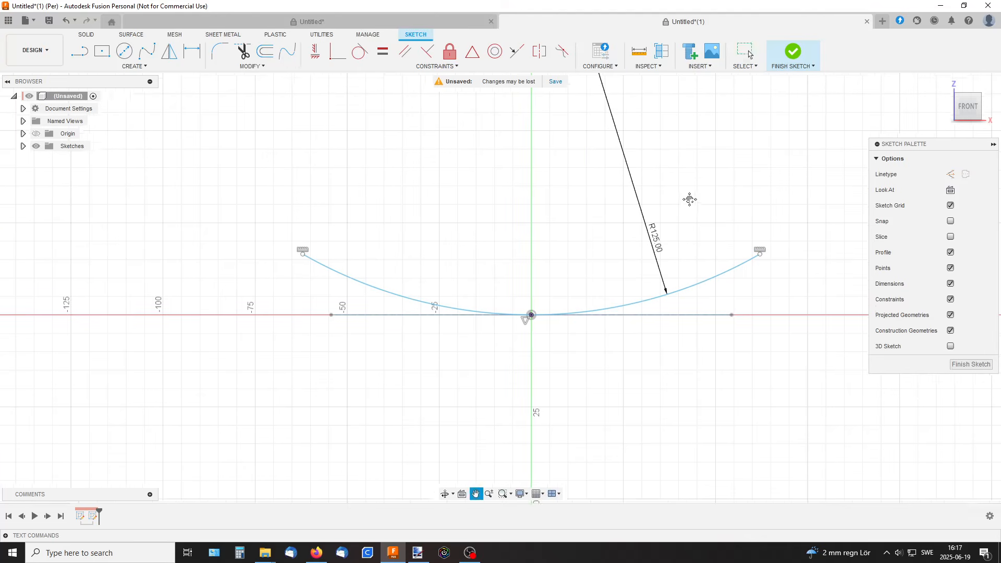
left_click(793, 54)
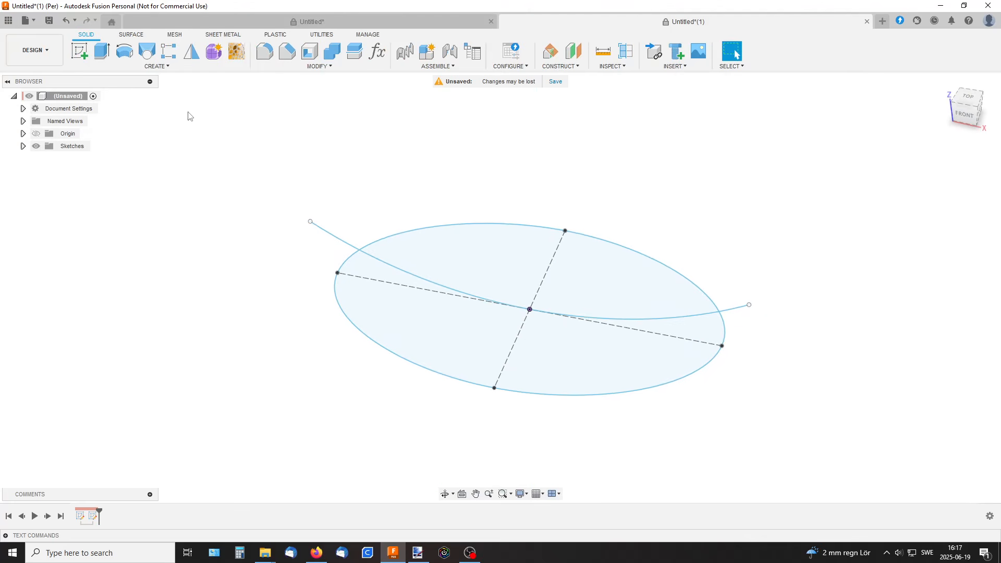
left_click(128, 35)
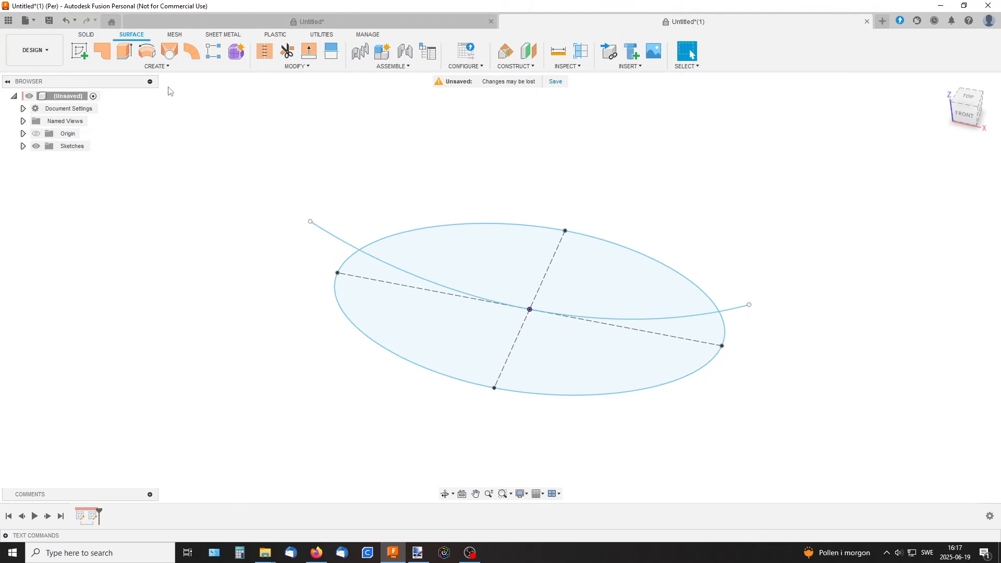
left_click(124, 51)
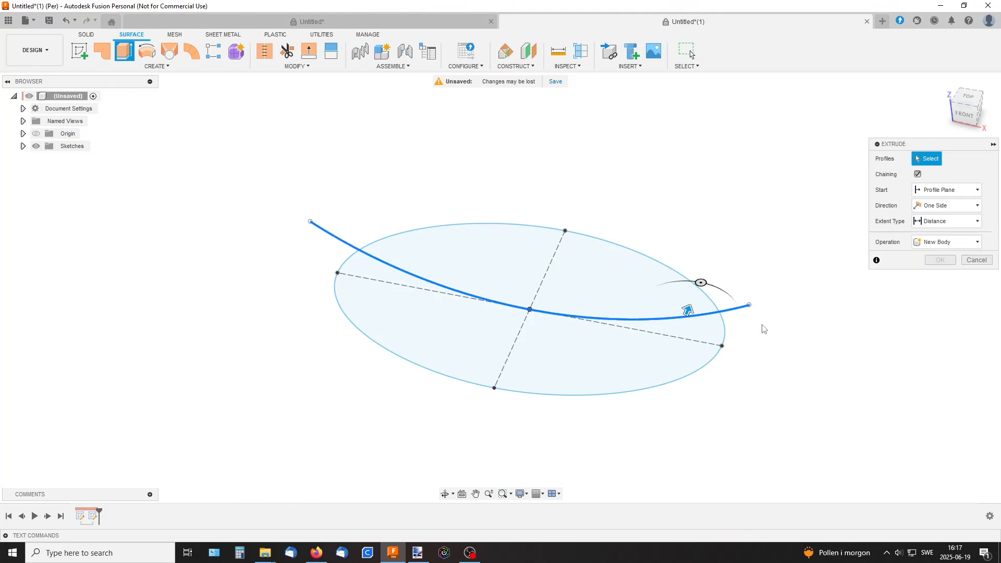
left_click(734, 310)
left_click(954, 222)
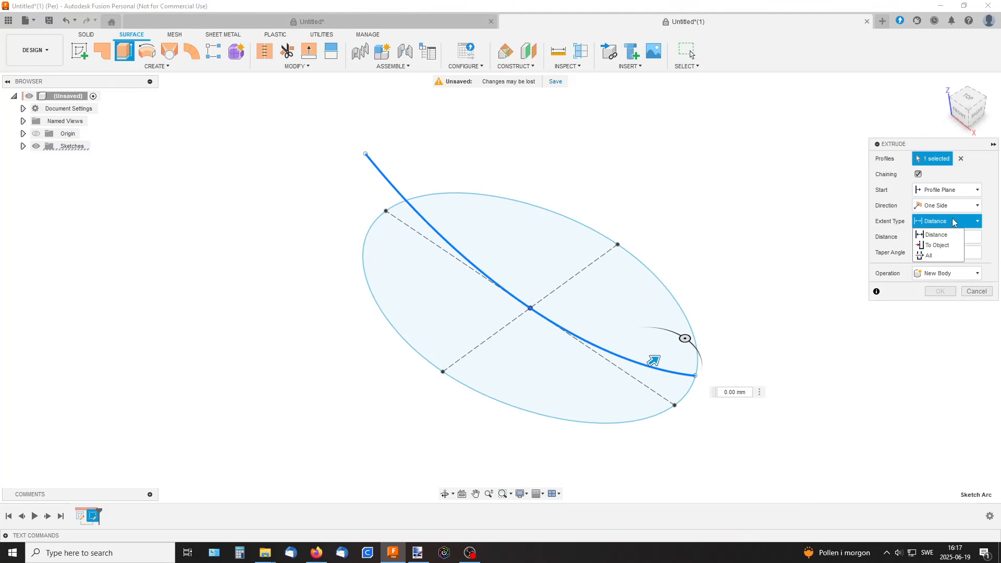
left_click(935, 207)
left_click(935, 207)
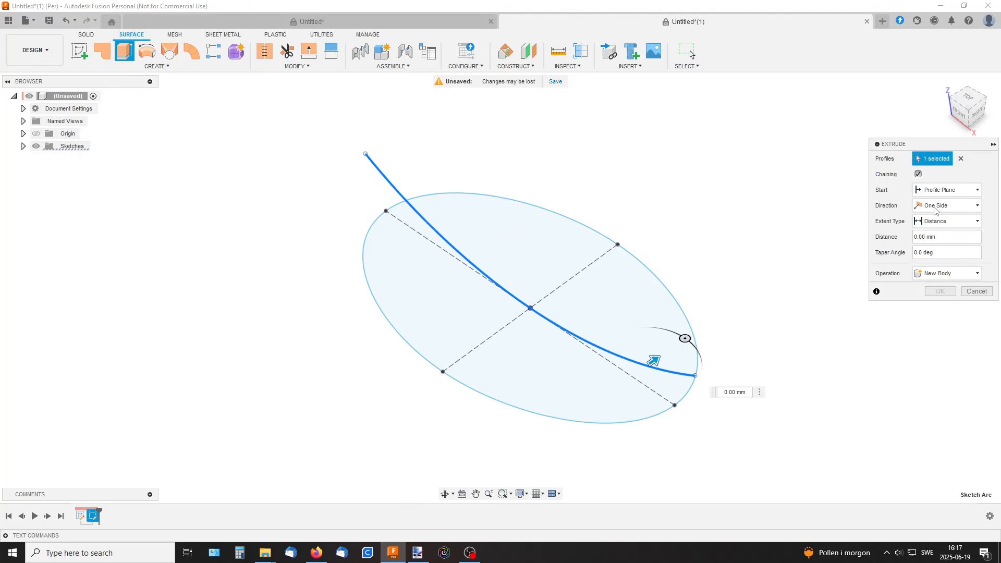
left_click(935, 207)
left_click(937, 241)
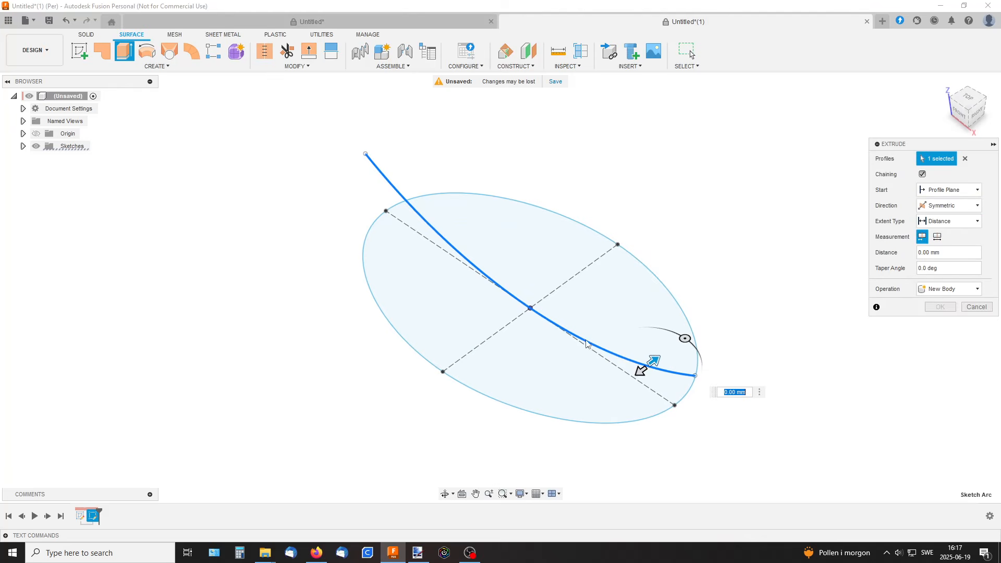
left_click_drag(655, 361, 791, 320)
middle_click_drag(791, 319, 767, 344, "shift")
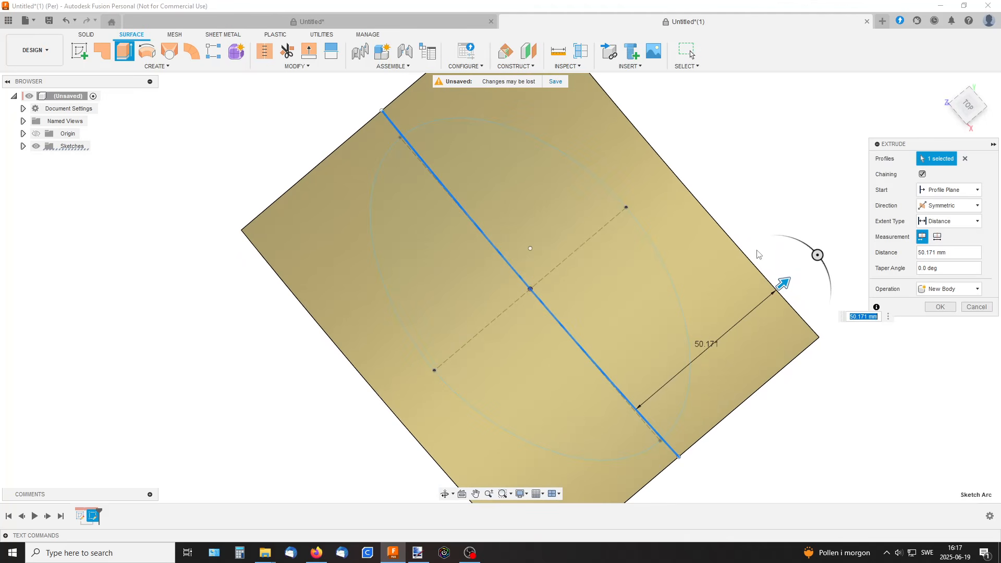
left_click(932, 311)
middle_click_drag(820, 263, 839, 233, "shift")
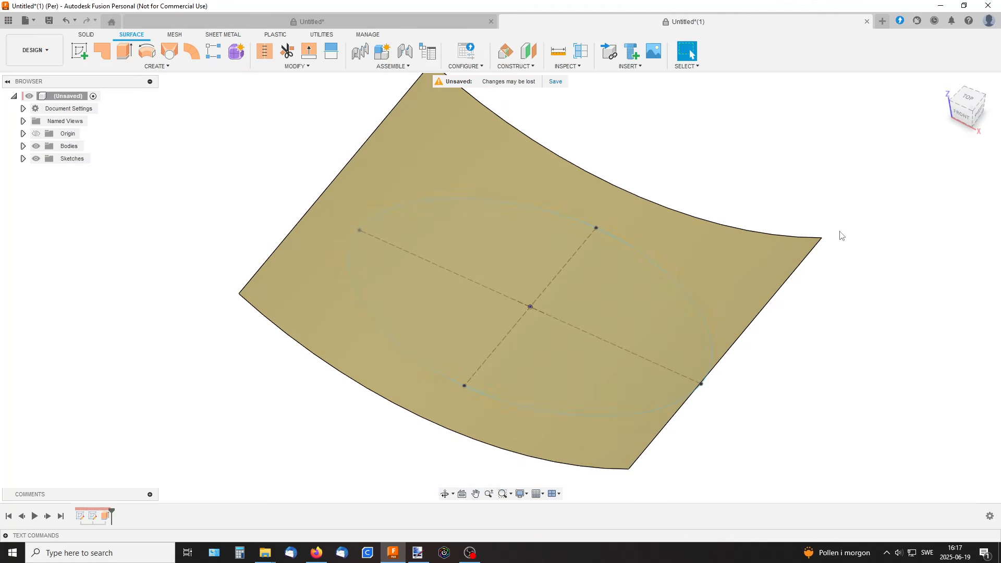
- Trim the curved surface with the oval spline, removing everything outside the oval
left_click(287, 51)
left_click(470, 199)
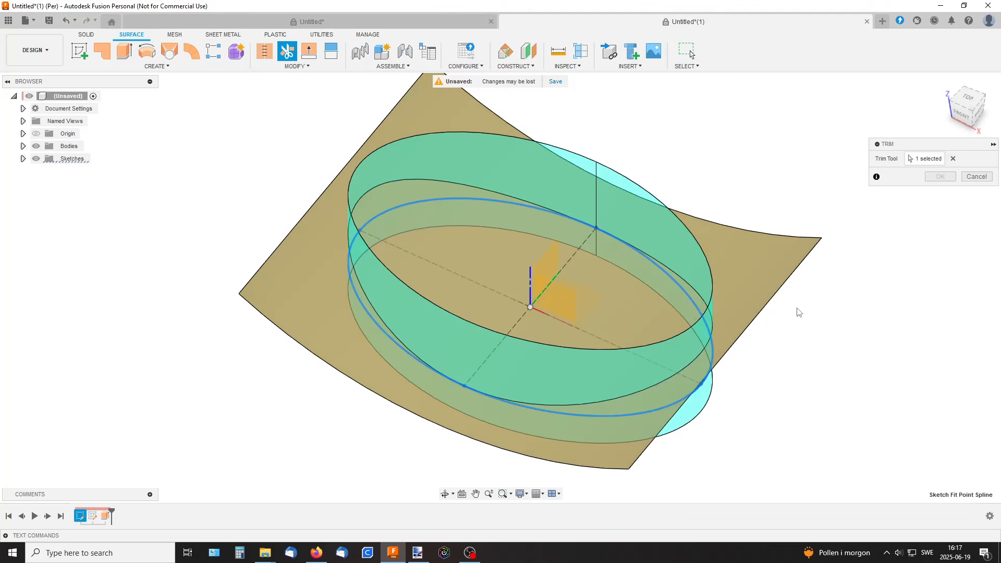
middle_click_drag(830, 328, 807, 361, "shift")
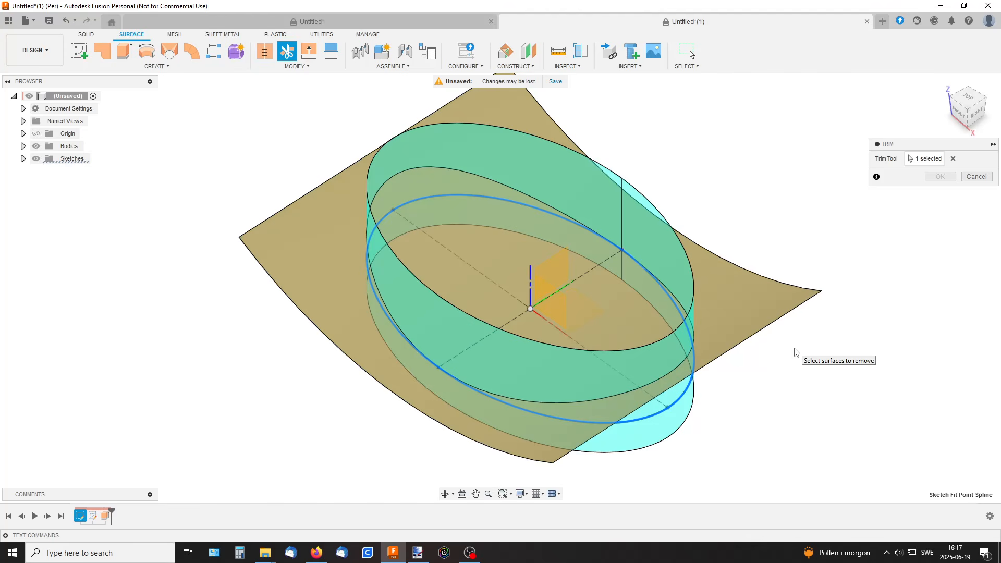
left_click(764, 311)
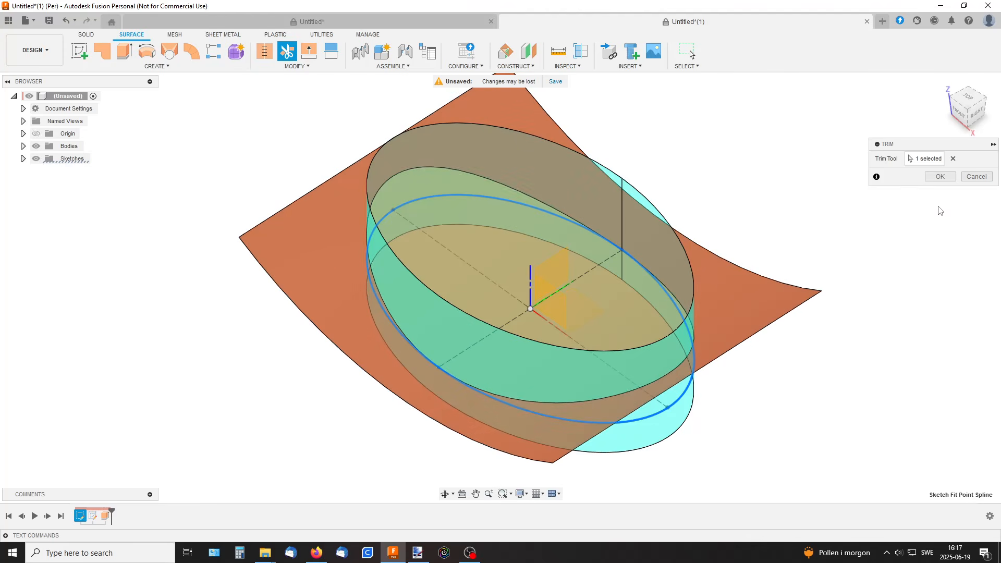
left_click(940, 176)
middle_click_drag(830, 239, 832, 215, "shift")
middle_click_drag(627, 201, 623, 206, "shift")
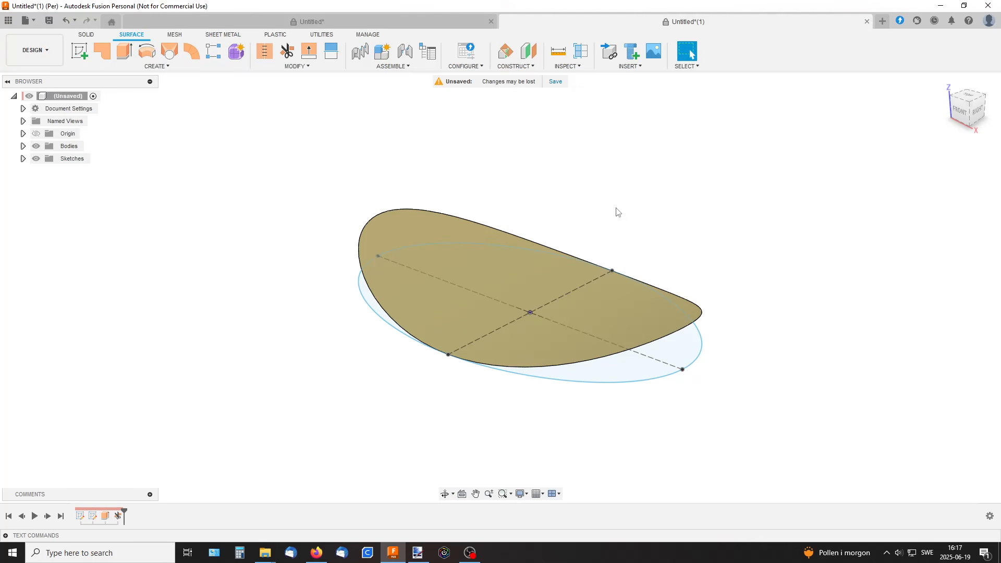
- Hide the oval sketch so that only the trimmed seat surface is displayed
left_click(23, 159)
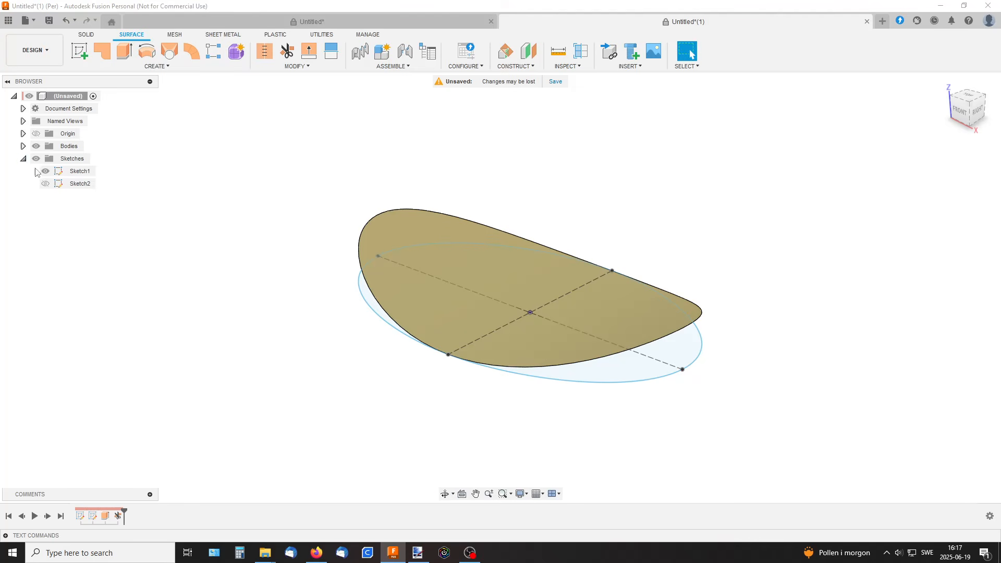
left_click(45, 171)
middle_click_drag(650, 203, 615, 230, "shift")
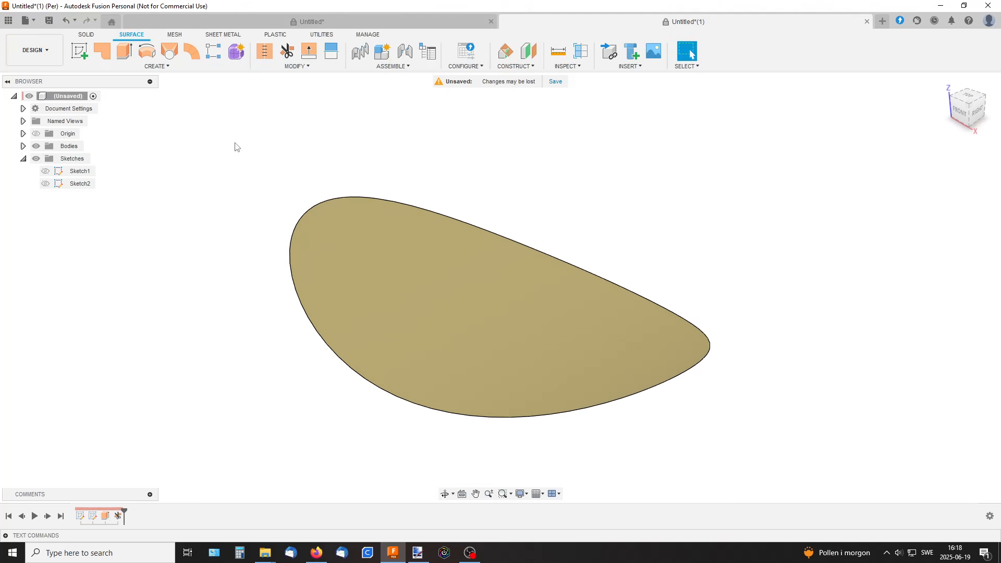
middle_click_drag(524, 194, 547, 172, "shift")
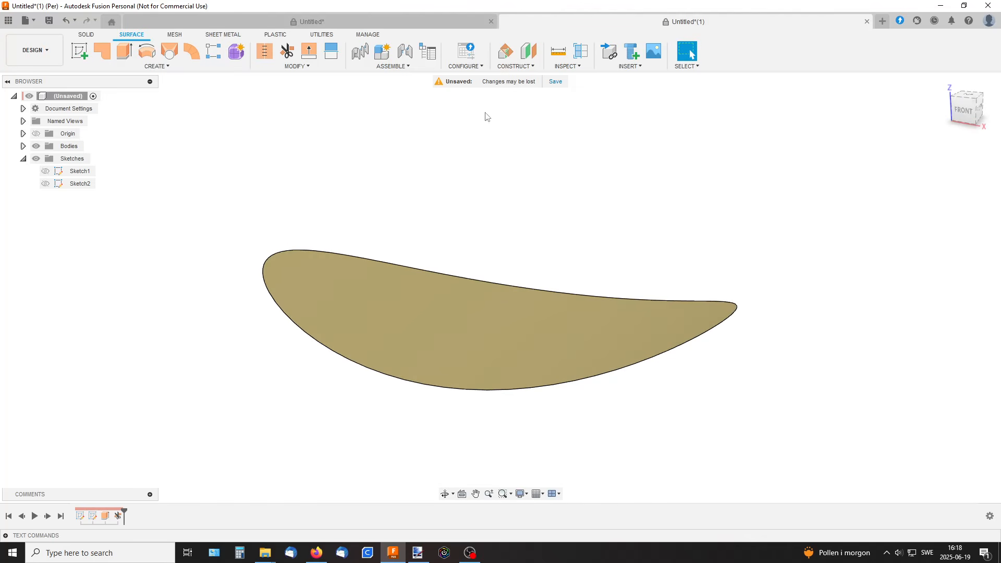
- Examine the seat's curvature and rim on the finished model in the other open design, and return to the new design
left_click(393, 22)
middle_click_drag(714, 238, 709, 227, "shift")
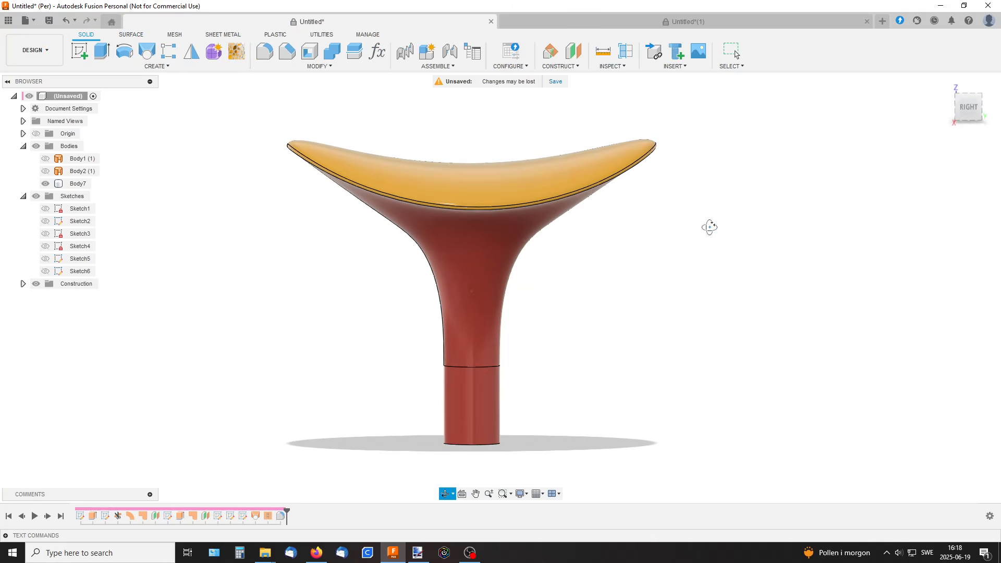
left_click(963, 111)
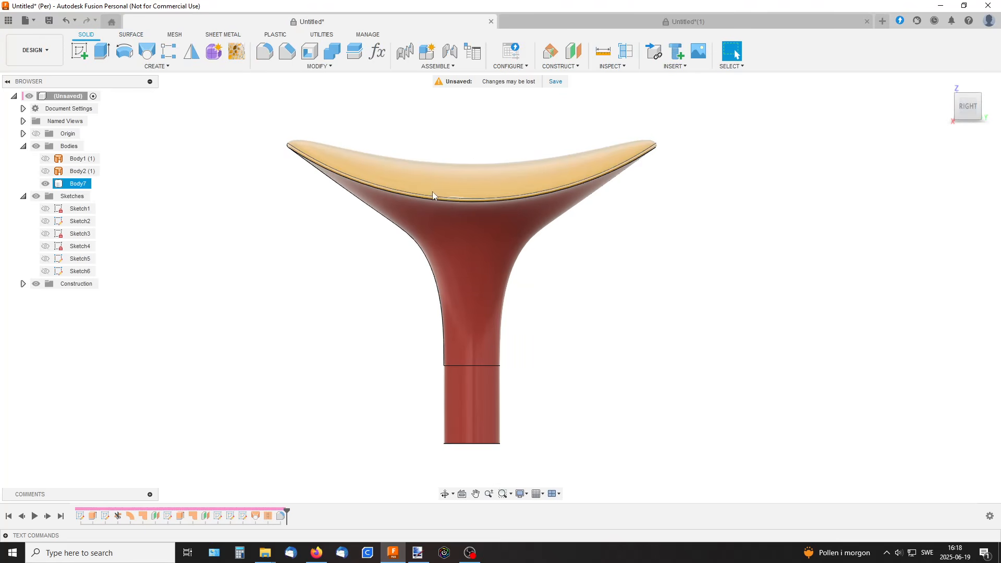
left_click(504, 185)
left_click(780, 198)
middle_click_drag(779, 198, 732, 209, "shift")
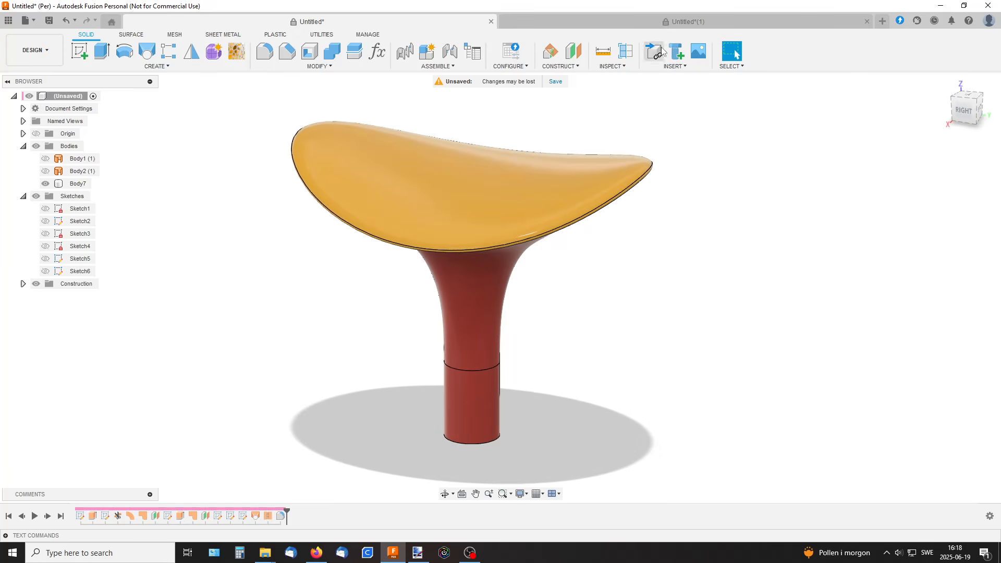
left_click(648, 23)
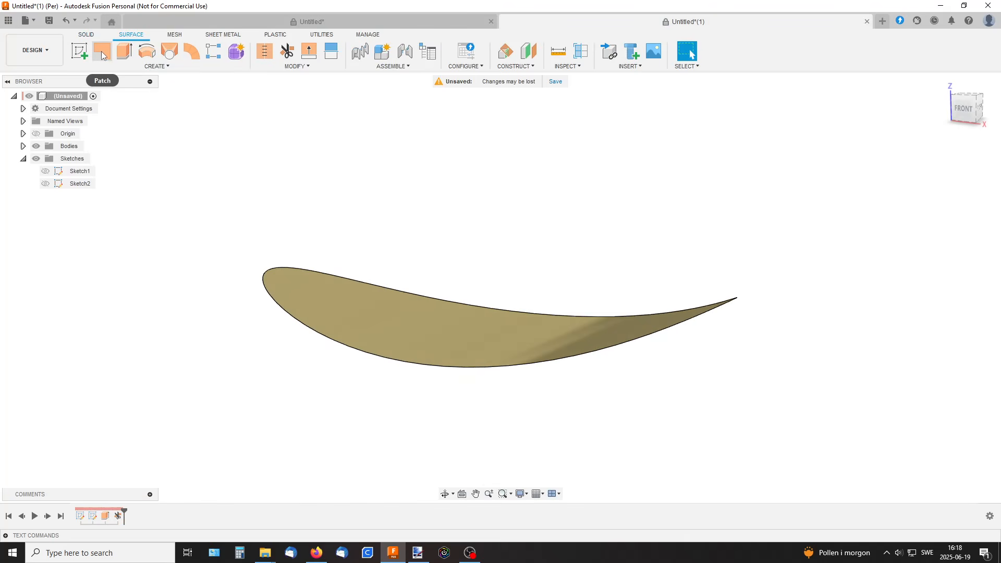
middle_click_drag(451, 214, 444, 212, "shift")
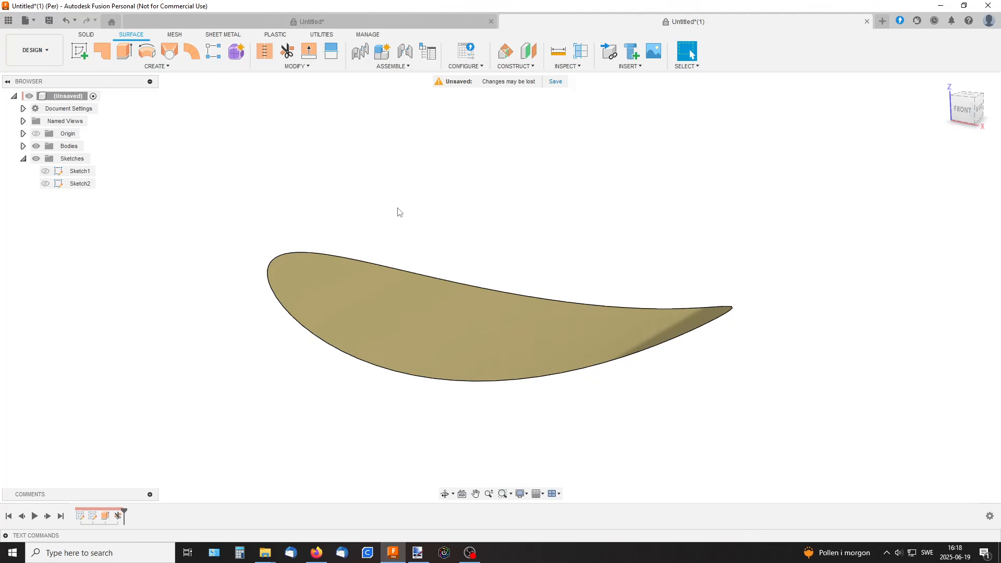
middle_click_drag(408, 197, 442, 190, "shift")
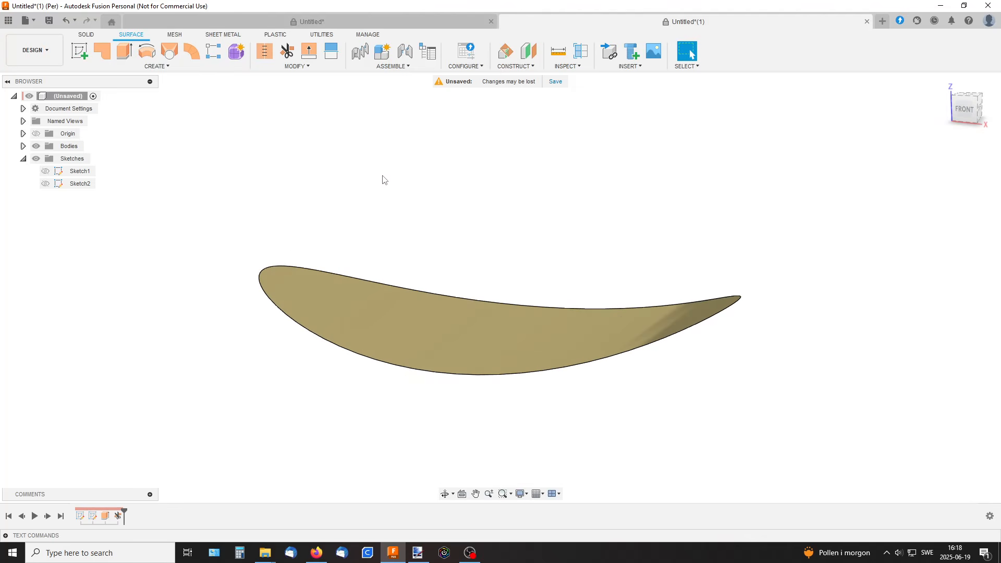
- Set up a Normal ruled surface along the seat's outer edge, about 5.35 mm downward and flared at about 12 degrees
left_click(194, 54)
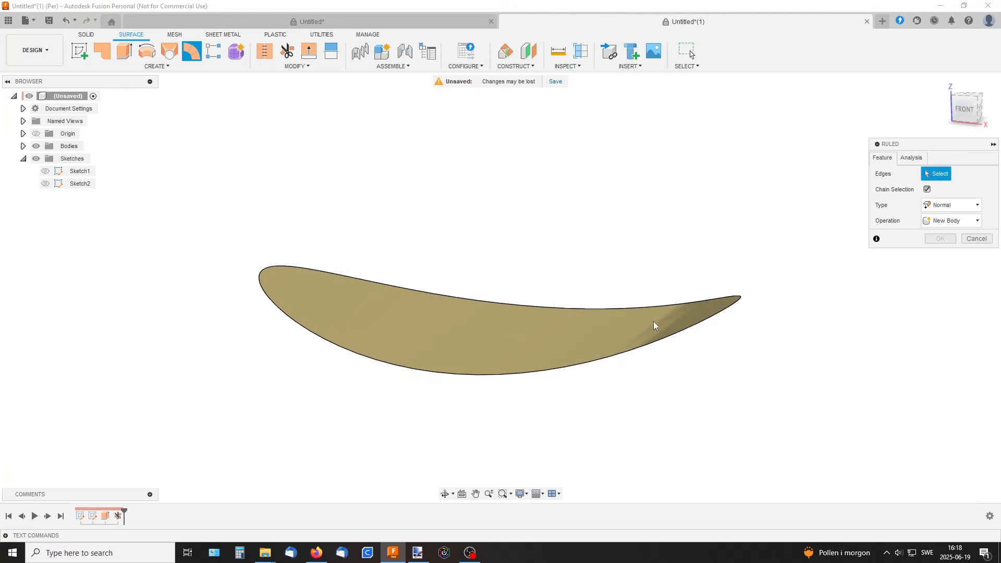
left_click(673, 335)
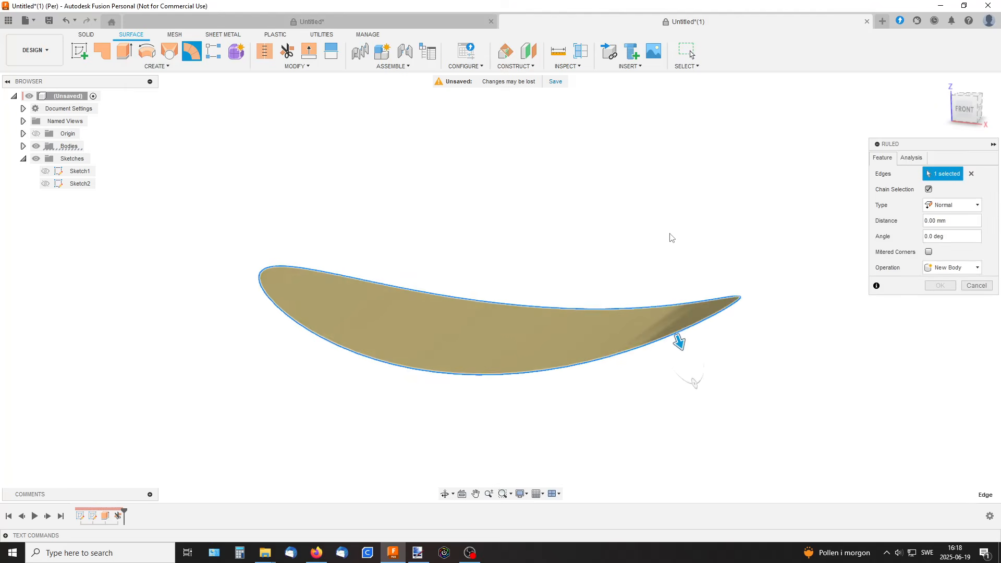
middle_click_drag(672, 238, 696, 235, "shift")
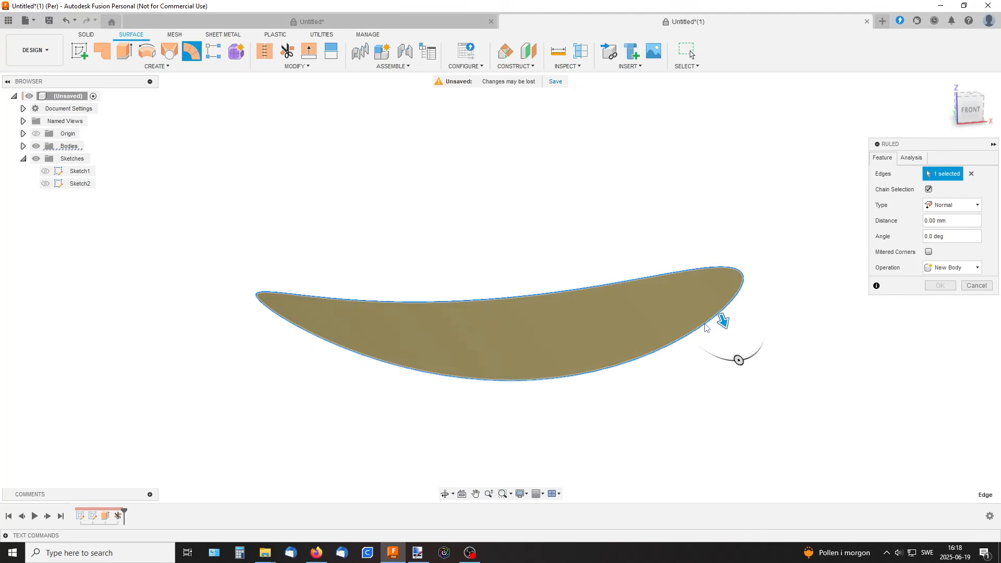
left_click_drag(722, 320, 774, 328)
middle_click_drag(775, 269, 764, 261, "shift")
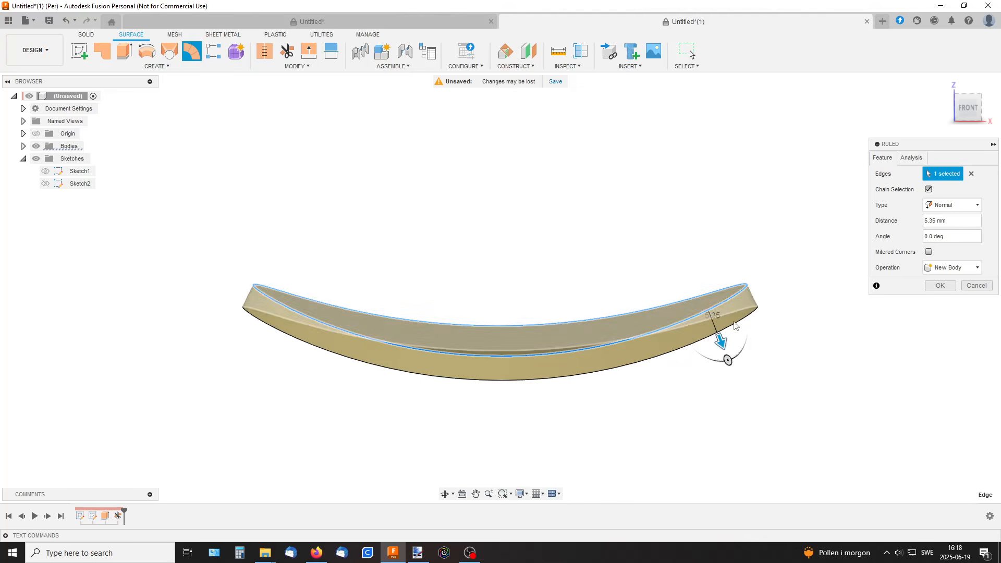
middle_click_drag(776, 359, 798, 351, "shift")
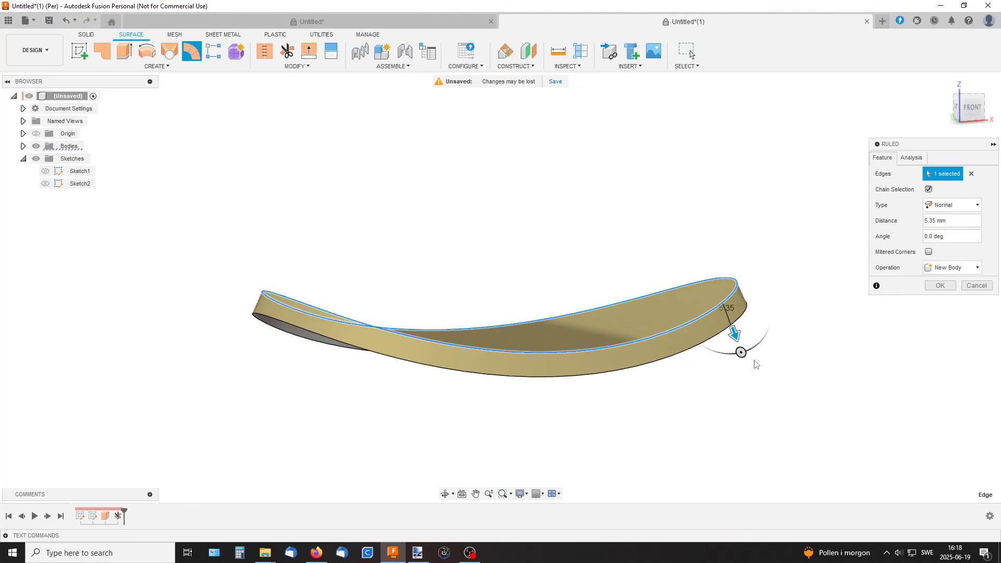
left_click_drag(742, 352, 766, 346)
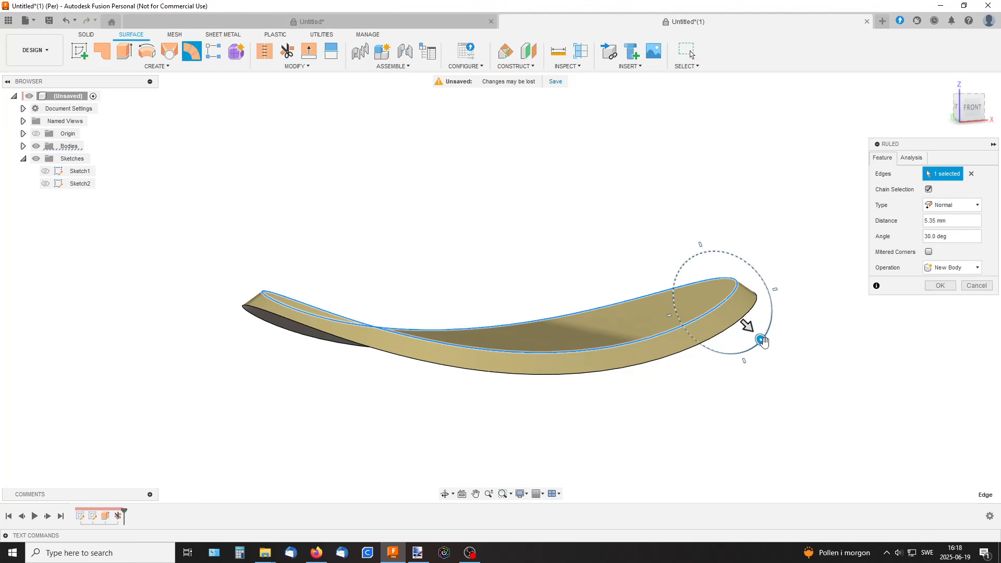
mouse_move(759, 340)
left_mouse_down()
mouse_move(739, 351)
mouse_move(748, 348)
left_mouse_up()
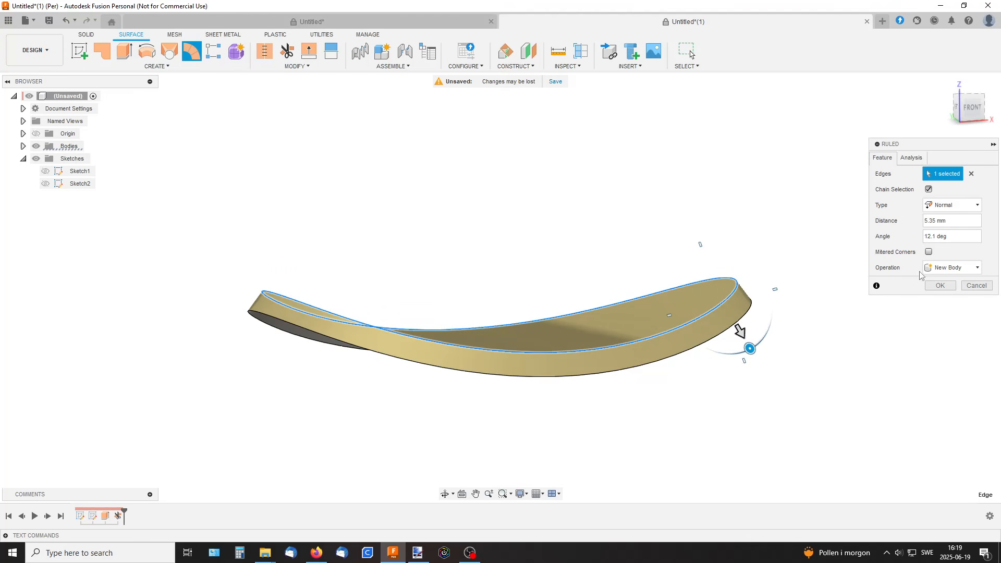
- Change the ruled surface type to Tangent with an angle of about 79.6 degrees and create it as a new body
left_click(952, 205)
left_click(947, 226)
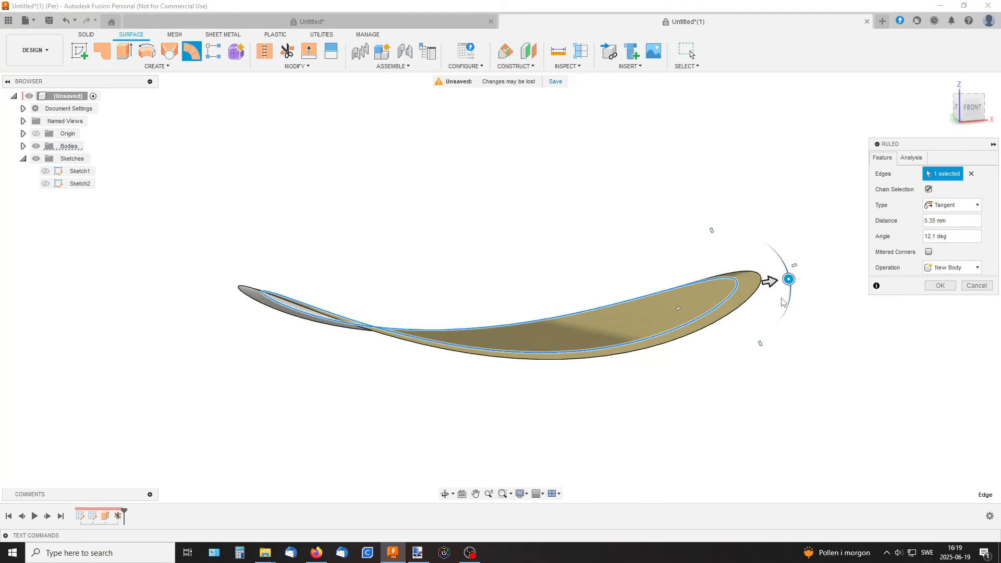
left_click_drag(788, 280, 762, 332)
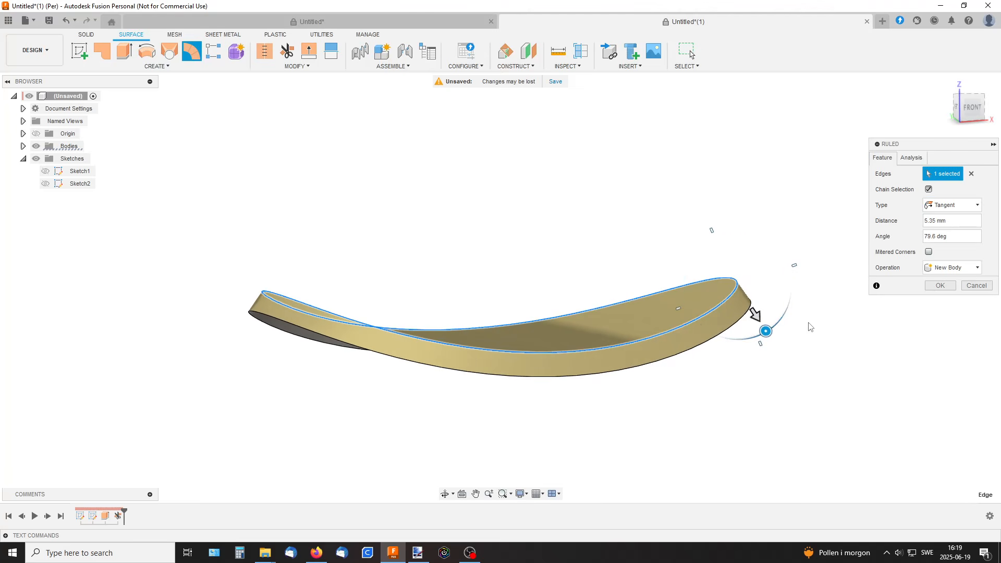
left_click(940, 285)
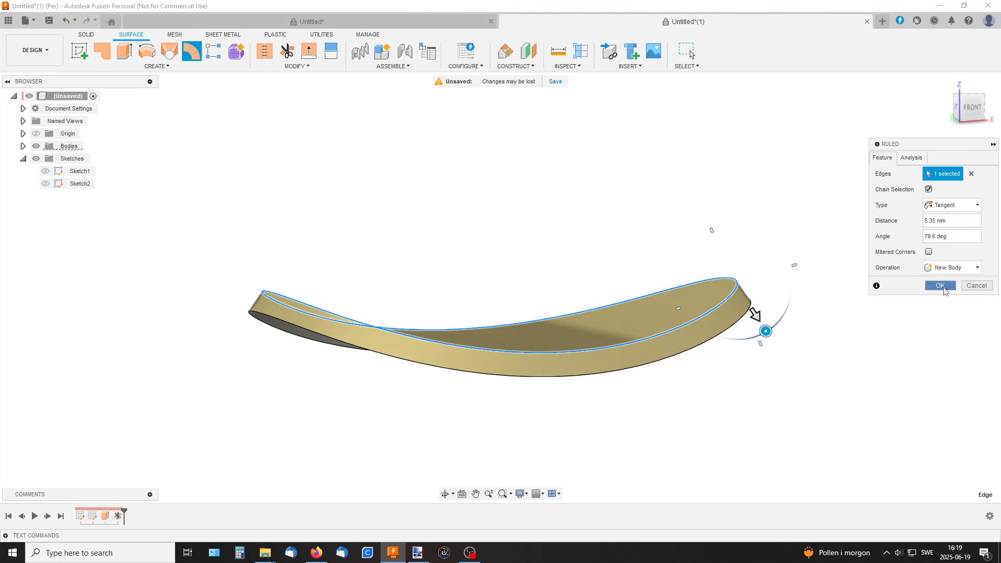
middle_click_drag(850, 284, 662, 268, "shift")
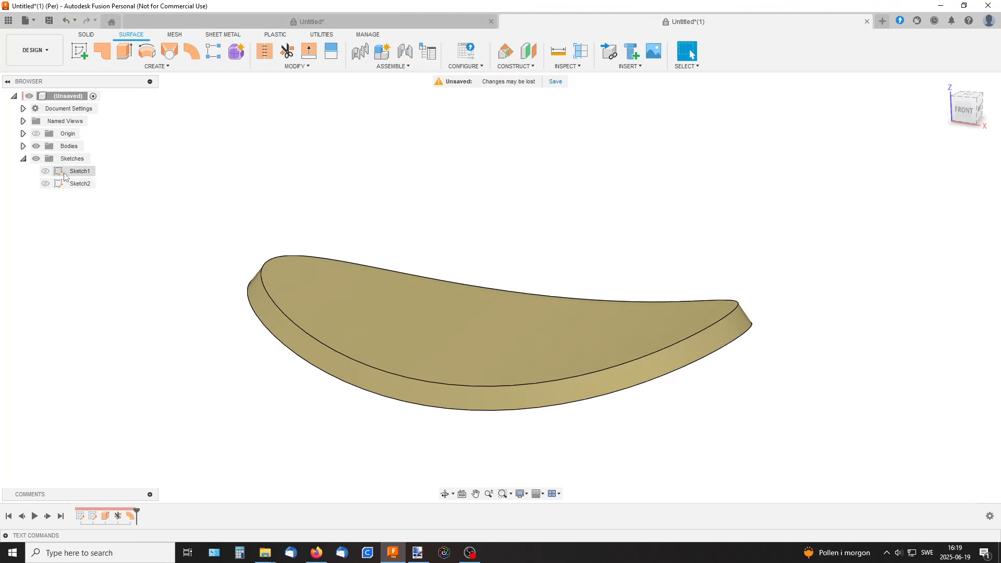
- Hide the trimmed seat surface body so that only the ruled rim is displayed
left_click(23, 146)
left_click(48, 159)
left_click(45, 158)
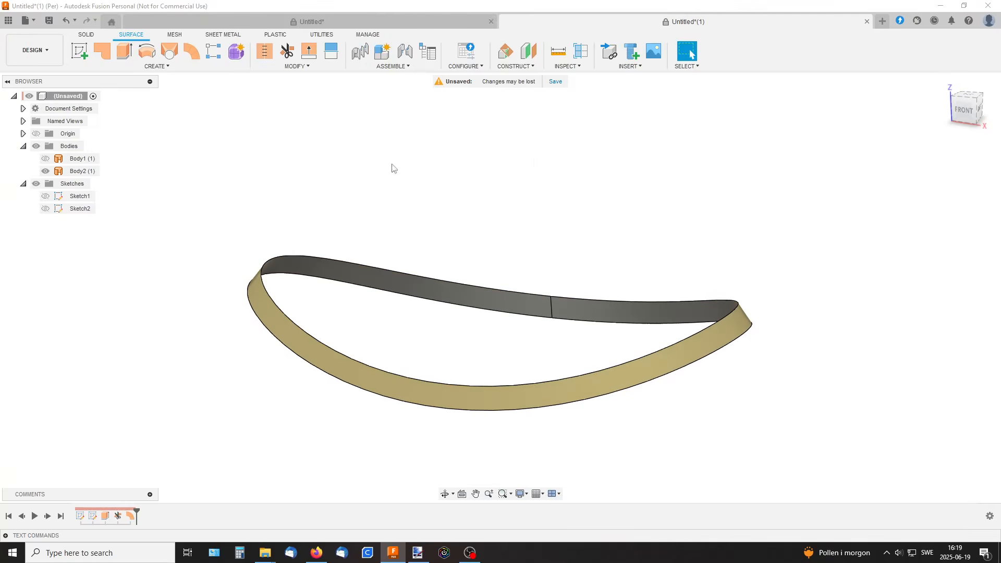
- Set up a patch across the upper edge of the ruled rim with Curvature (G2) continuity
left_click(102, 51)
left_click(502, 279)
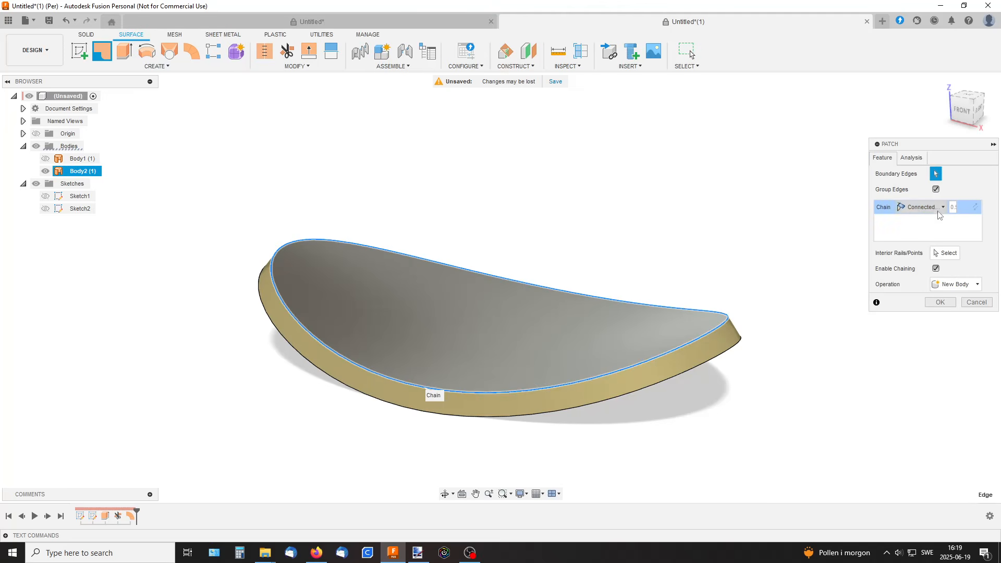
left_click(941, 208)
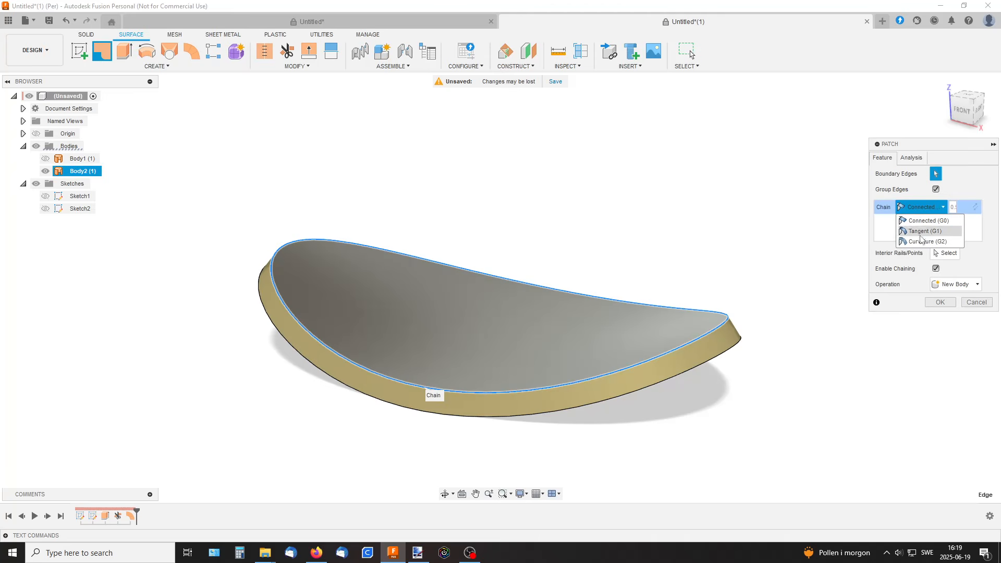
left_click(917, 242)
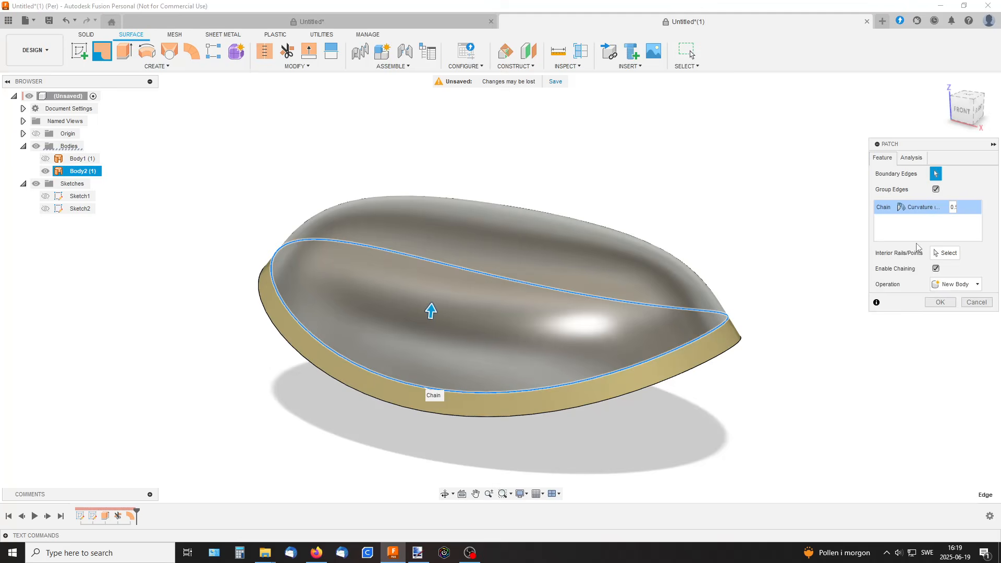
- Reduce the patch's curvature weight to a shallow cushion-like bulge, create it as a new body, and hide the ruled rim
middle_click_drag(759, 237, 769, 212, "shift")
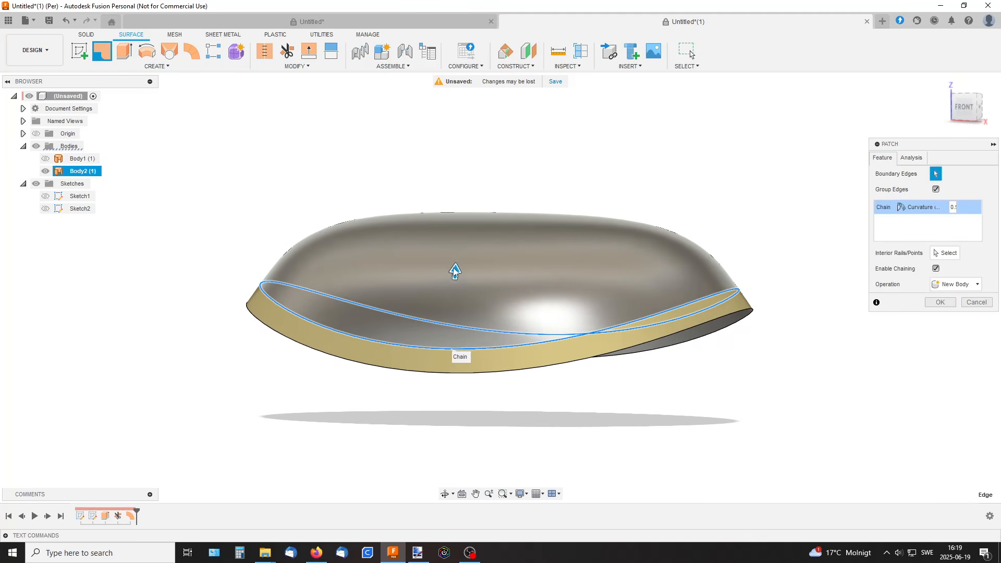
left_click_drag(457, 275, 455, 315)
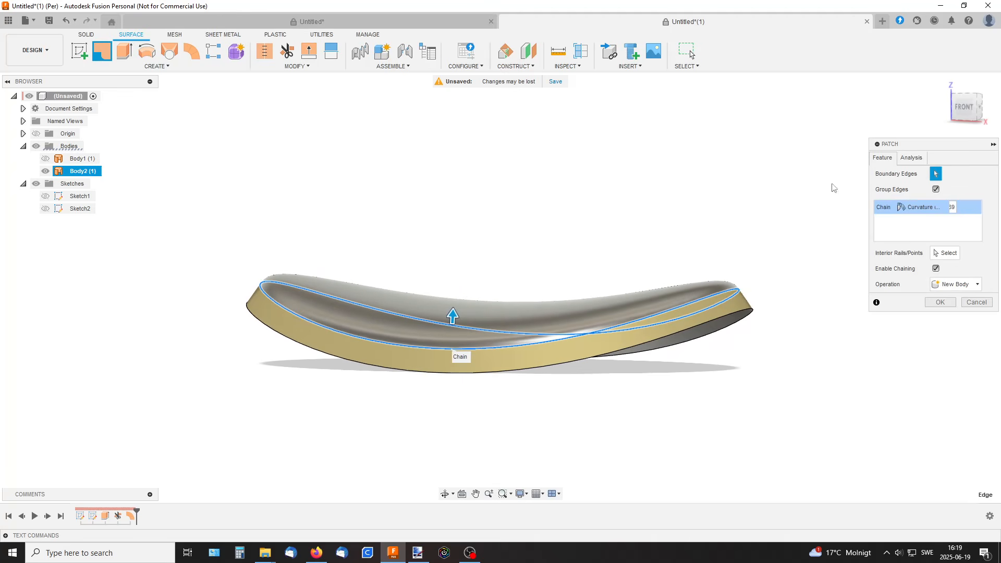
left_click(967, 111)
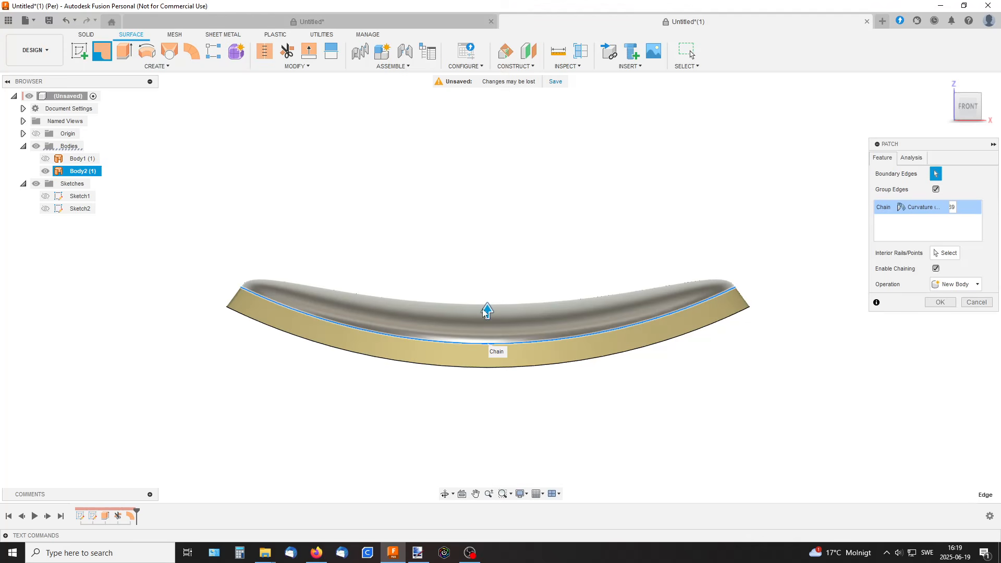
left_click_drag(484, 311, 488, 313)
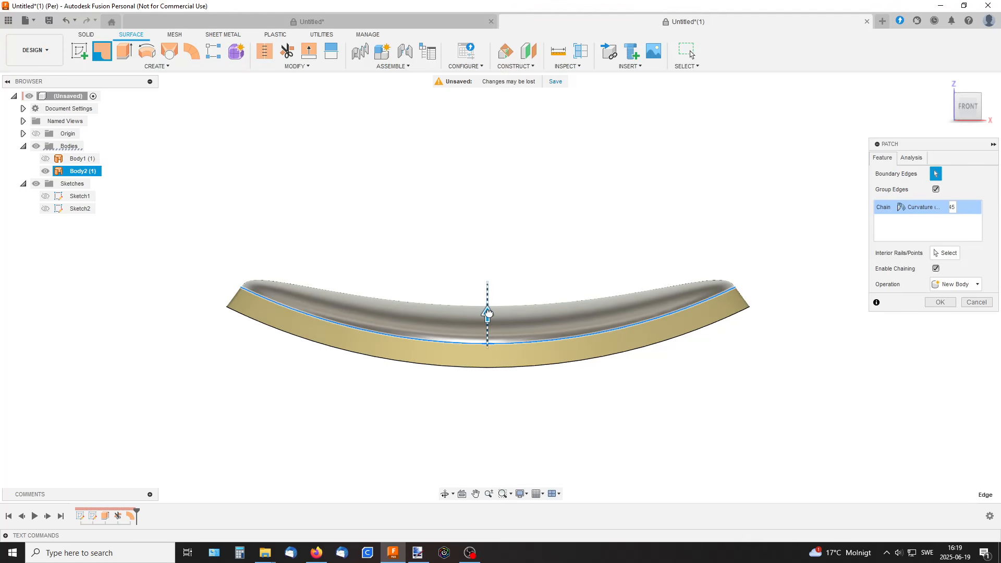
mouse_move(629, 223)
middle_mouse_down("shift")
mouse_move(612, 226)
mouse_move(615, 235)
middle_mouse_up("shift")
left_click(940, 303)
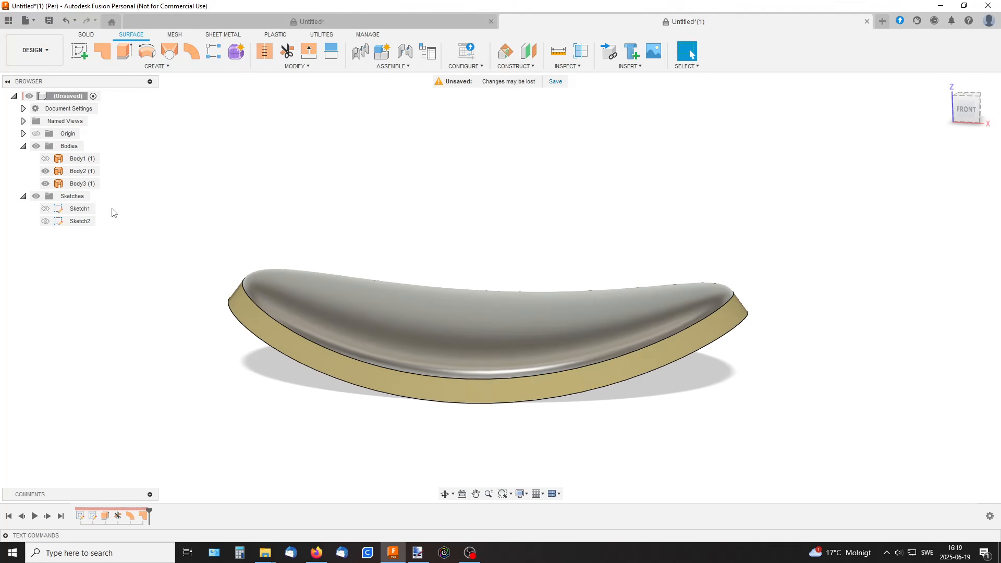
left_click(46, 171)
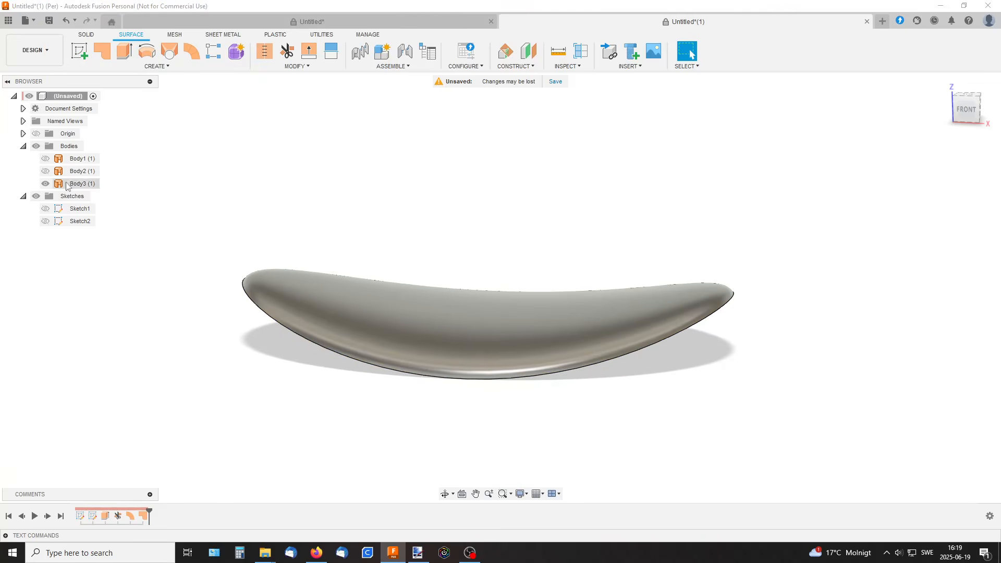
middle_click_drag(824, 216, 724, 172, "shift")
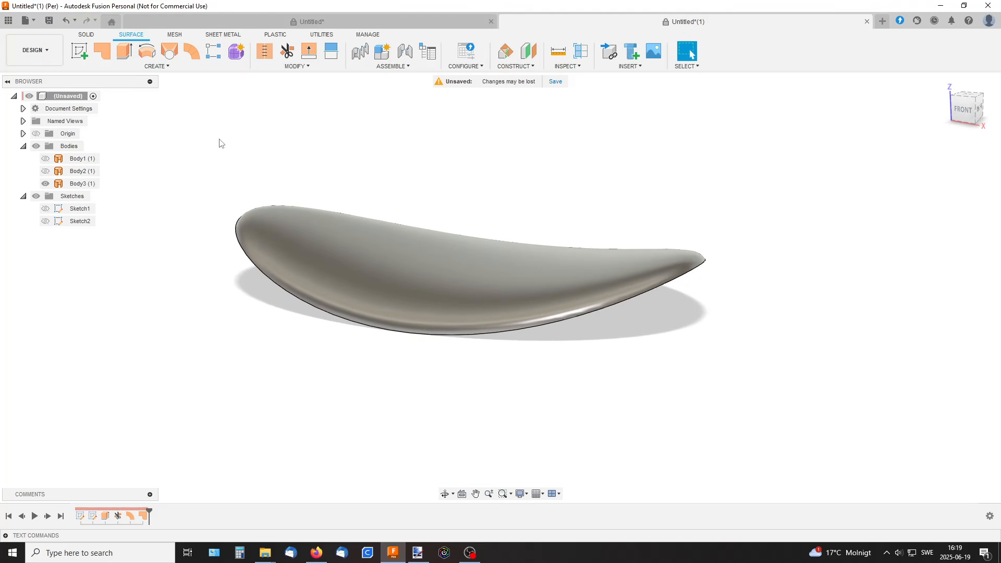
- Create an offset plane about 46.25 mm below the XY plane, beneath the seat
left_click(537, 55)
left_click(547, 312)
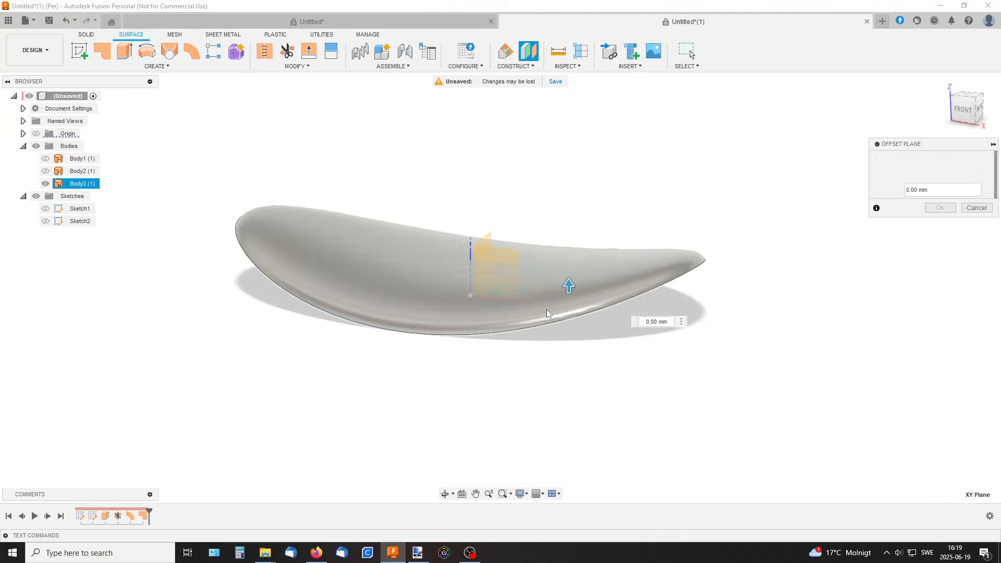
left_click_drag(568, 286, 569, 463)
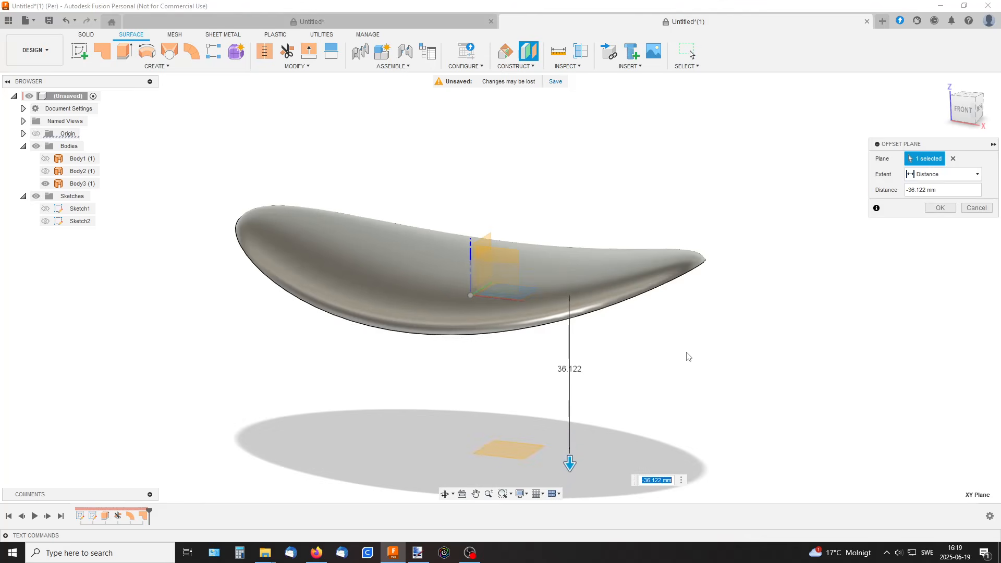
middle_click_drag(688, 357, 726, 217)
left_click_drag(637, 290, 638, 328)
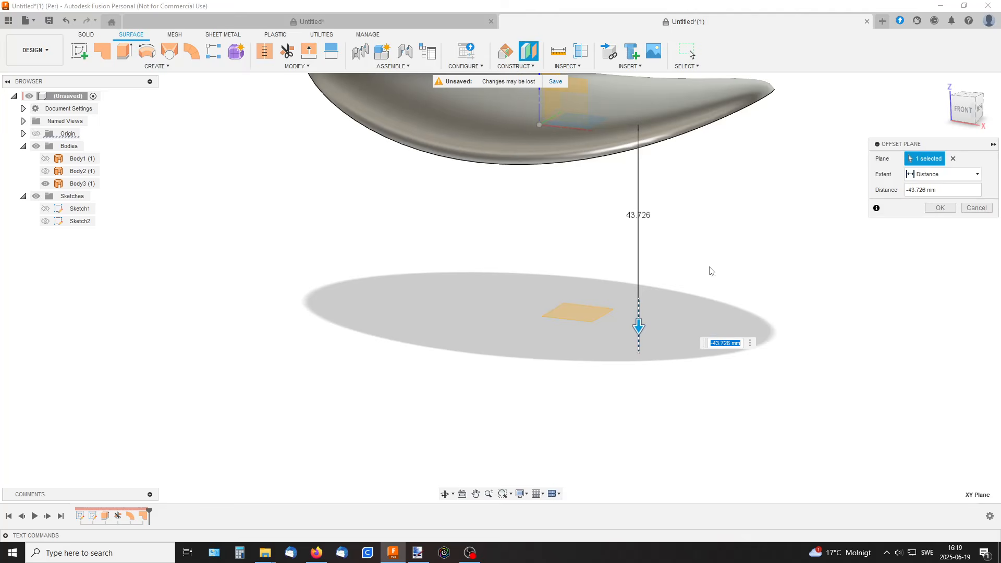
middle_click_drag(711, 271, 724, 243, "shift")
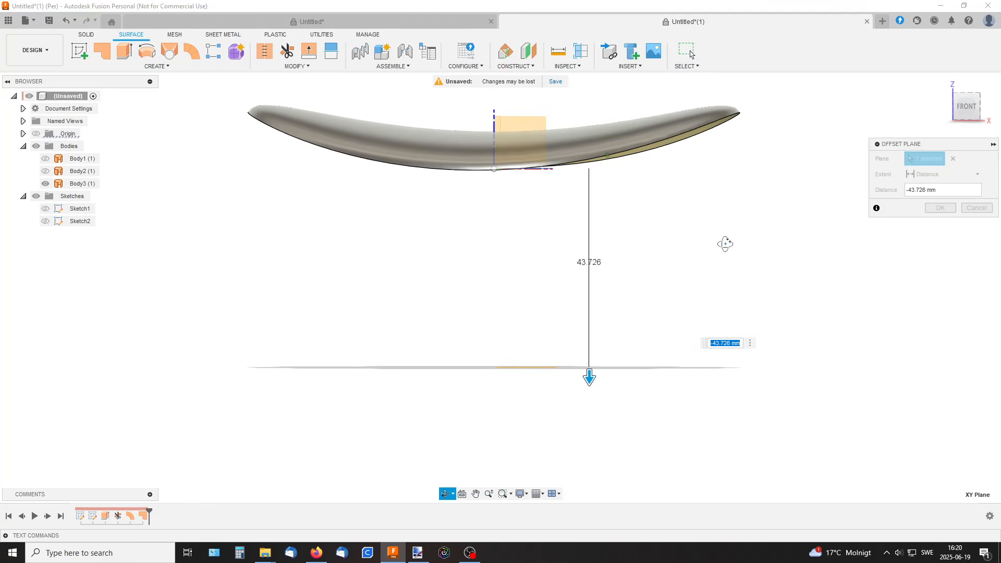
left_click_drag(583, 375, 586, 386)
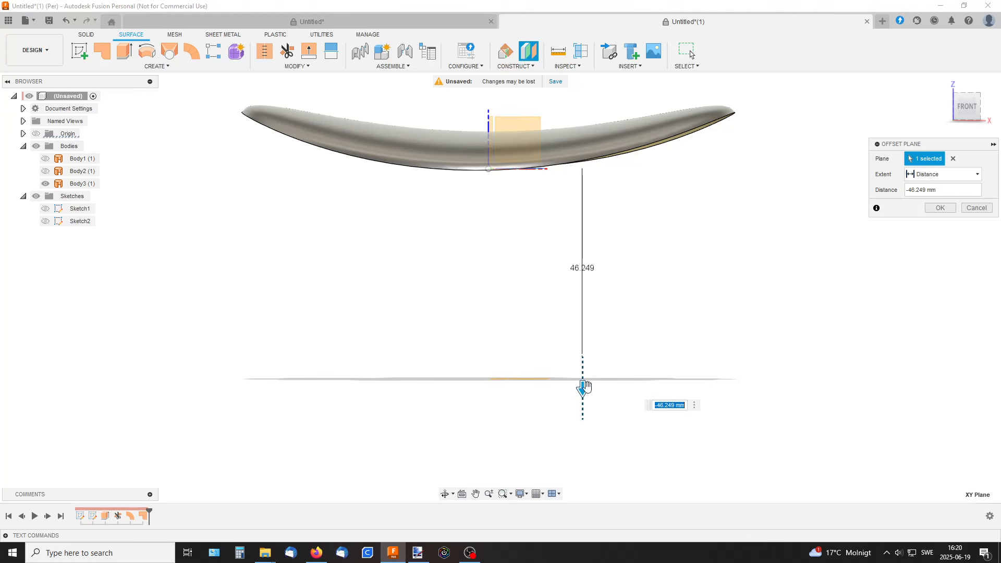
middle_click_drag(653, 287, 643, 306, "shift")
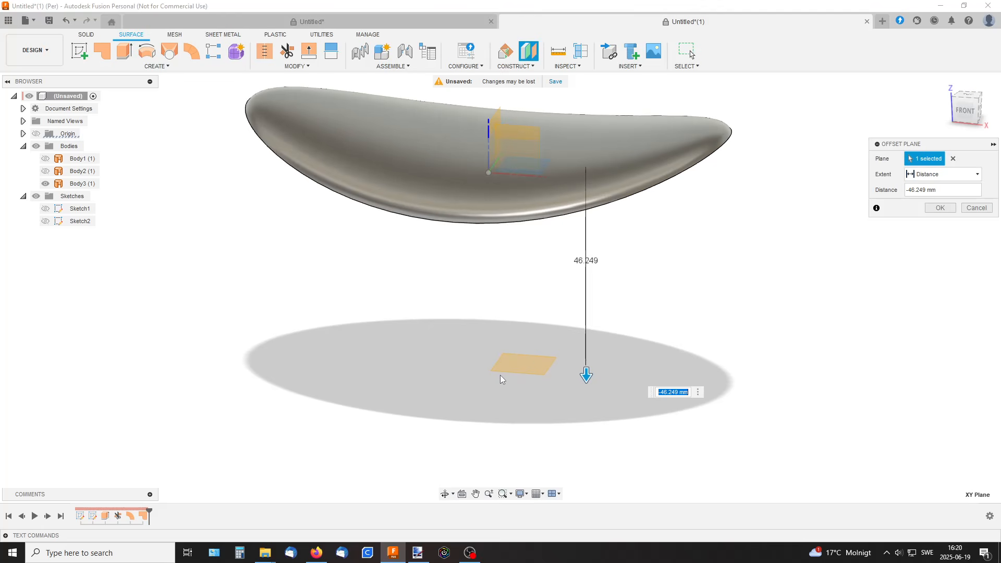
left_click(938, 208)
- Sketch a 15 mm diameter circle centred on the origin on the offset plane, and finish the sketch
middle_click_drag(788, 231, 782, 244, "shift")
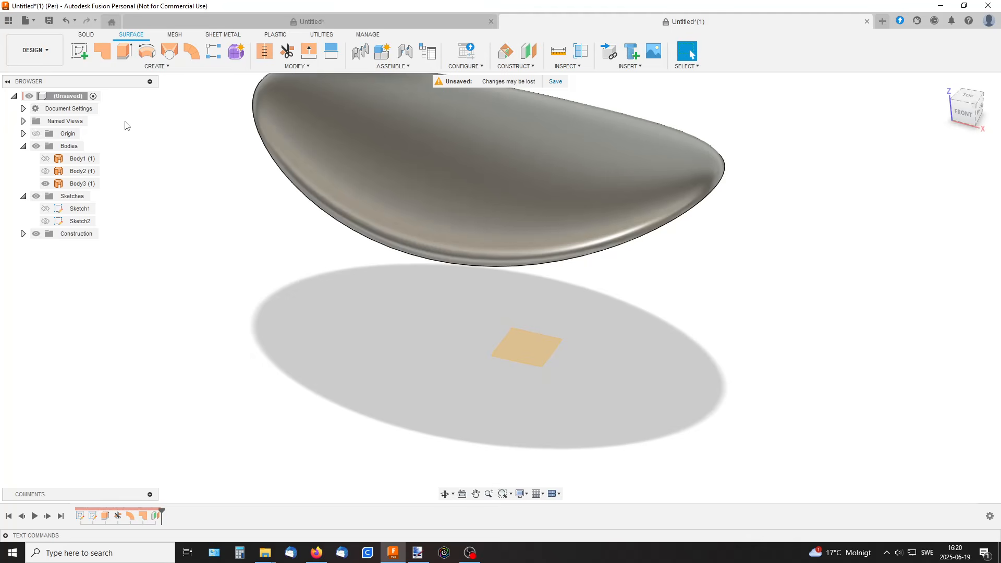
left_click(78, 51)
left_click(525, 354)
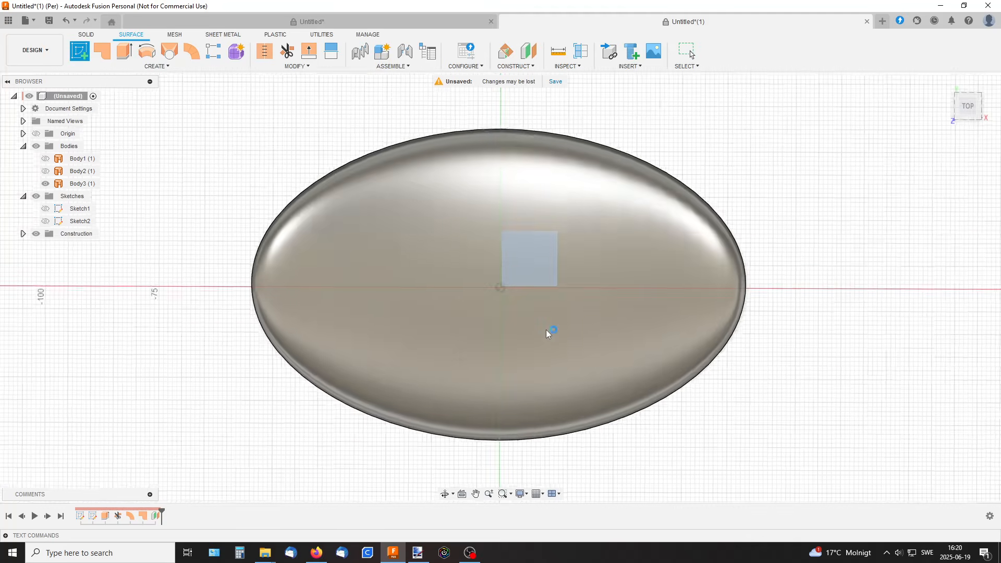
left_click(124, 50)
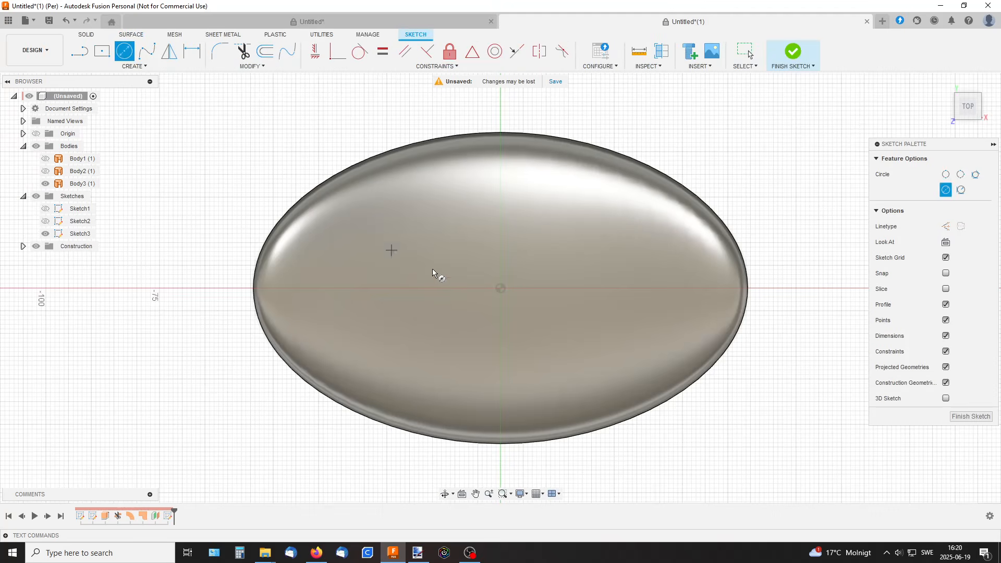
left_click(500, 288)
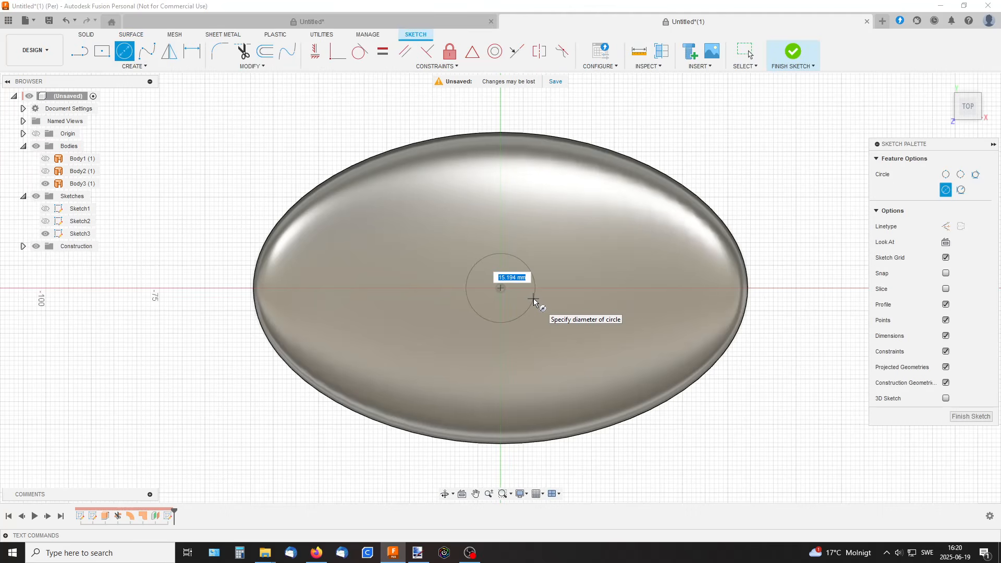
key("Tab")
type("15")
key("Return")
key("Escape")
middle_click_drag(778, 217, 780, 150, "shift")
left_click(792, 51)
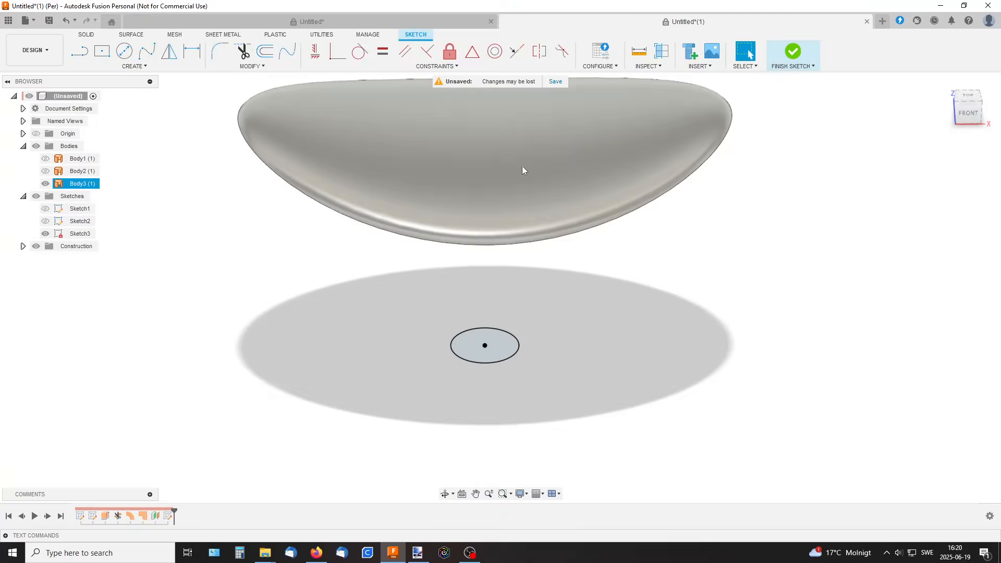
- Extrude the circle as a surface about 17.4 mm downward as a new body
left_click(123, 60)
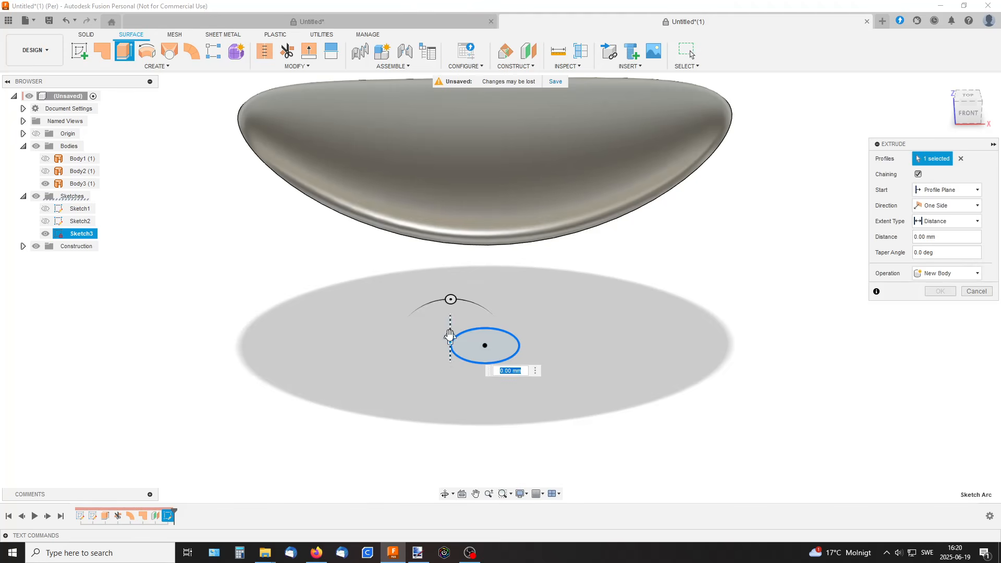
left_click_drag(451, 313, 447, 401)
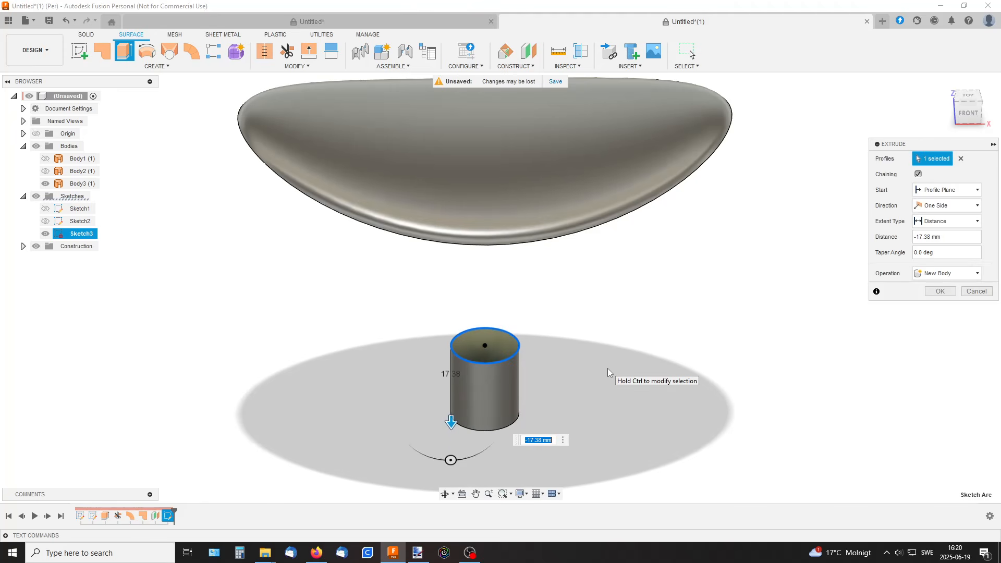
key("Return")
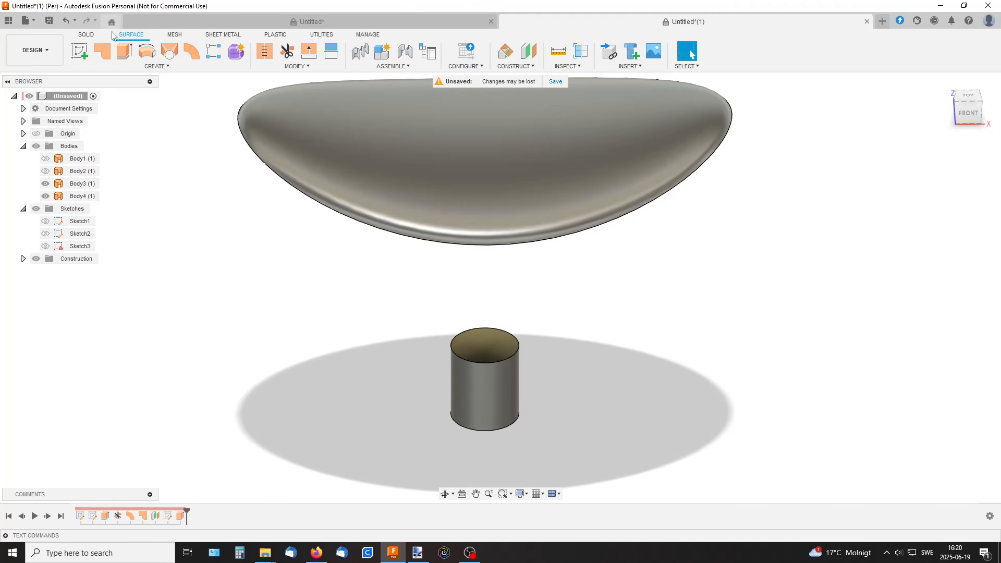
- Close the bottom opening of the cylindrical stem with a Connected patch as a new body
left_click(102, 51)
middle_click_drag(636, 297, 636, 256, "shift")
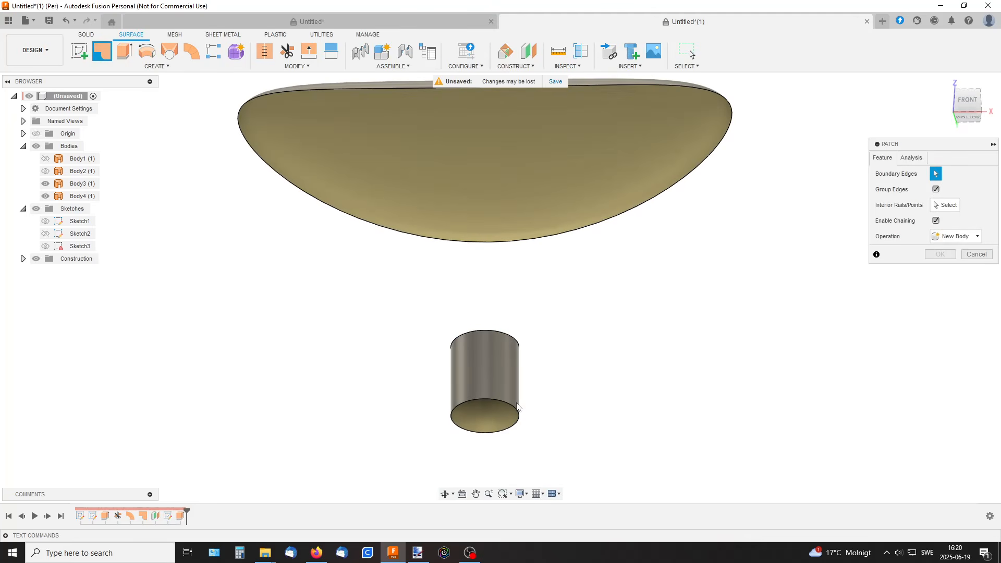
left_click(507, 416)
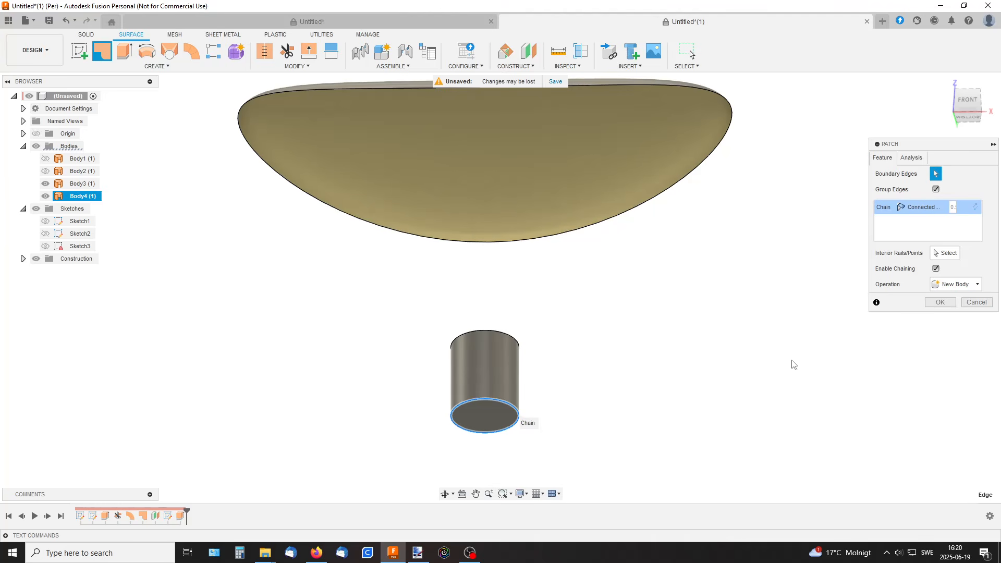
middle_click_drag(630, 348, 620, 422, "shift")
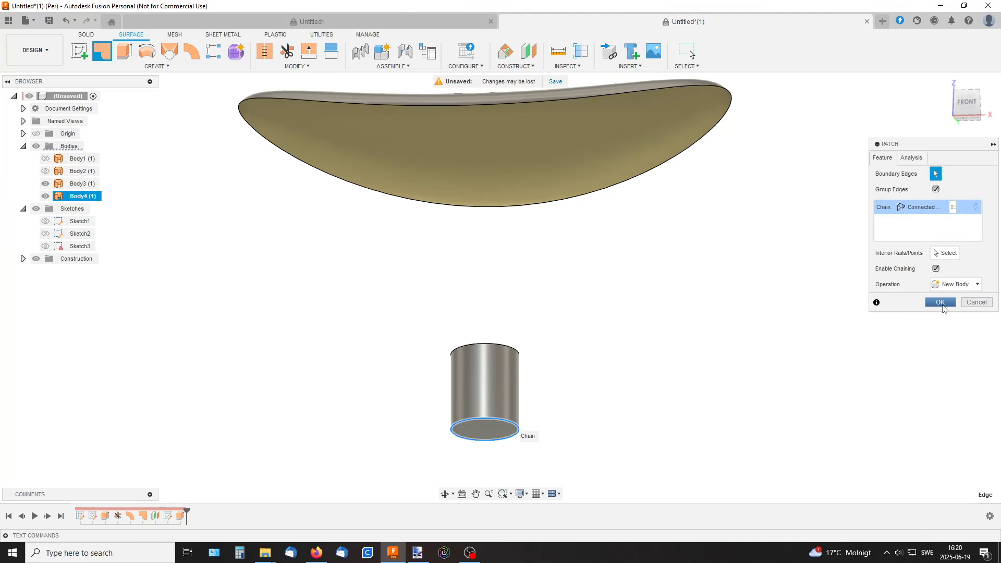
left_click(939, 301)
- Set up a surface loft from the seat patch's outer edge to the stem's upper edge
mouse_move(740, 248)
middle_mouse_down("shift")
mouse_move(754, 228)
mouse_move(746, 248)
middle_mouse_up("shift")
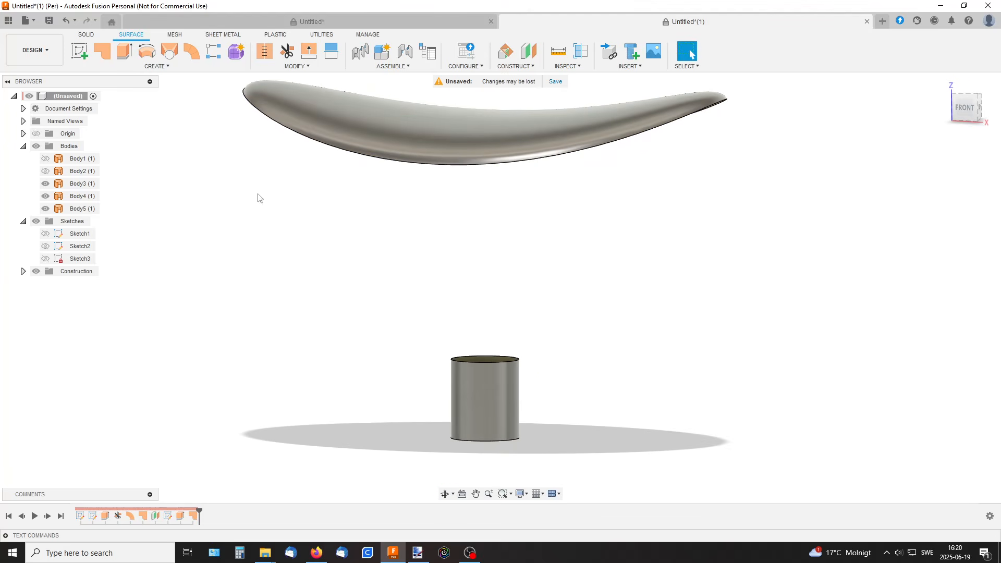
left_click(167, 47)
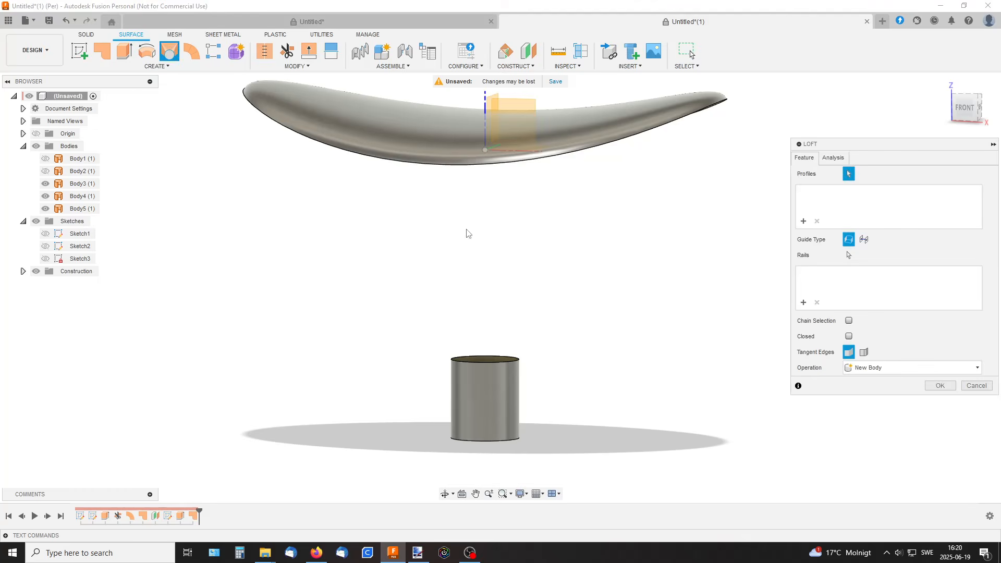
left_click(586, 152)
left_click(512, 357)
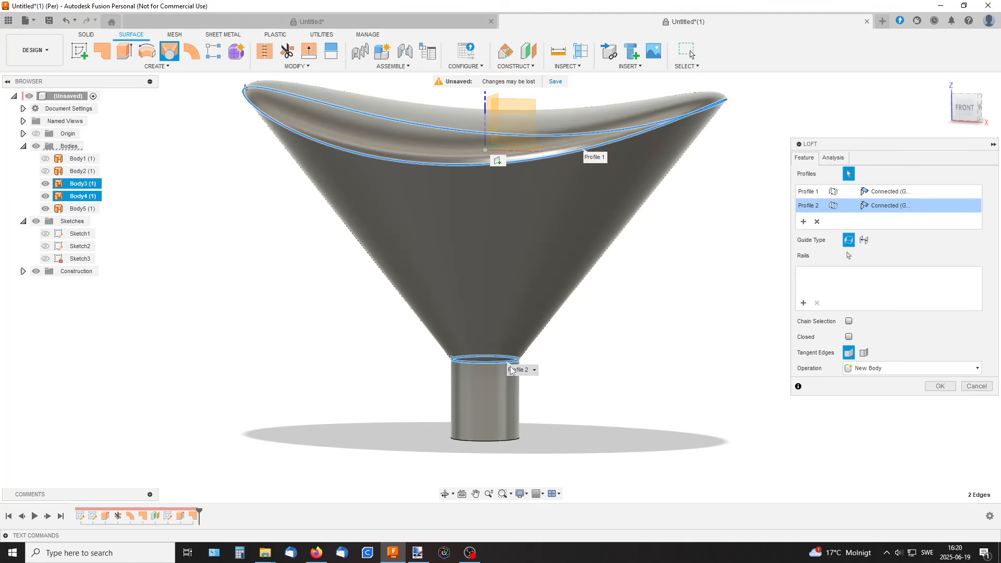
- Apply Curvature (G2) continuity at the loft's stem profile and create the loft as a new body
left_click(912, 207)
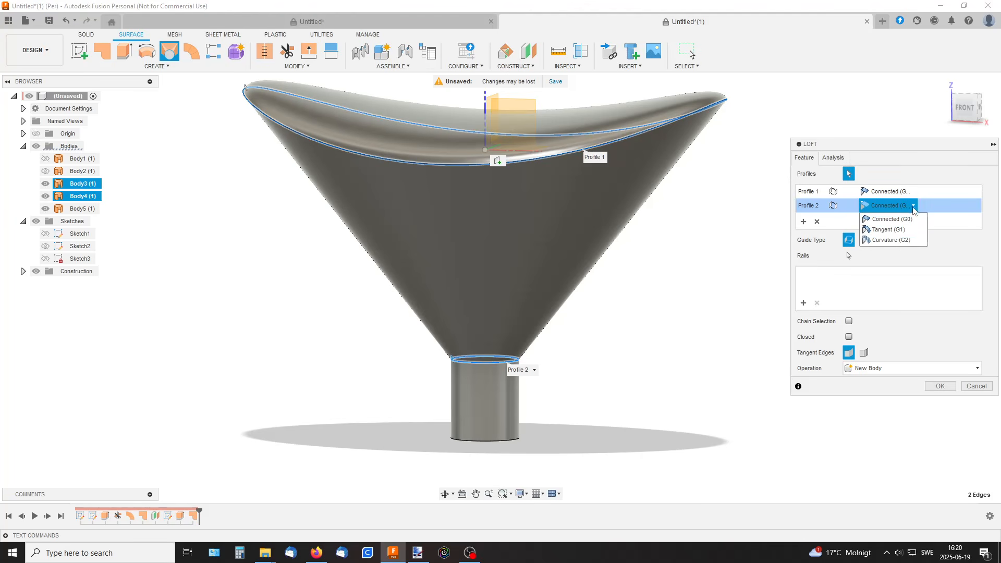
left_click(891, 240)
mouse_move(658, 231)
middle_mouse_down("shift")
mouse_move(667, 217)
mouse_move(650, 213)
mouse_move(661, 222)
middle_mouse_up("shift")
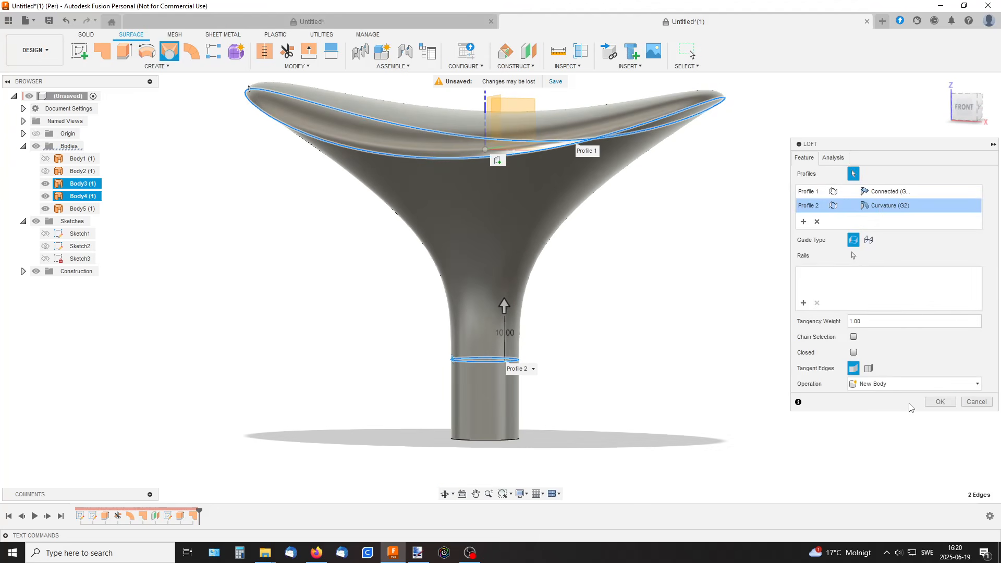
left_click(939, 402)
middle_click_drag(772, 323, 724, 279, "shift")
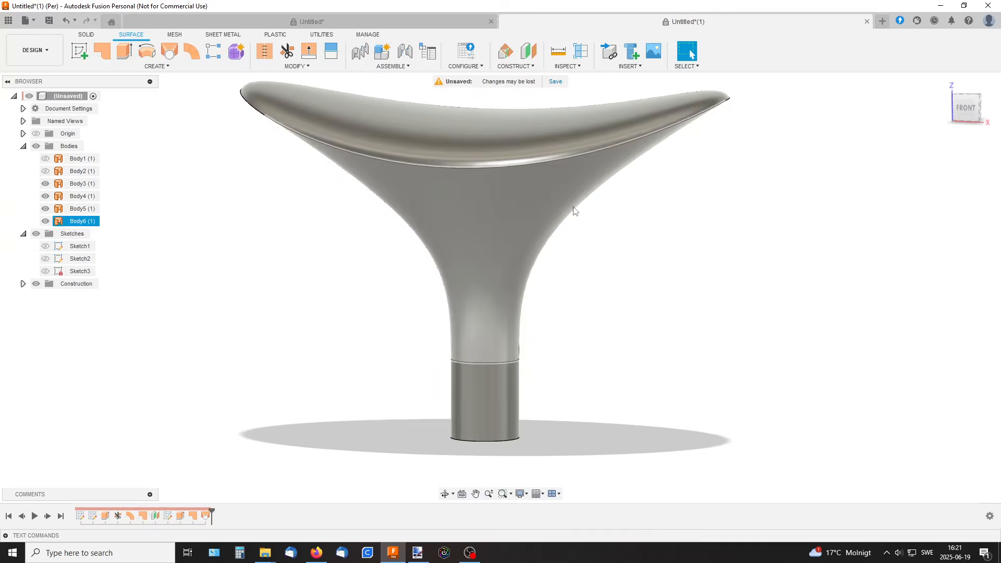
mouse_move(663, 248)
middle_mouse_down("shift")
mouse_move(656, 232)
mouse_move(620, 241)
mouse_move(668, 235)
middle_mouse_up("shift")
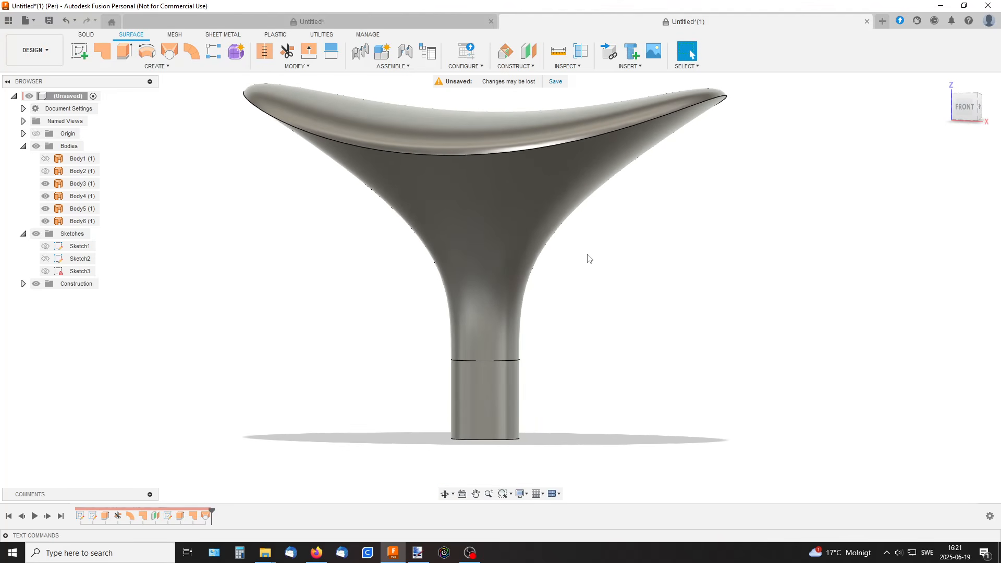
- Roll the history back before the loft and create a construction plane offset about 15.8 mm below the XY plane
middle_click_drag(628, 268, 438, 248, "shift")
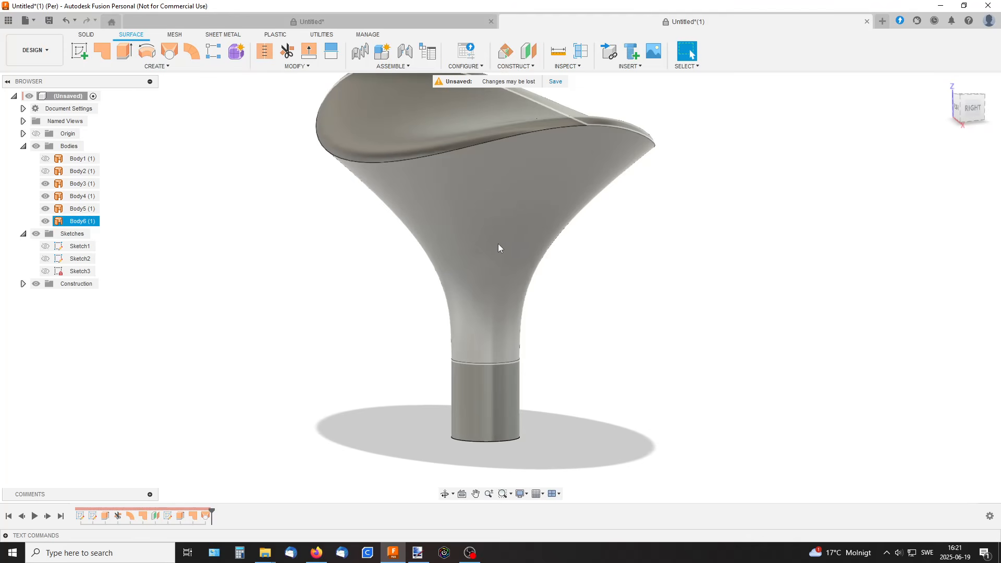
middle_click_drag(639, 246, 647, 250, "shift")
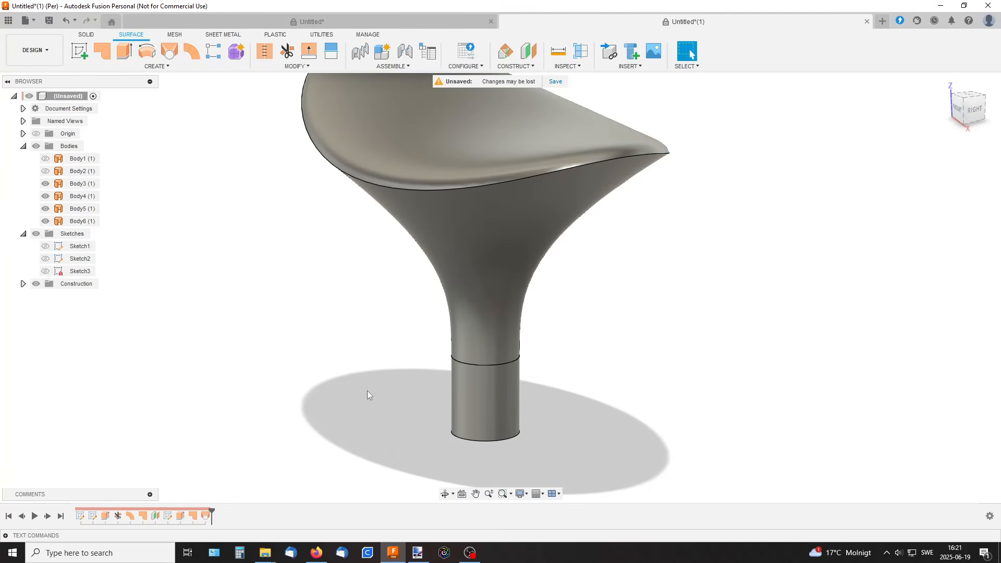
left_click_drag(212, 510, 199, 511)
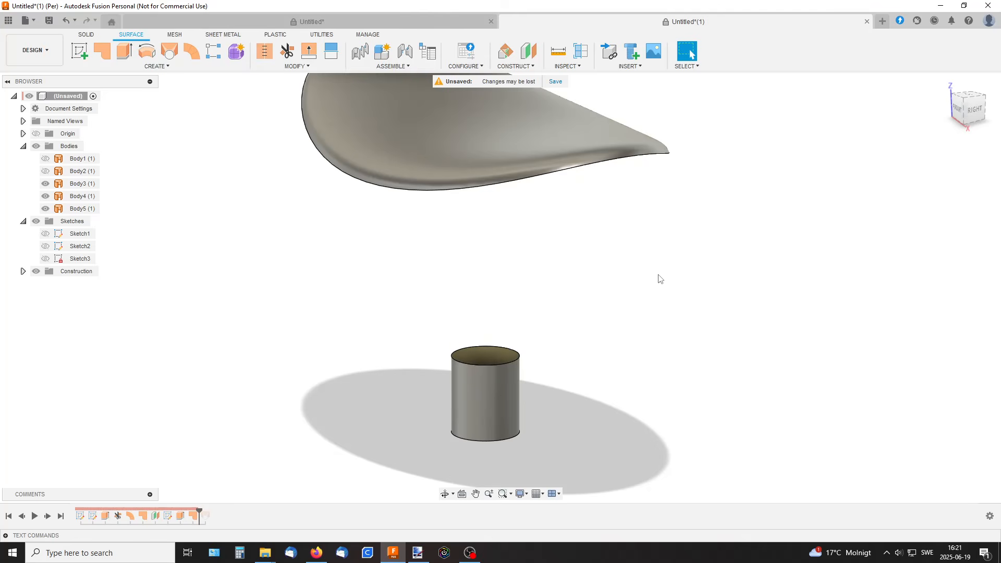
left_click(529, 52)
left_click(534, 153)
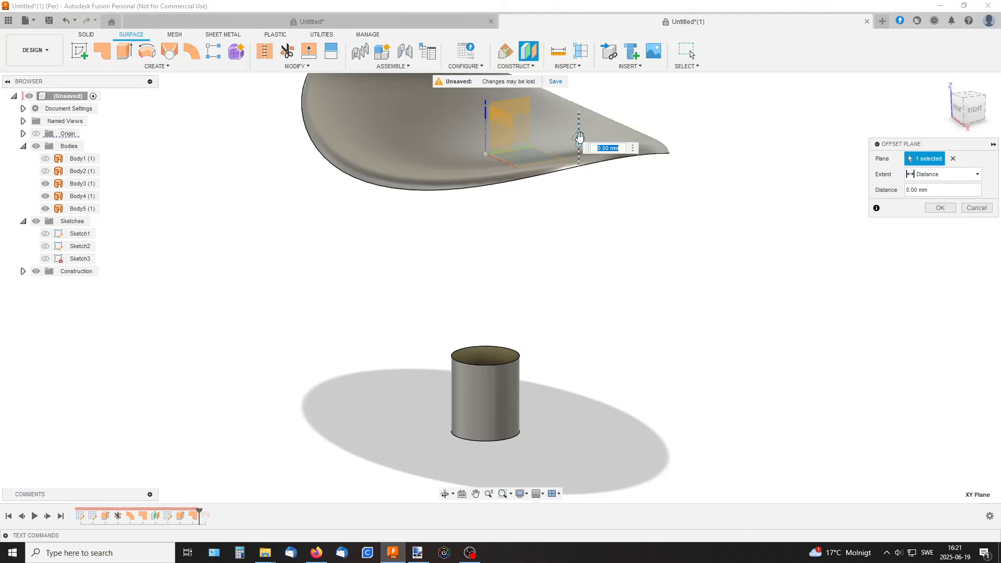
left_click_drag(579, 139, 580, 200)
middle_click_drag(648, 188, 520, 230, "shift")
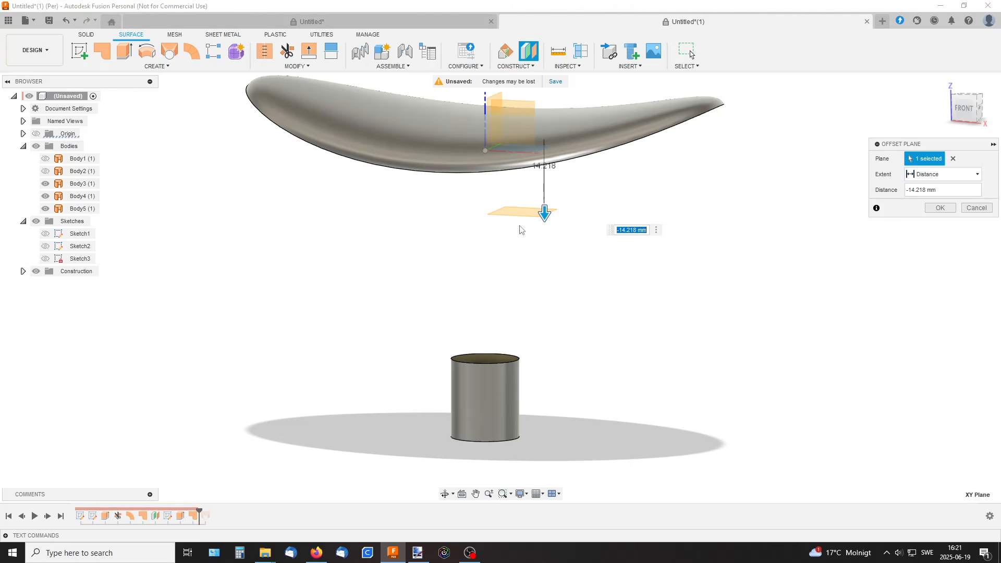
left_click_drag(545, 215, 547, 223)
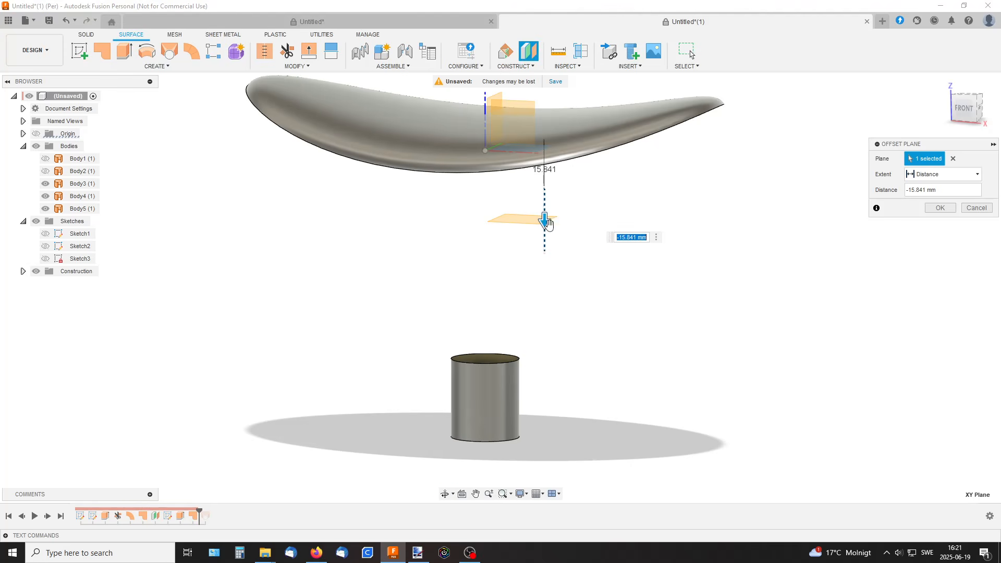
left_click(939, 208)
- Sketch a 30 mm diameter circle centred on the origin on the new offset plane and finish the sketch
left_click(79, 51)
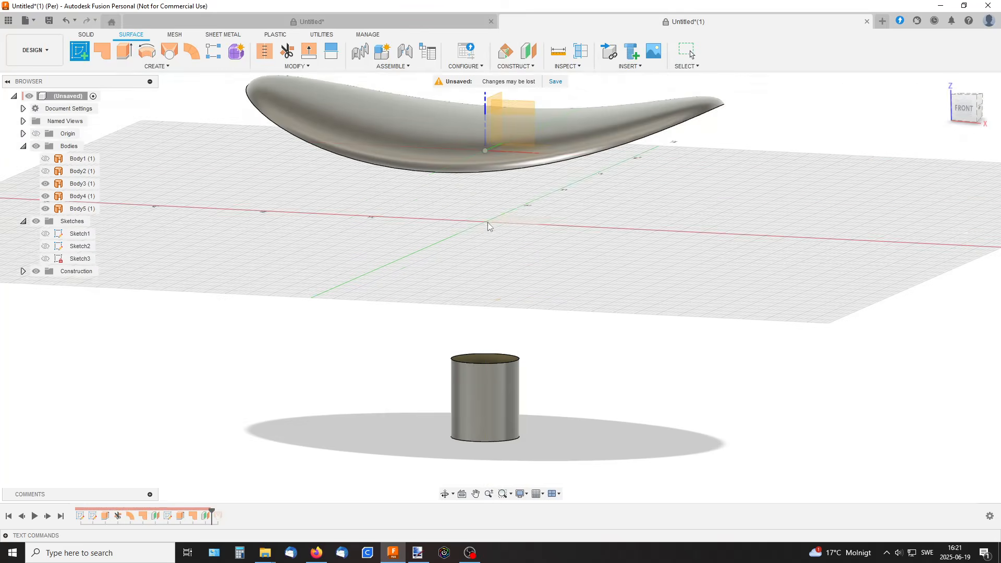
left_click(527, 221)
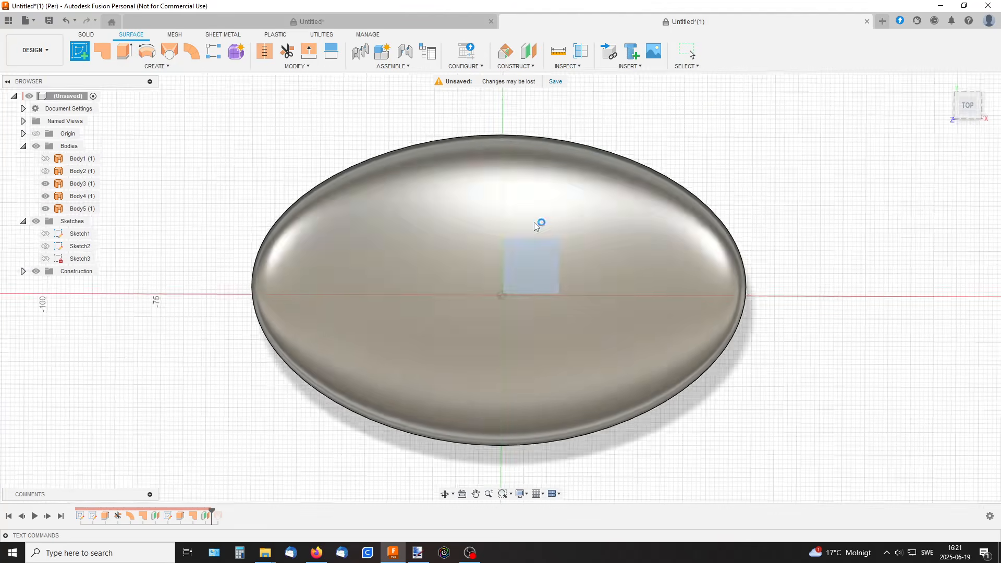
key("c")
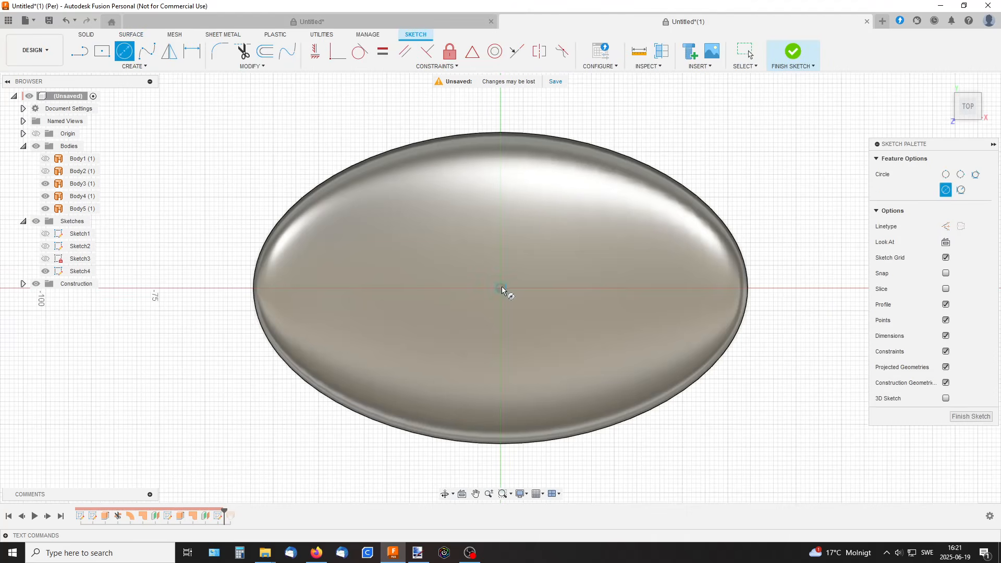
left_click(500, 287)
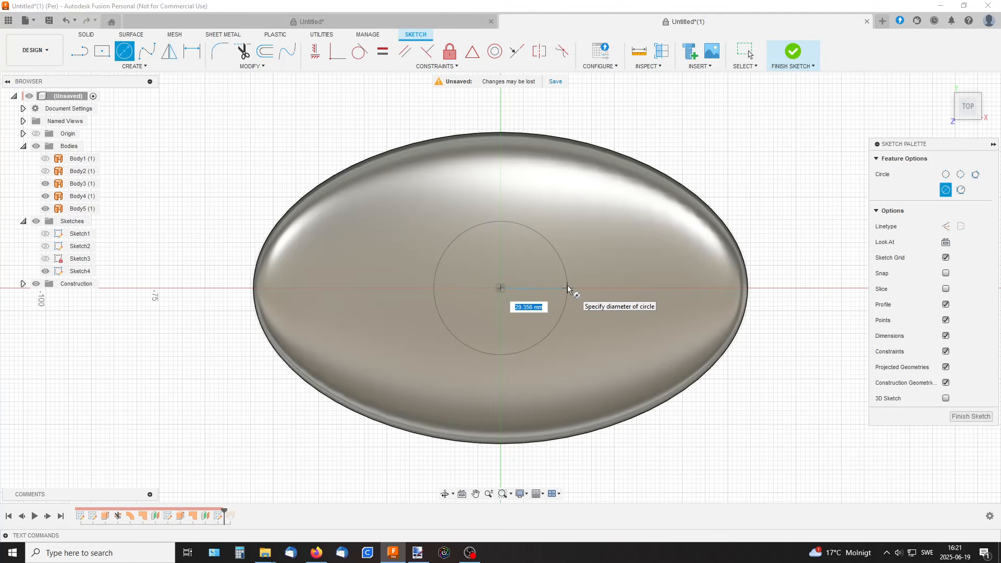
type("30")
key("Return")
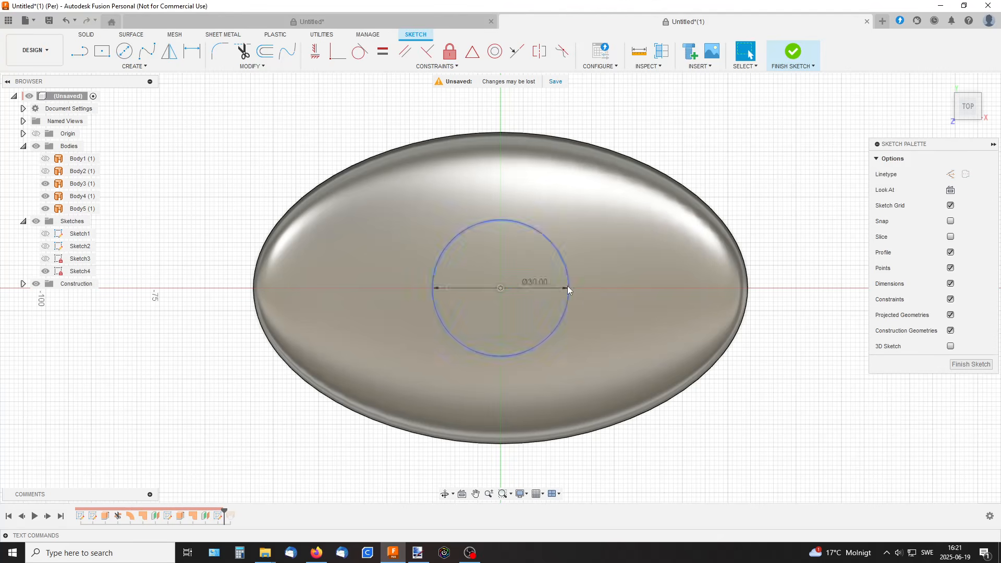
mouse_move(566, 285)
middle_mouse_down("shift")
mouse_move(796, 227)
mouse_move(793, 195)
middle_mouse_up("shift")
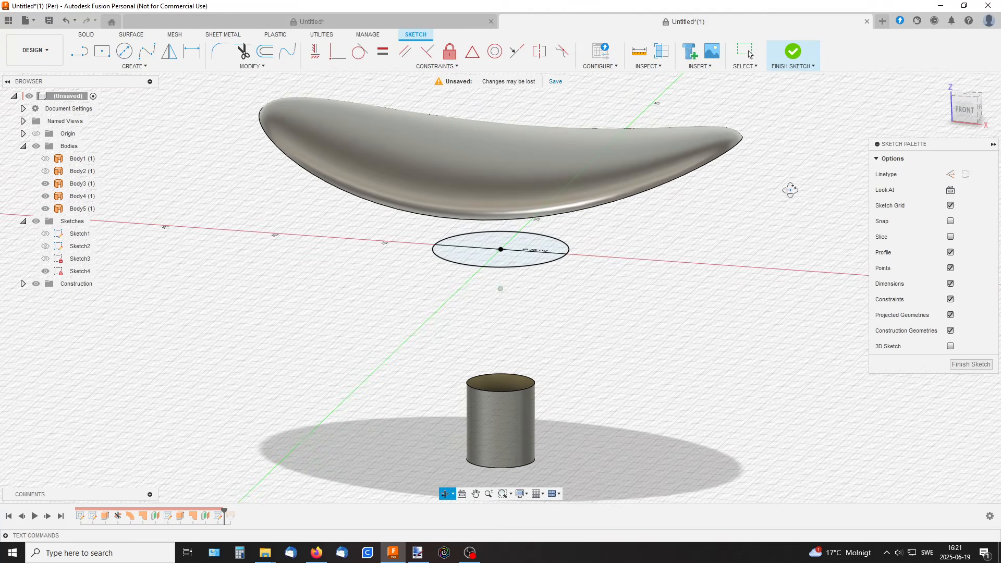
left_click(792, 51)
middle_click_drag(724, 231, 723, 212, "shift")
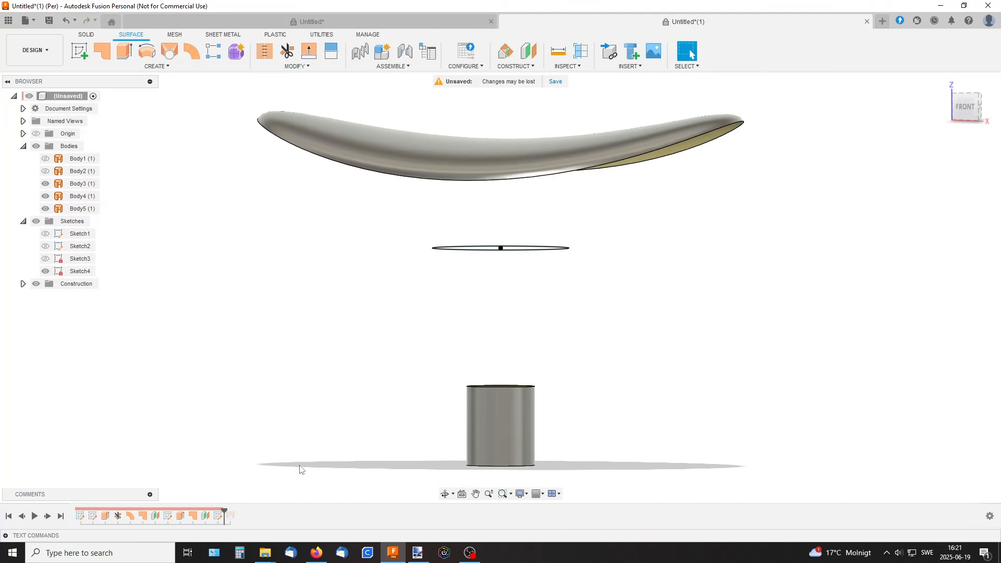
- Roll the history forward past the loft, reopen the loft for editing and remove its stem profile
left_click_drag(224, 511, 237, 512)
right_click(231, 513)
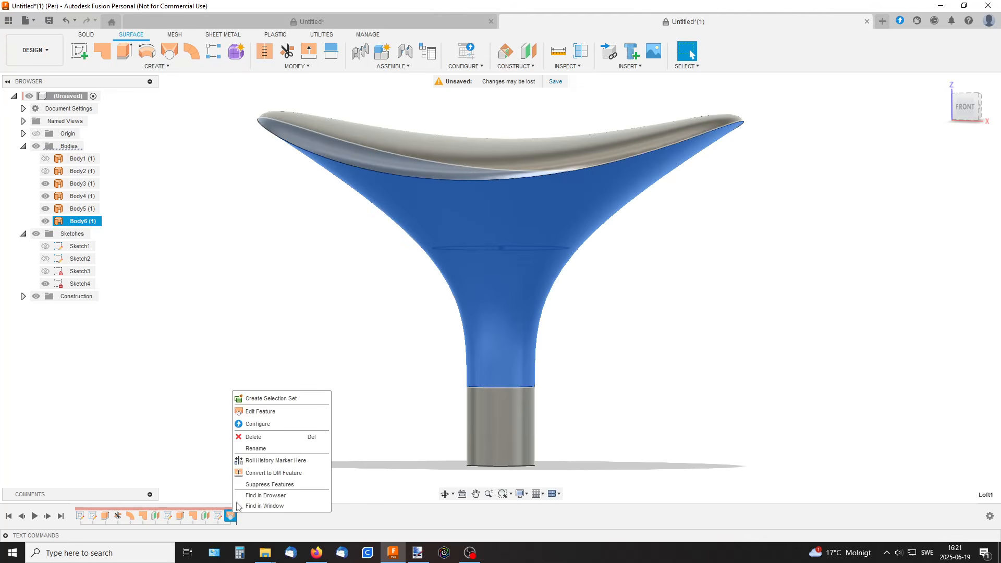
left_click(260, 411)
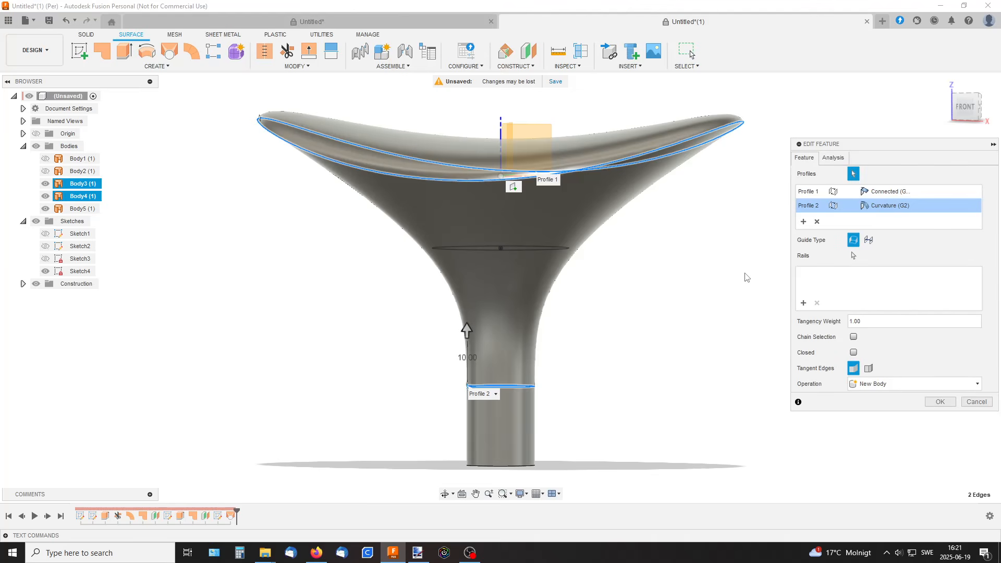
left_click(817, 221)
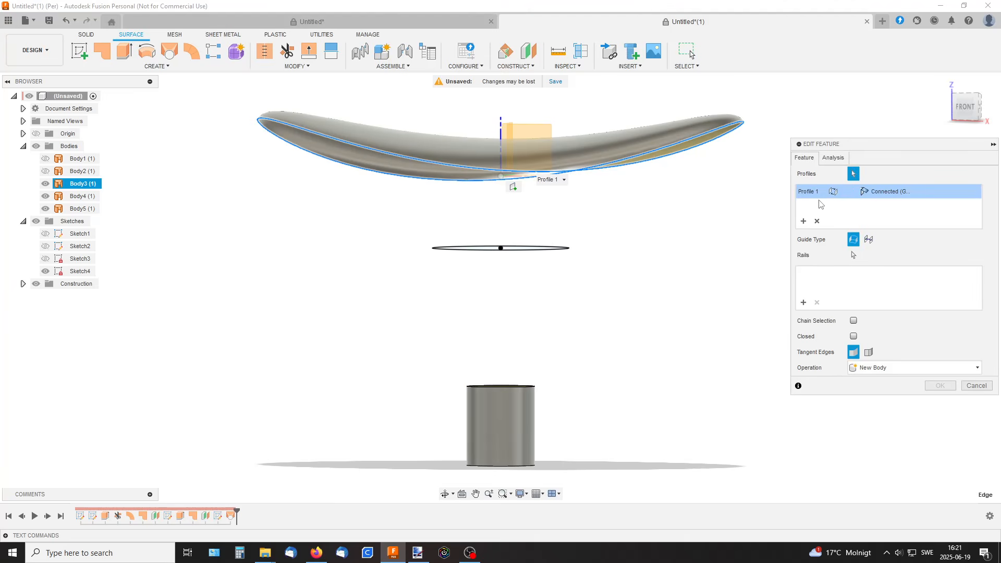
- Add the 30 mm circle and the stem's upper edge as the loft's second and third profiles
middle_click_drag(669, 231, 667, 240, "shift")
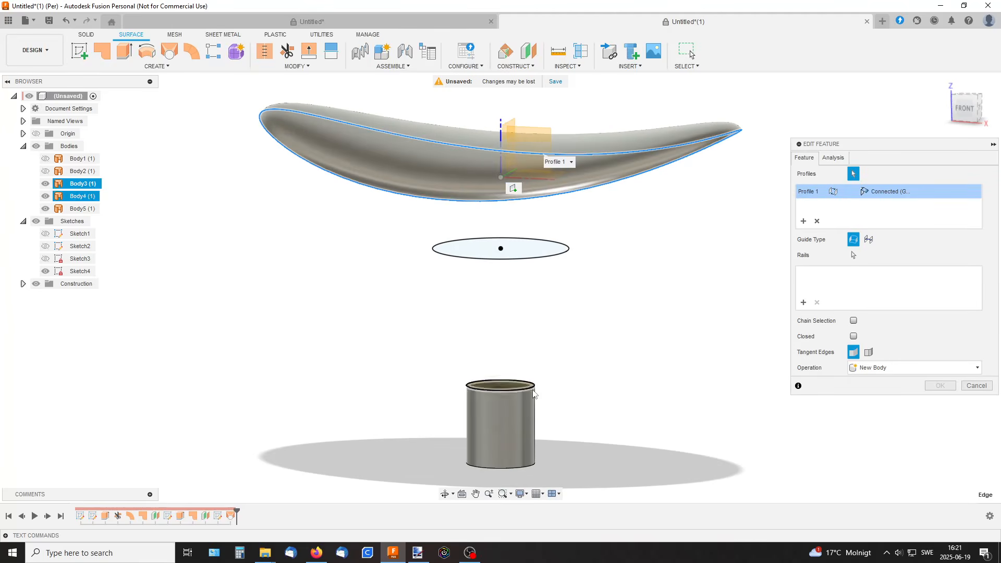
left_click(535, 258)
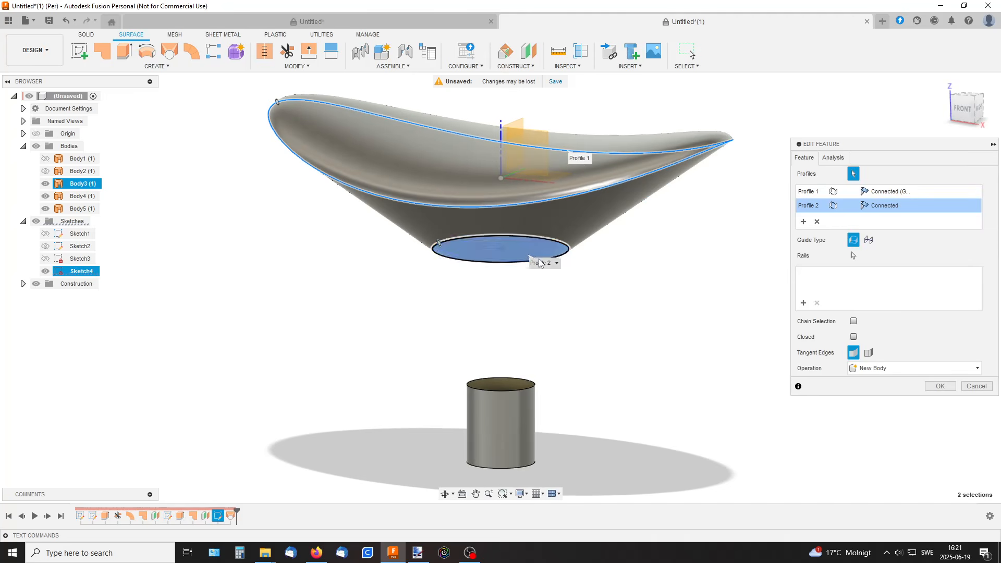
middle_click_drag(635, 326, 630, 284)
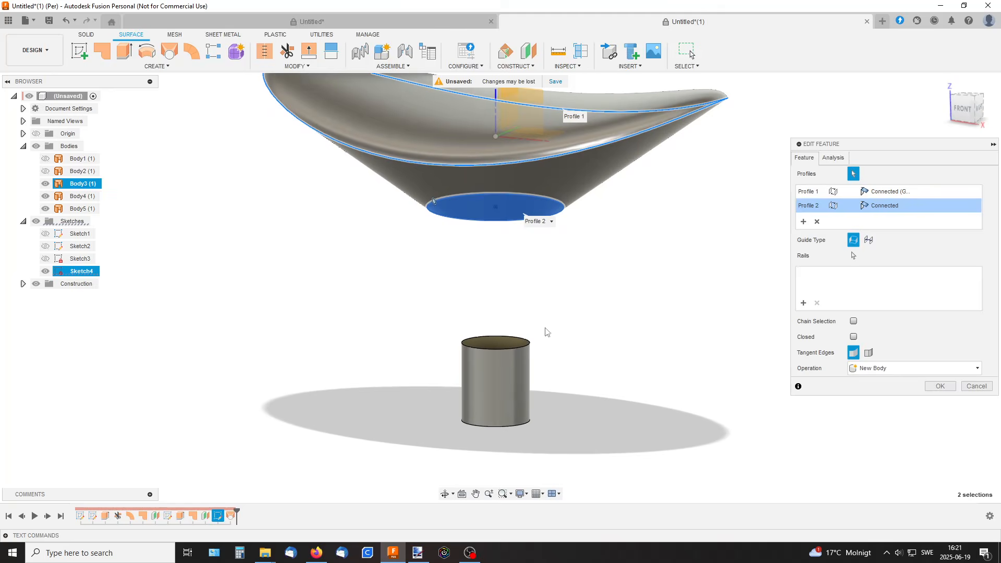
left_click(525, 341)
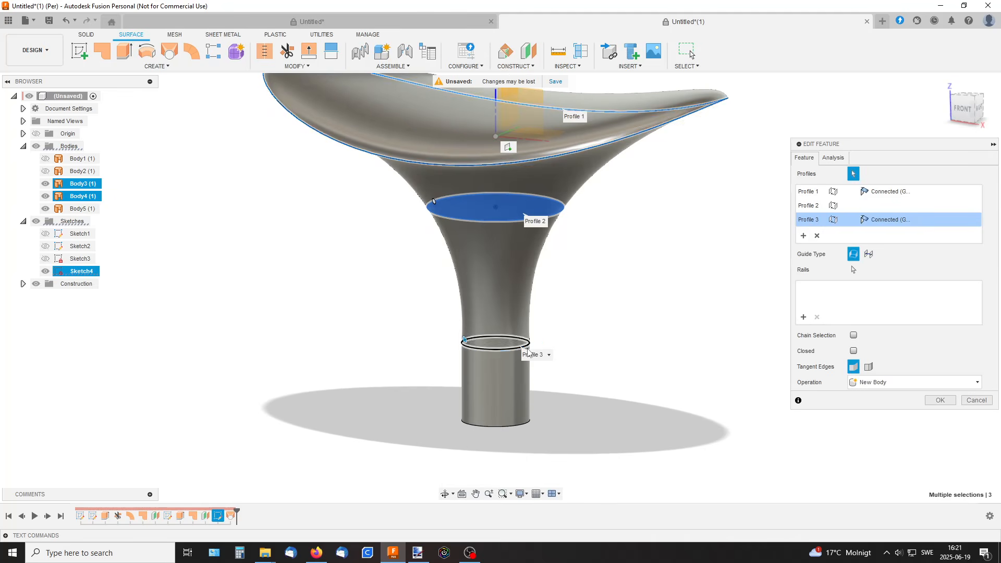
- Apply Curvature (G2) continuity at the loft's stem profile and accept the edited loft
middle_click_drag(619, 279, 569, 224, "shift")
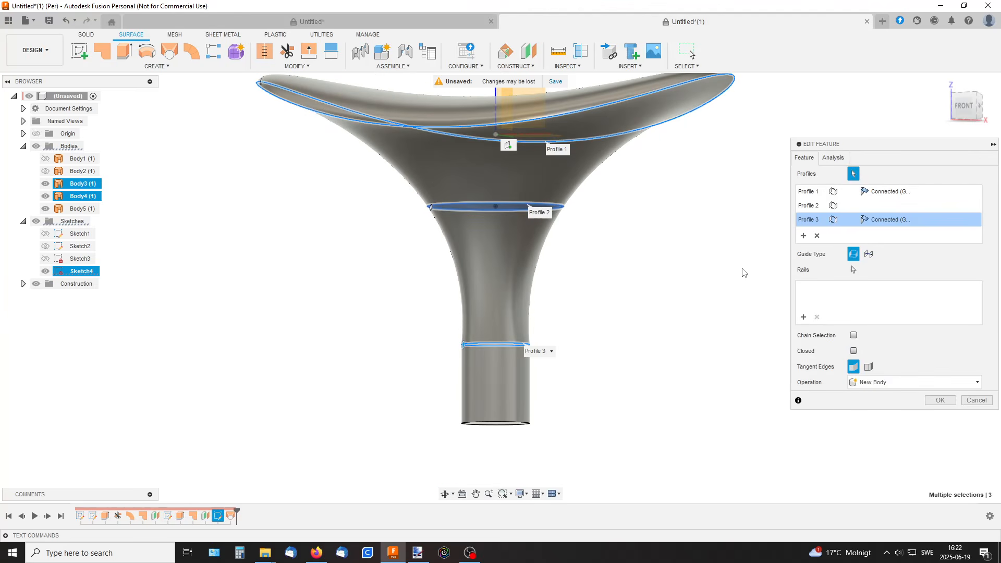
left_click(903, 222)
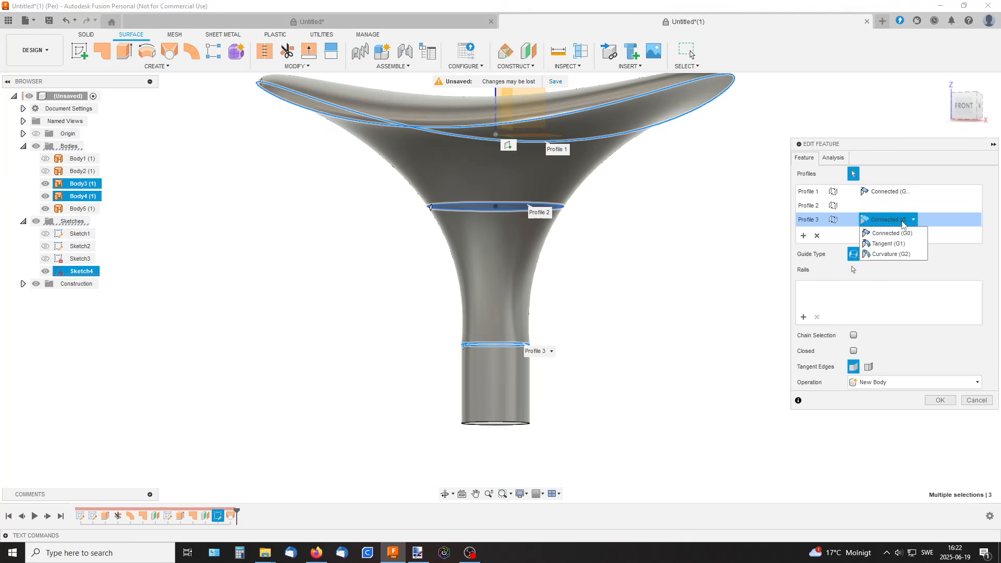
left_click(891, 255)
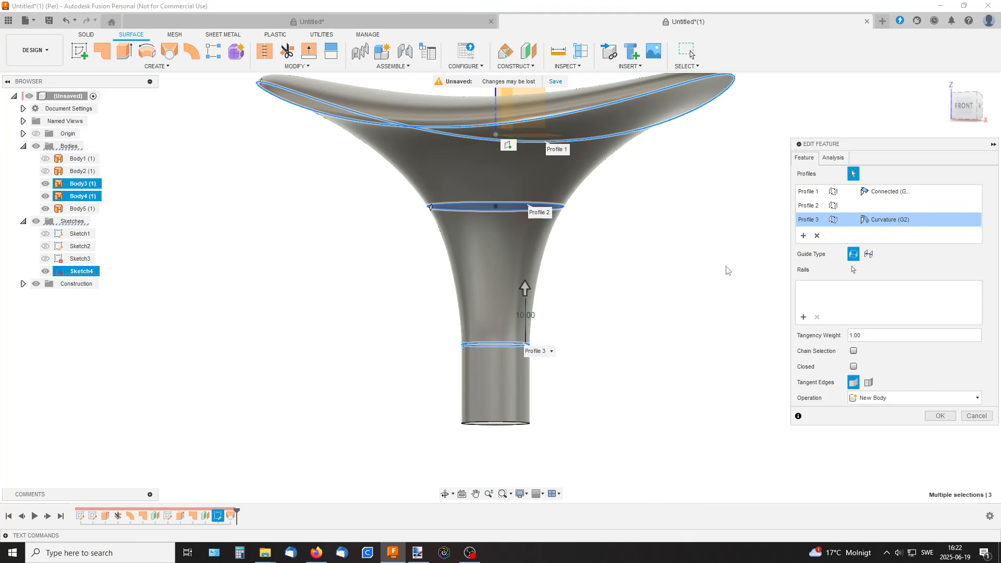
left_click(940, 415)
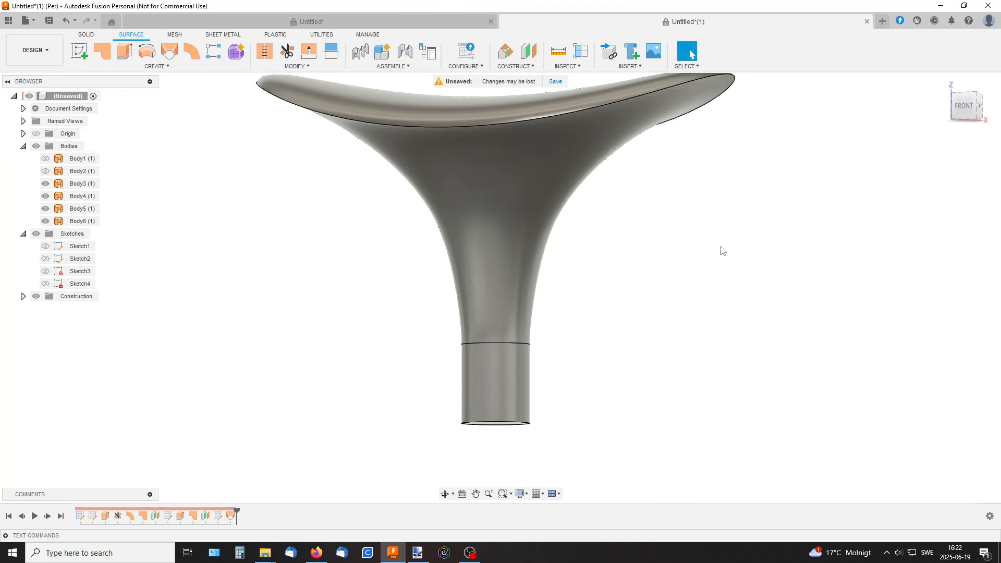
- Examine the reshaped loft between seat and stem from the front and from slightly rotated angles
middle_click_drag(721, 251, 750, 245, "shift")
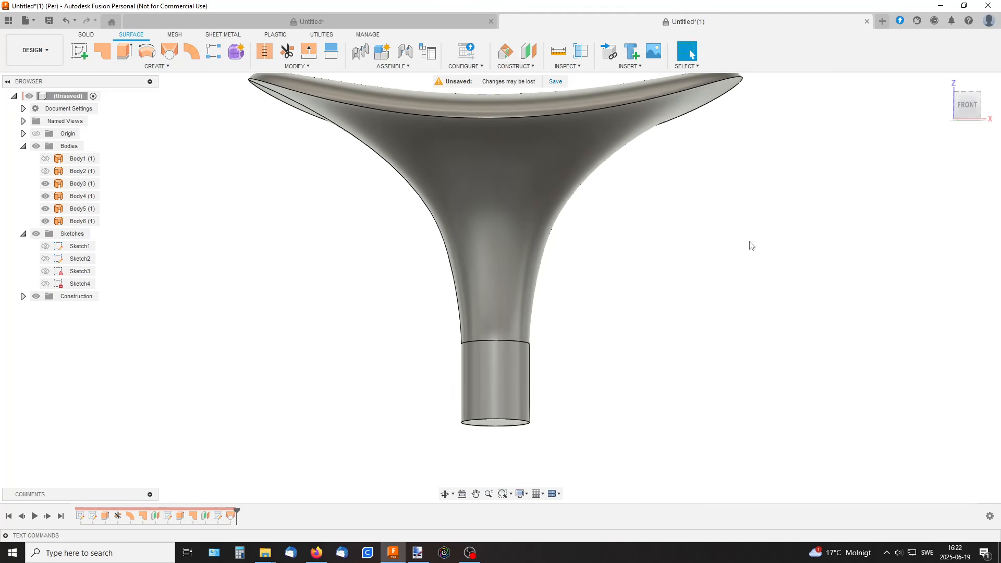
middle_click_drag(803, 139, 744, 211)
scroll(778, 228, "up", 3)
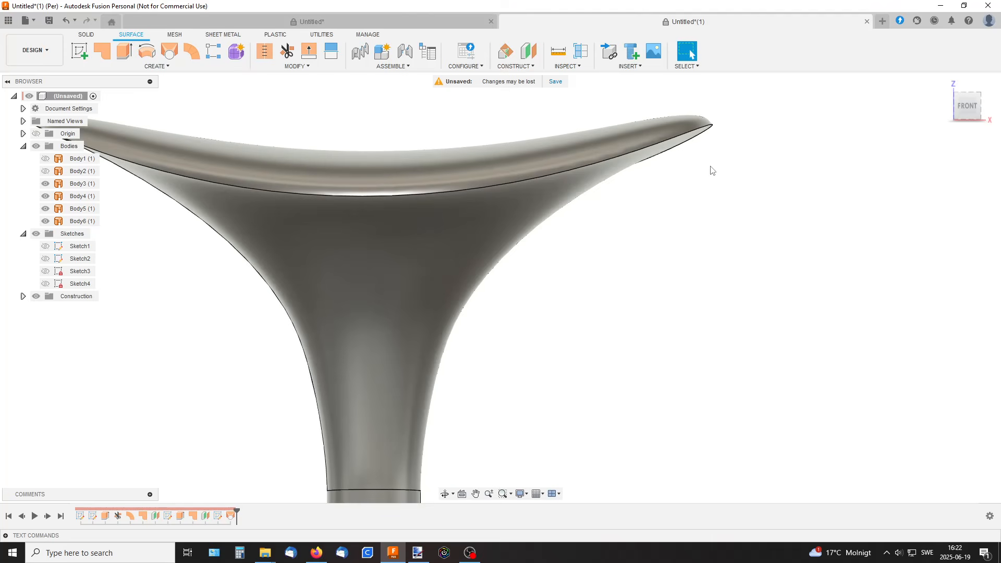
middle_click_drag(696, 161, 750, 235, "shift")
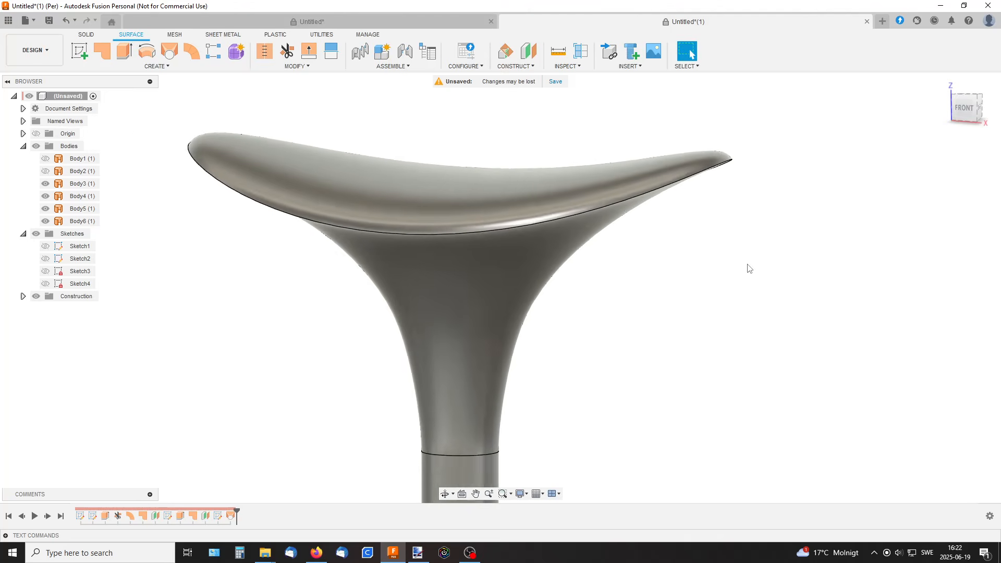
middle_click_drag(749, 268, 753, 242, "shift")
left_click(965, 108)
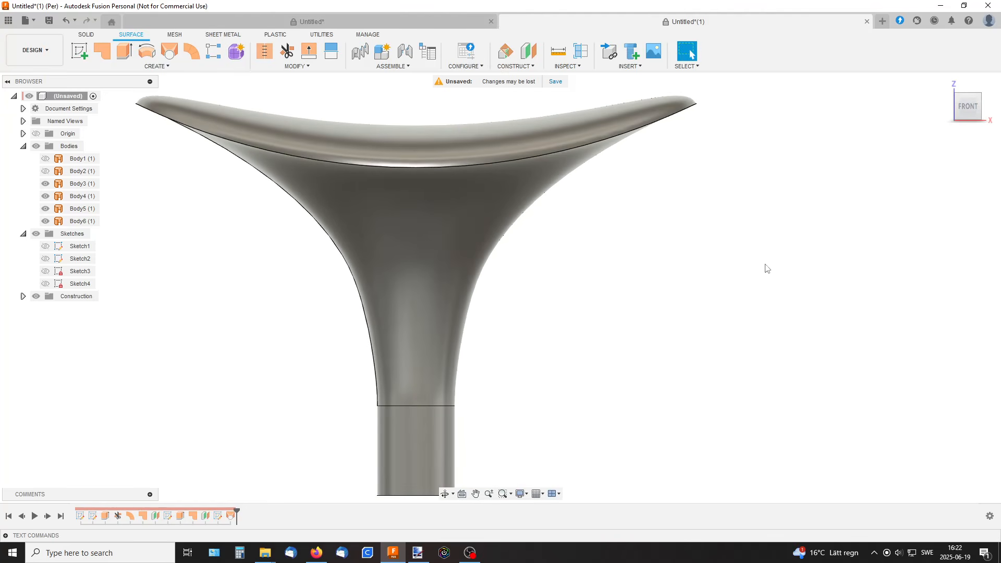
middle_click_drag(767, 269, 726, 255, "shift")
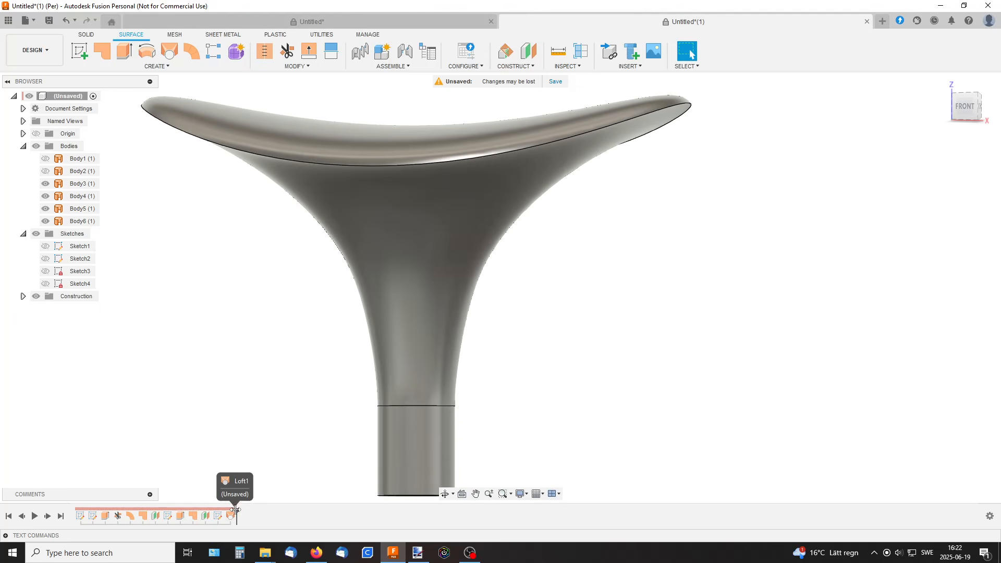
- Roll the history back before the loft and start a new sketch on the front (XZ) origin plane
left_click_drag(233, 514, 223, 510)
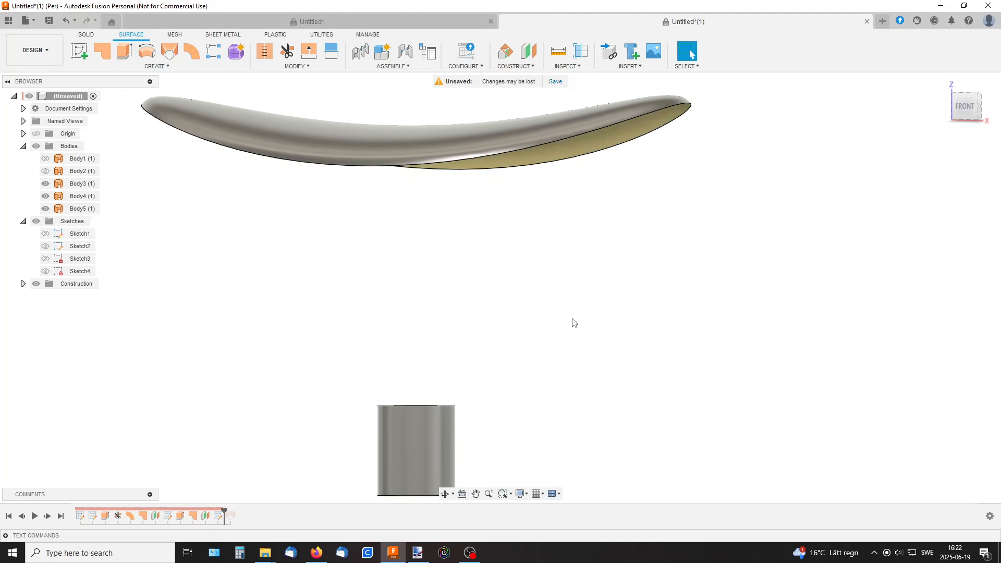
mouse_move(573, 322)
middle_mouse_down()
mouse_move(623, 268)
mouse_move(652, 268)
mouse_move(650, 289)
middle_mouse_up()
left_click(79, 54)
scroll(595, 266, "down", 3)
middle_click_drag(651, 290, 671, 282, "shift")
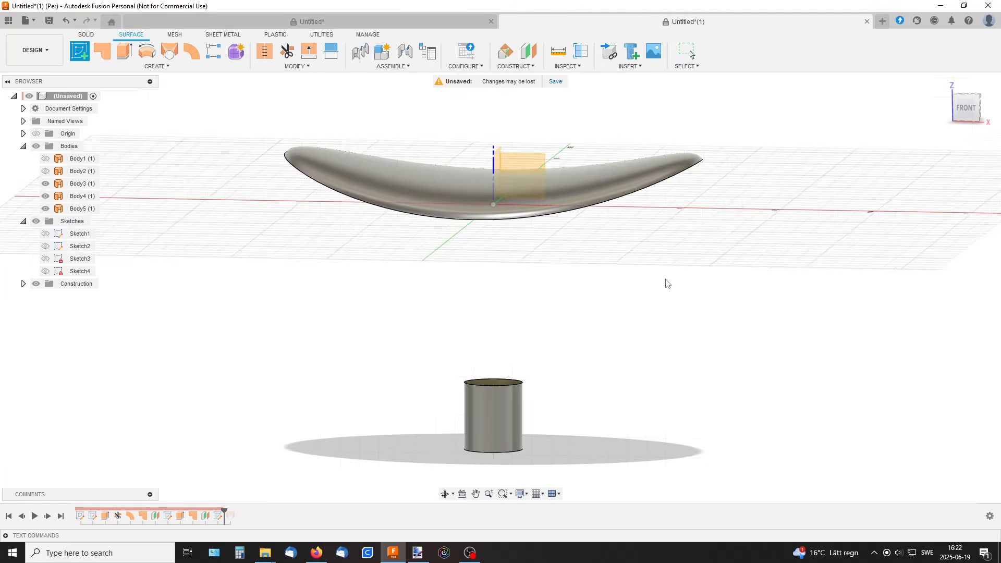
left_click(540, 176)
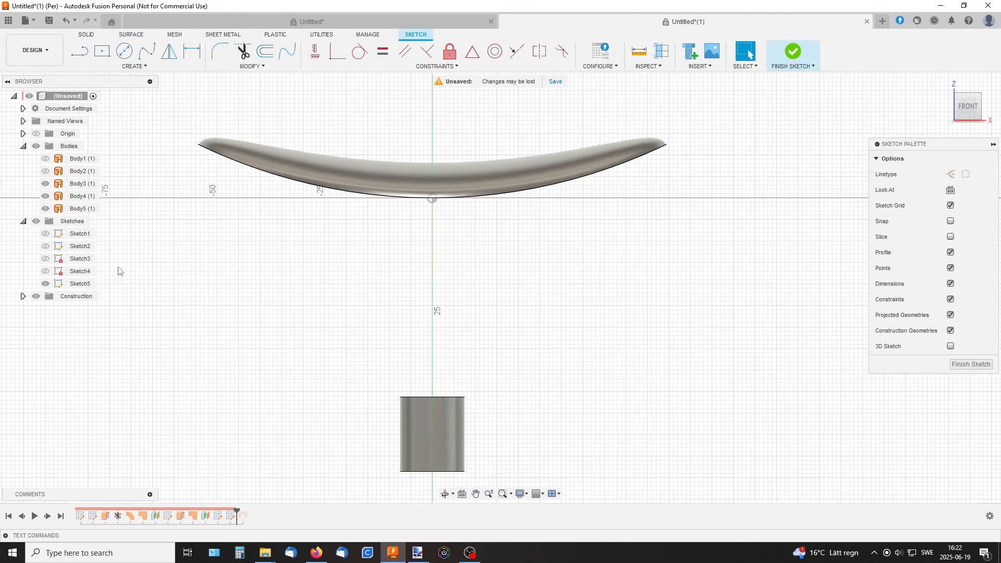
- Show the sketch with the 30 mm circle as a reference for the new front-plane sketch
left_click(46, 272)
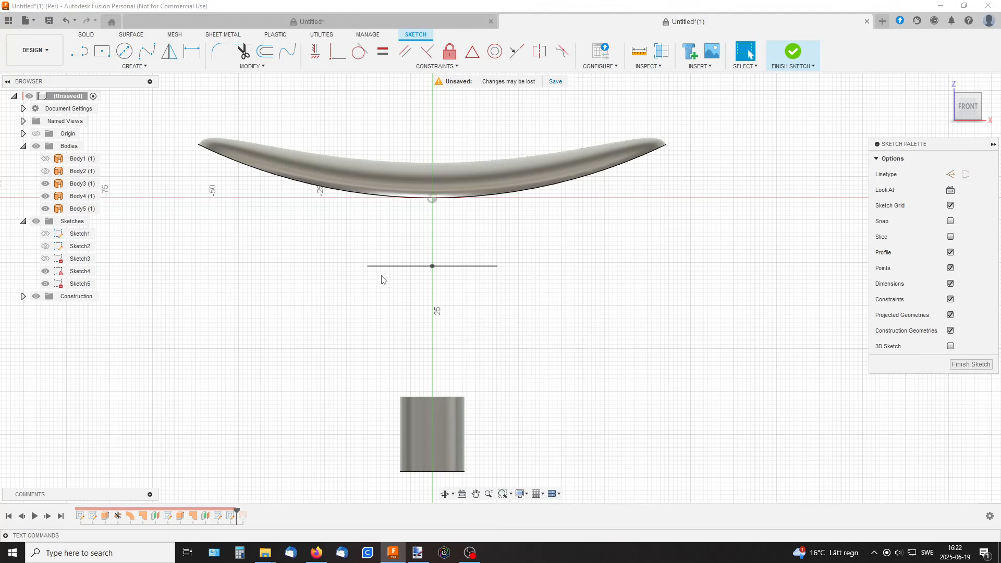
mouse_move(599, 270)
middle_mouse_down("shift")
mouse_move(586, 283)
mouse_move(608, 257)
mouse_move(611, 265)
middle_mouse_up("shift")
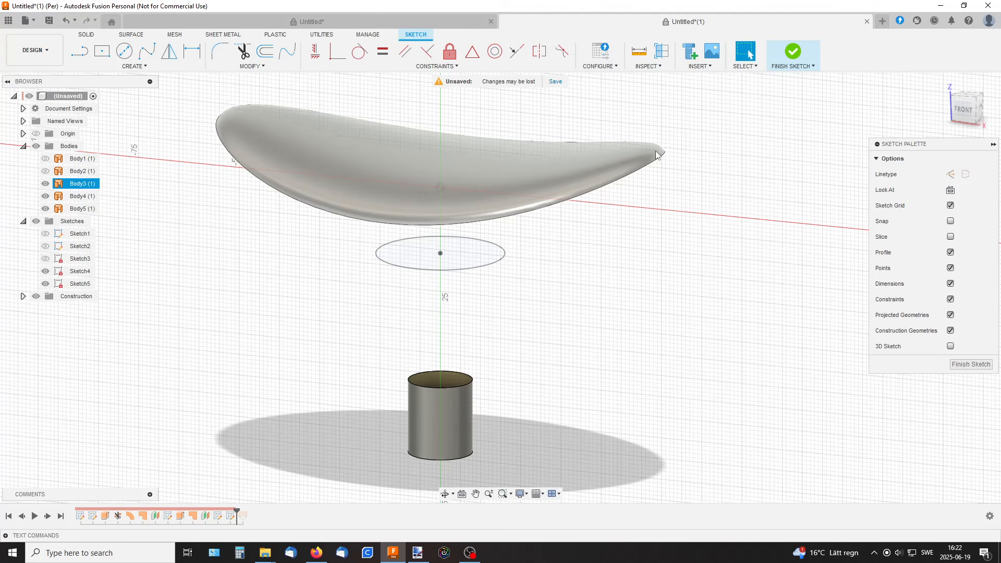
middle_click_drag(656, 155, 652, 189, "shift")
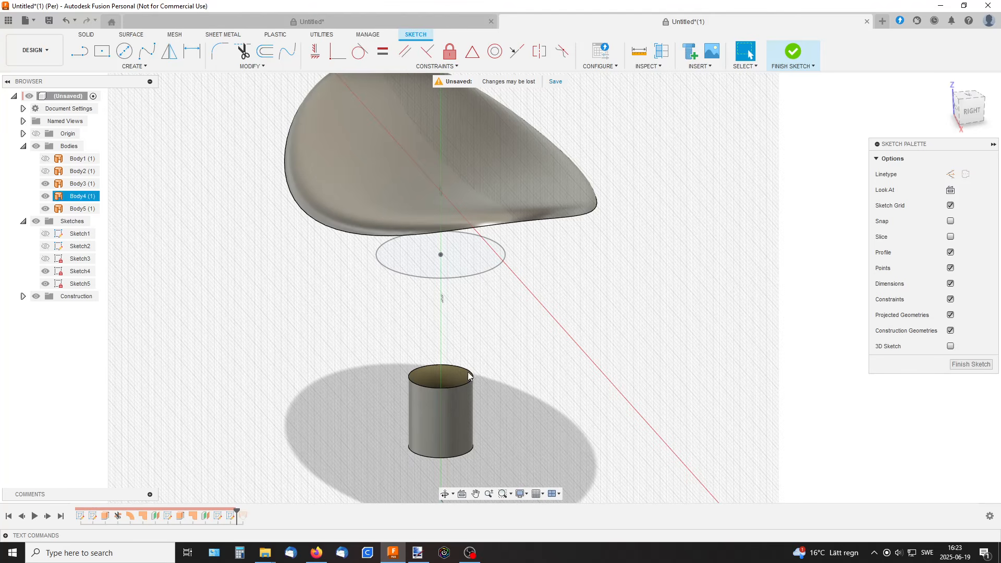
- Project the intersections of the seat and stem surface bodies with the front sketch plane using Intersect and the body selection filter
middle_click_drag(516, 306, 621, 280, "shift")
left_click(135, 67)
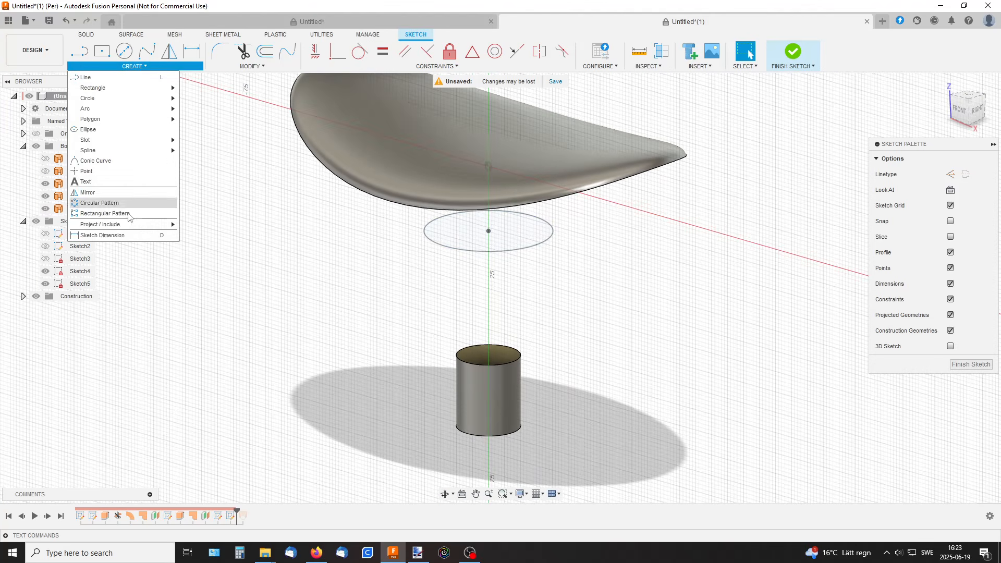
mouse_move(124, 223)
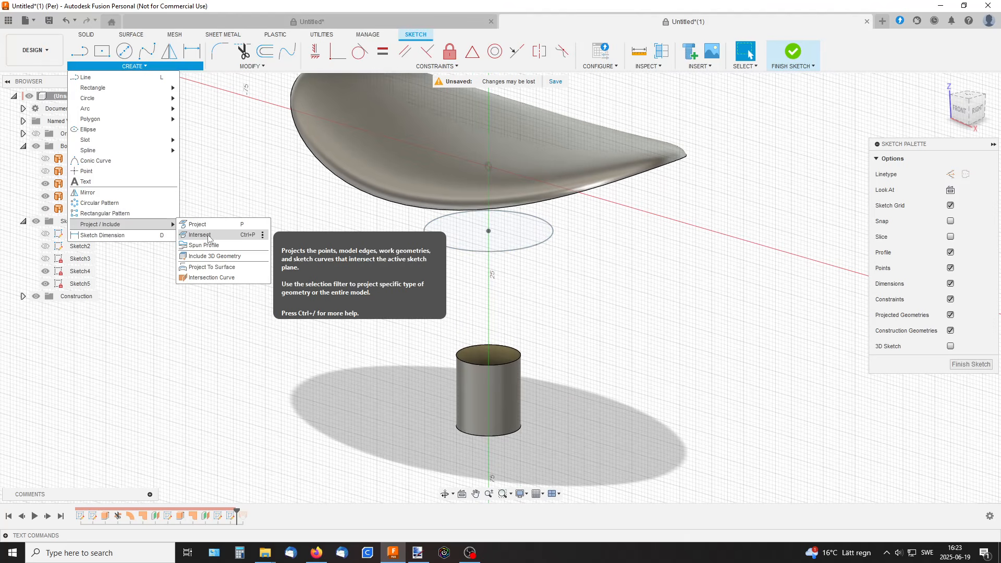
left_click(199, 235)
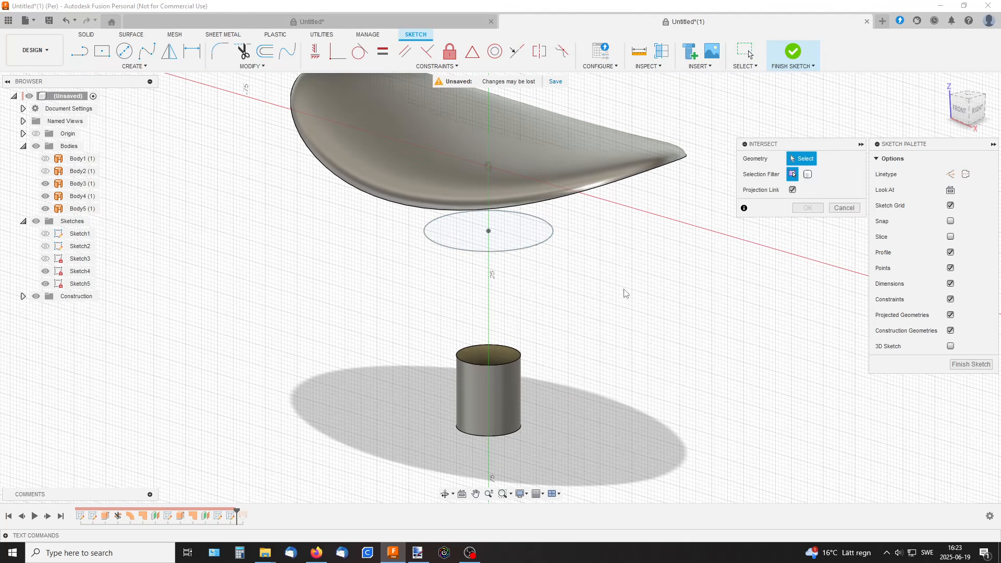
left_click(807, 173)
left_click(631, 158)
left_click(542, 375)
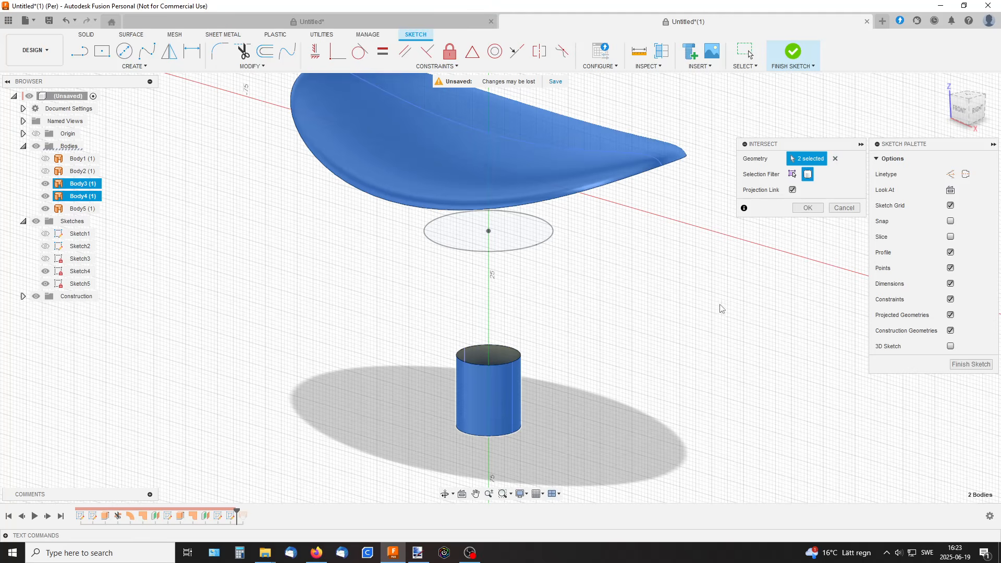
left_click(793, 208)
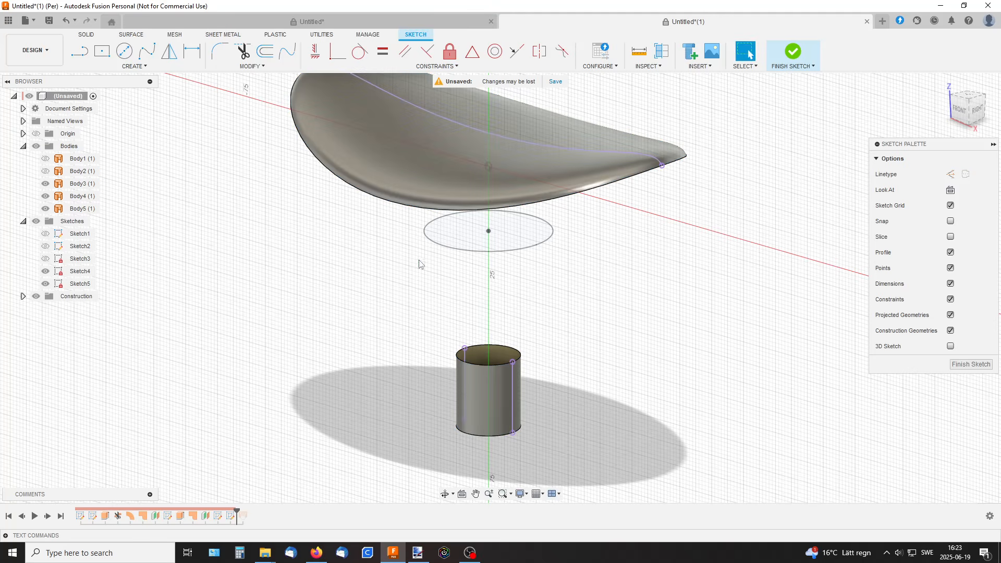
- Intersect the 30 mm circle with the sketch plane using the specified-entities filter to get reference points on the circle
right_click(662, 301)
left_click(671, 271)
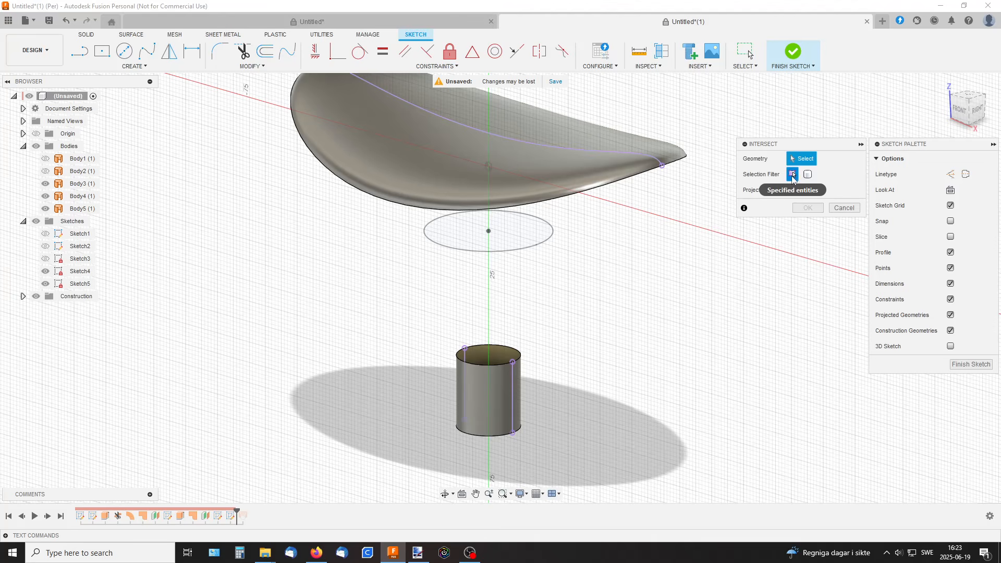
left_click(540, 249)
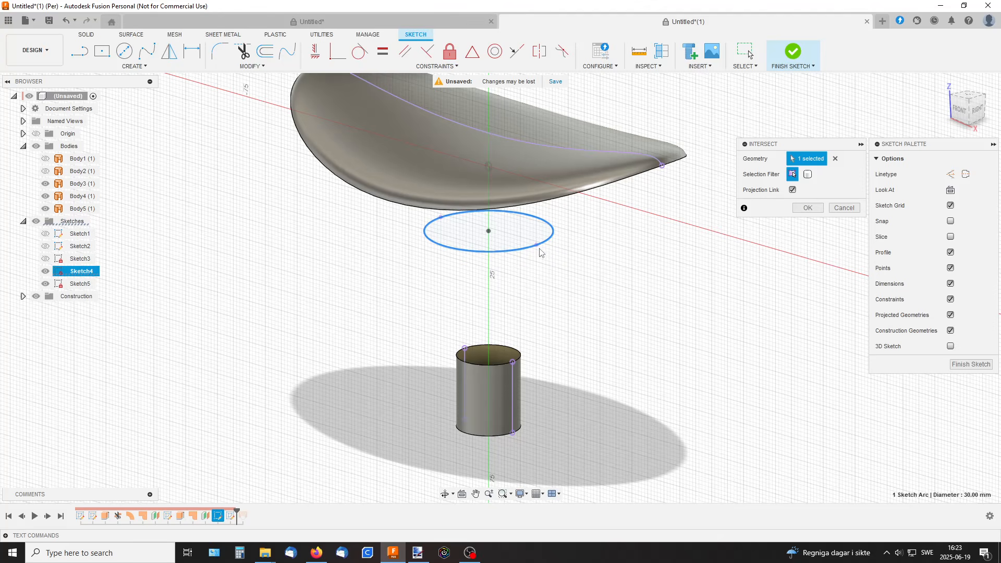
left_click(806, 209)
middle_click_drag(740, 238, 668, 244, "shift")
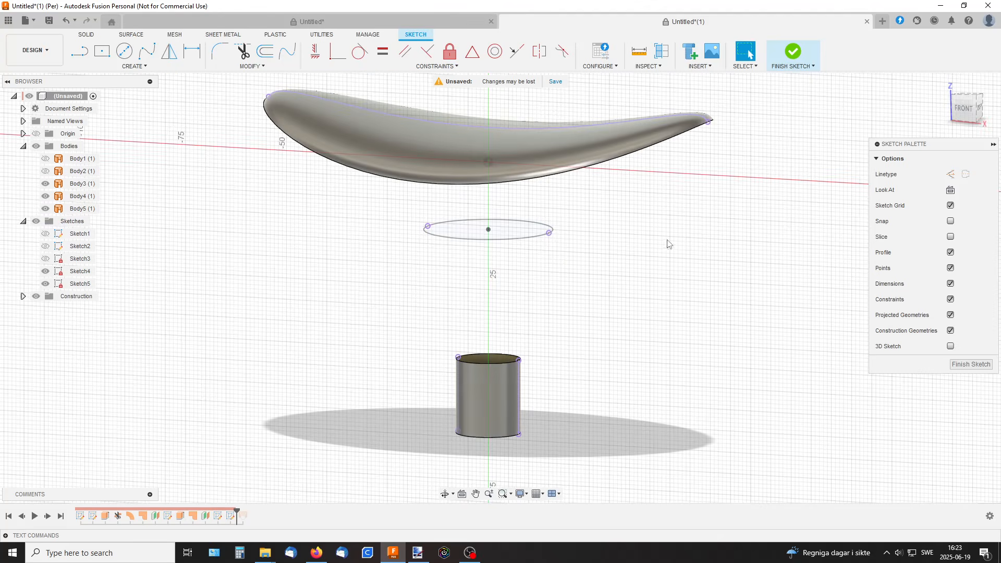
- Draw a fit point spline from the seat's +X tip through the circle's intersection point to the stem's upper edge on the same side
left_click(153, 56)
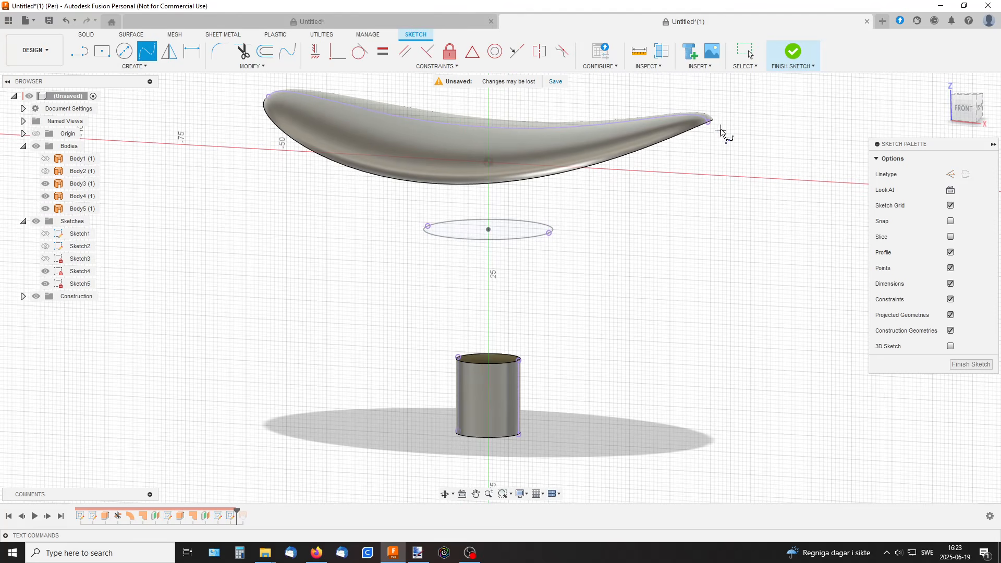
left_click(708, 121)
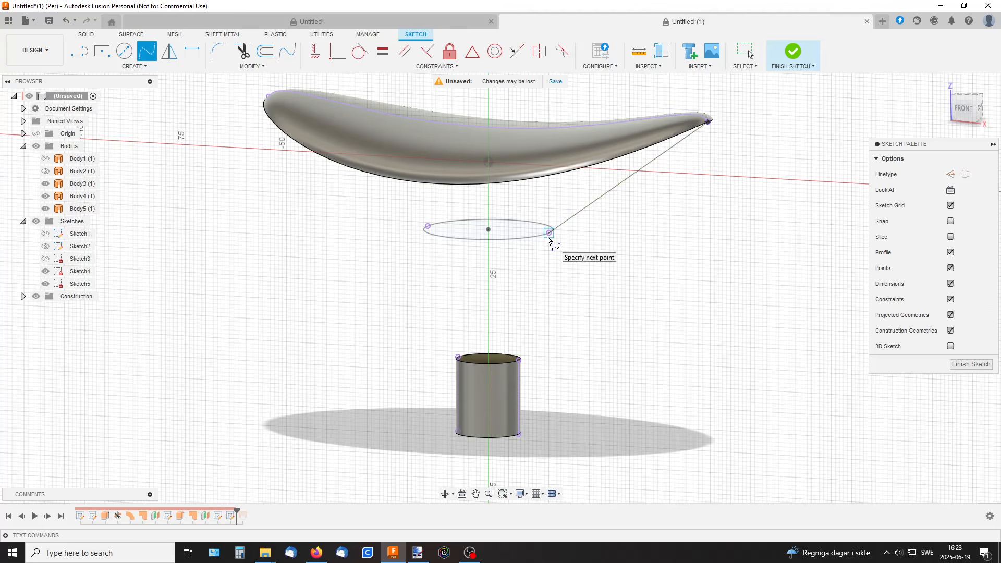
left_click(549, 232)
left_click(519, 359)
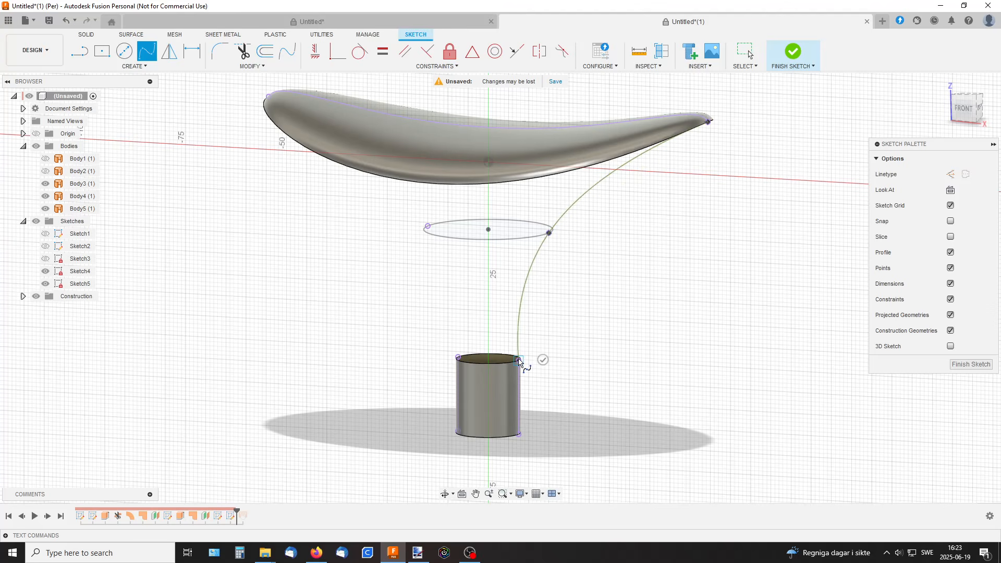
key("Return")
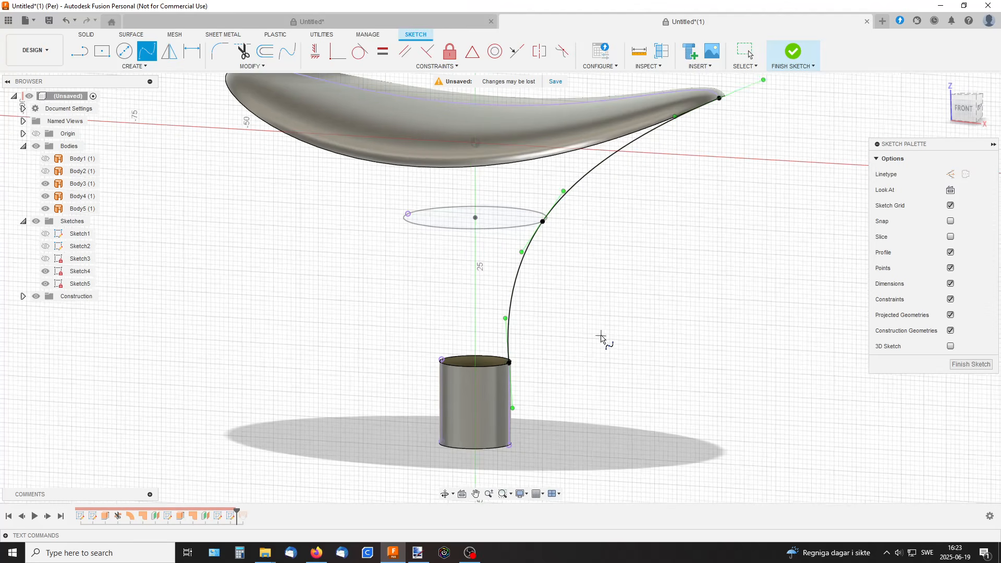
scroll(584, 326, "up", 2)
middle_click_drag(613, 288, 636, 258)
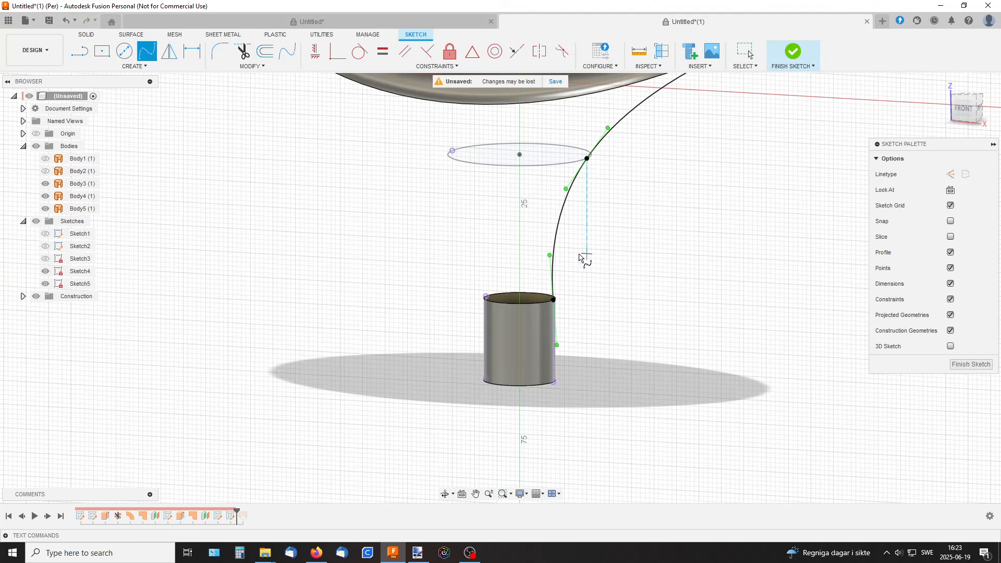
- Apply a Curvature constraint between the spline and the stem's projected vertical edge
left_click(560, 52)
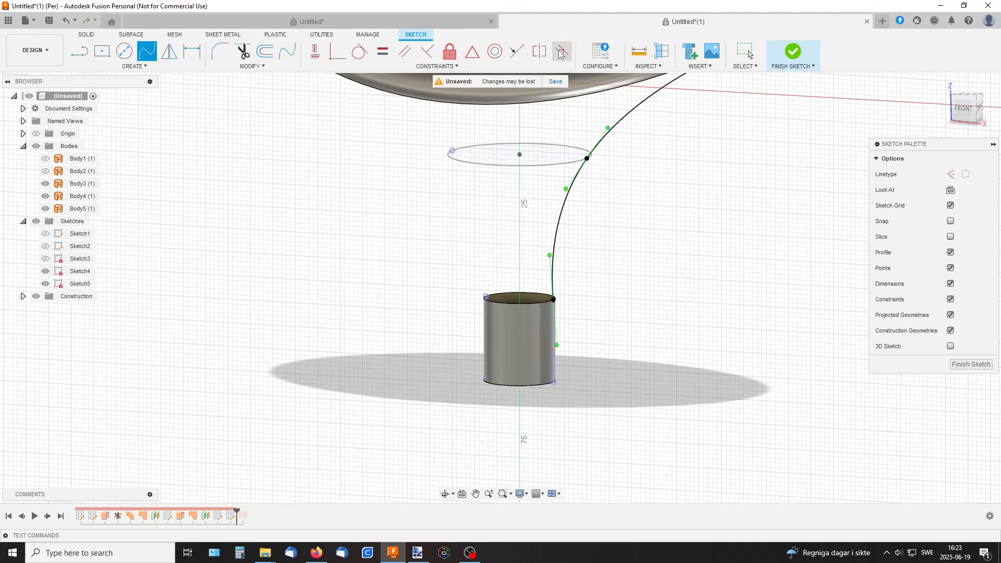
left_click(560, 219)
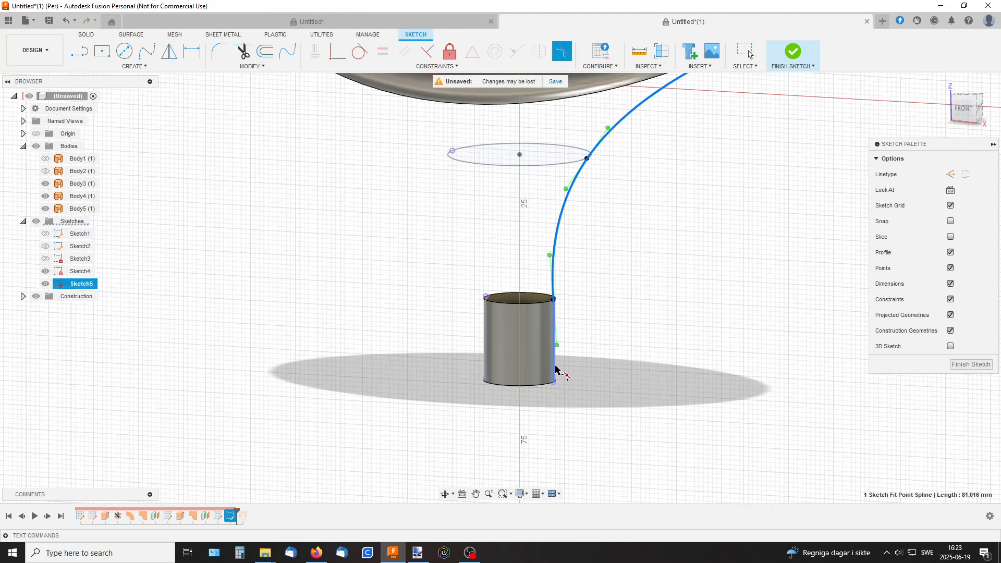
scroll(555, 370, "up", 5)
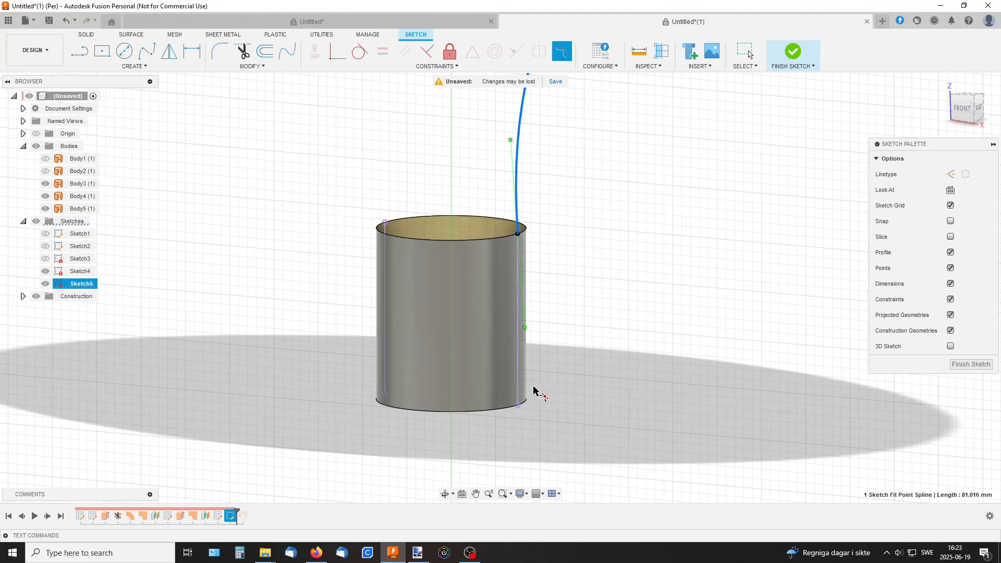
left_click(520, 395)
scroll(619, 236, "down", 2)
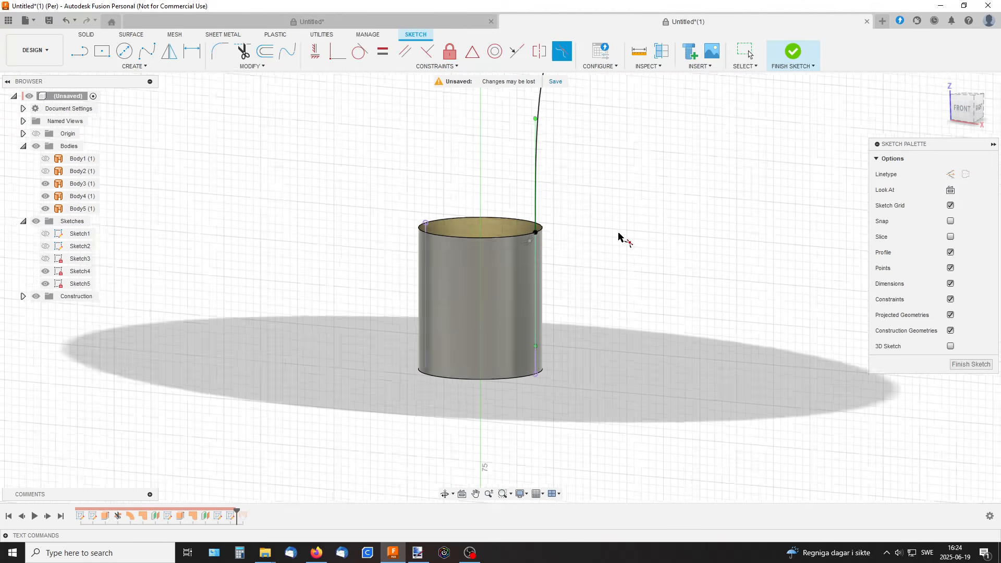
scroll(619, 236, "down", 2)
middle_click_drag(664, 172, 661, 290)
scroll(710, 219, "down", 3)
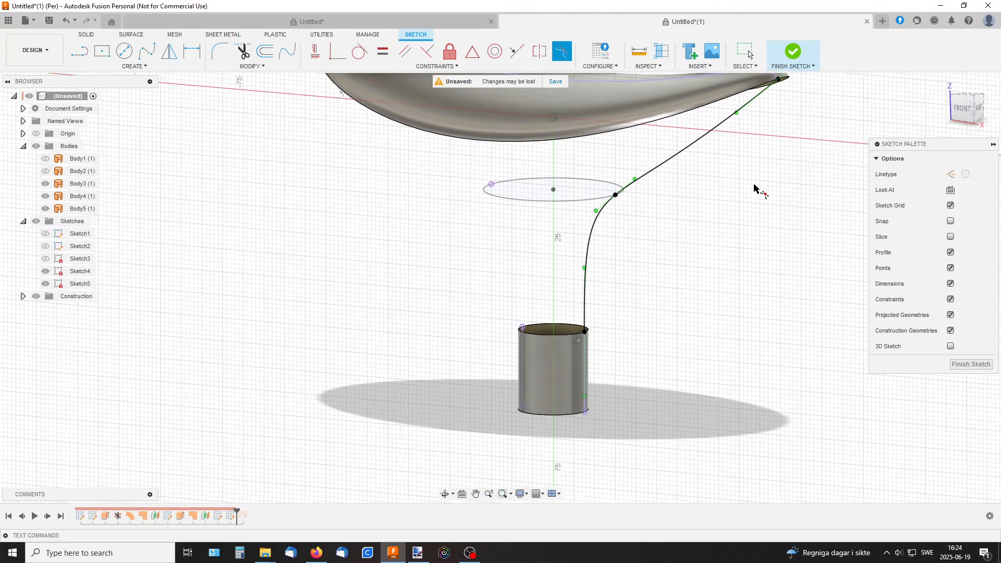
middle_click_drag(754, 188, 695, 268)
scroll(706, 252, "up", 1)
scroll(704, 250, "up", 1)
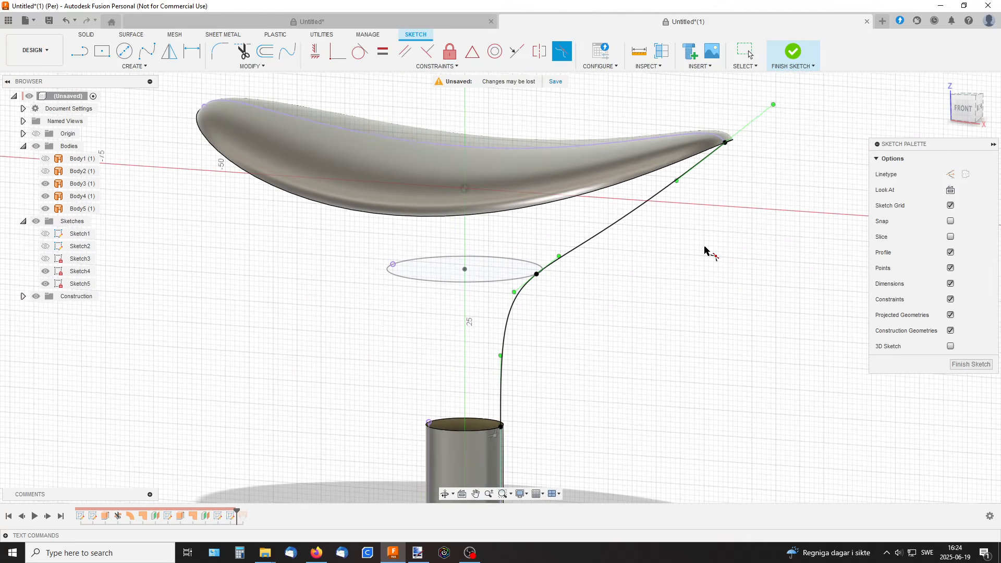
key("Escape")
- Adjust the spline's tangent handle at the seat tip, placing its outer end at about X 62.1, Z 16.7 mm
left_click(714, 149)
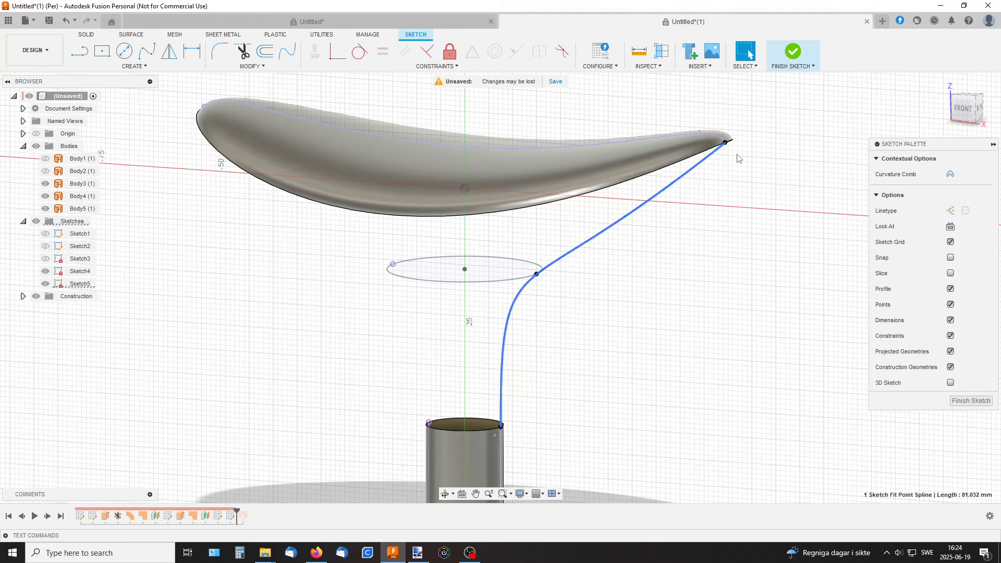
left_click_drag(772, 106, 771, 129)
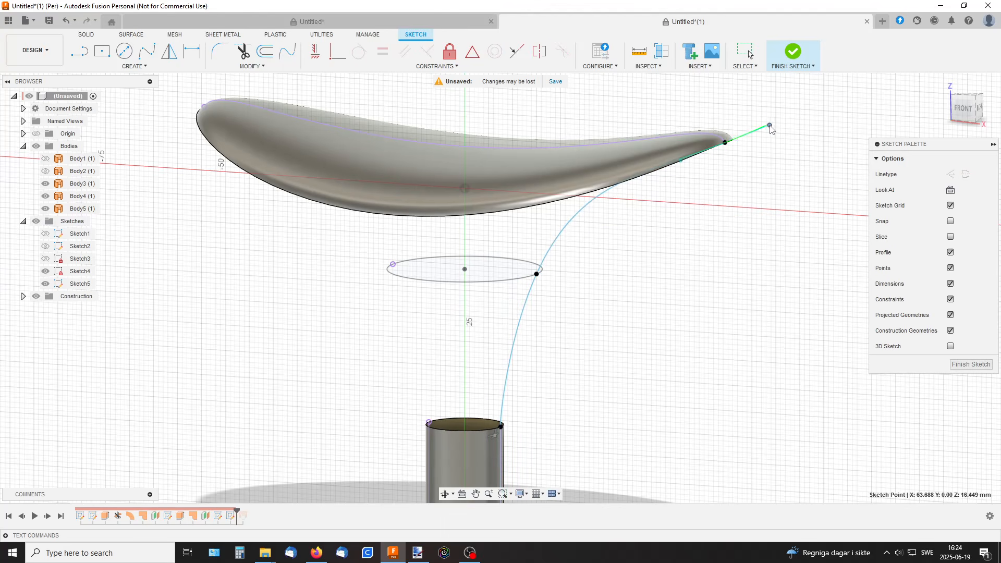
left_click(962, 109)
mouse_move(779, 140)
middle_mouse_down()
mouse_move(772, 107)
mouse_move(759, 152)
middle_mouse_up()
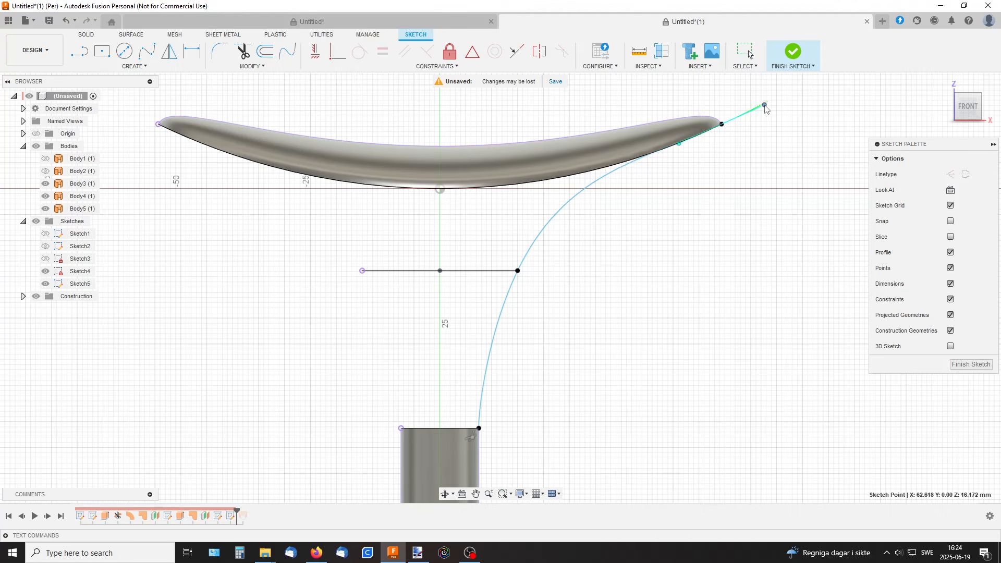
left_click_drag(767, 104, 762, 102)
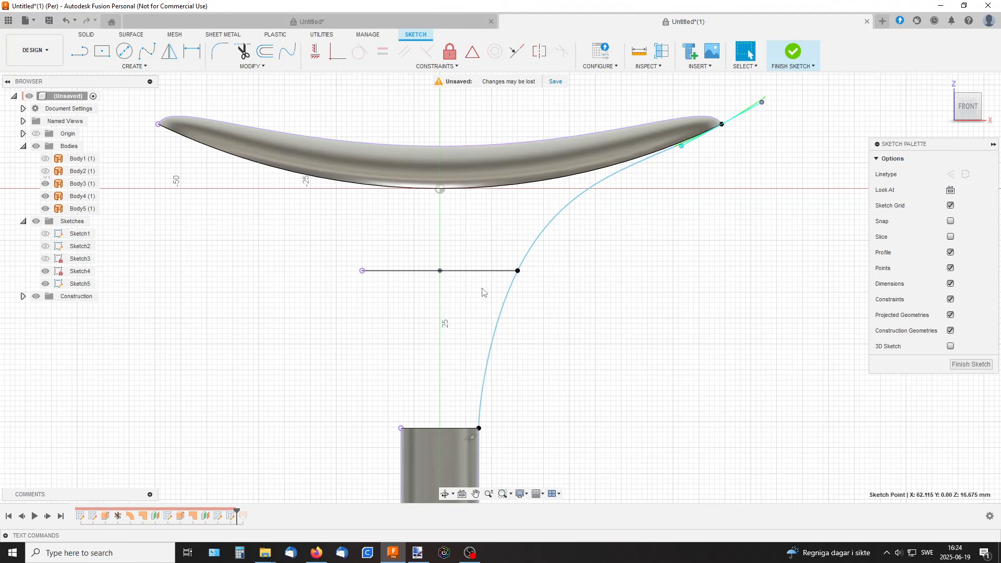
- Adjust the spline's tangent handle at the circle point, placing its upper end at about X 18.8, Z -6.7 mm
left_click(523, 263)
left_click(528, 255)
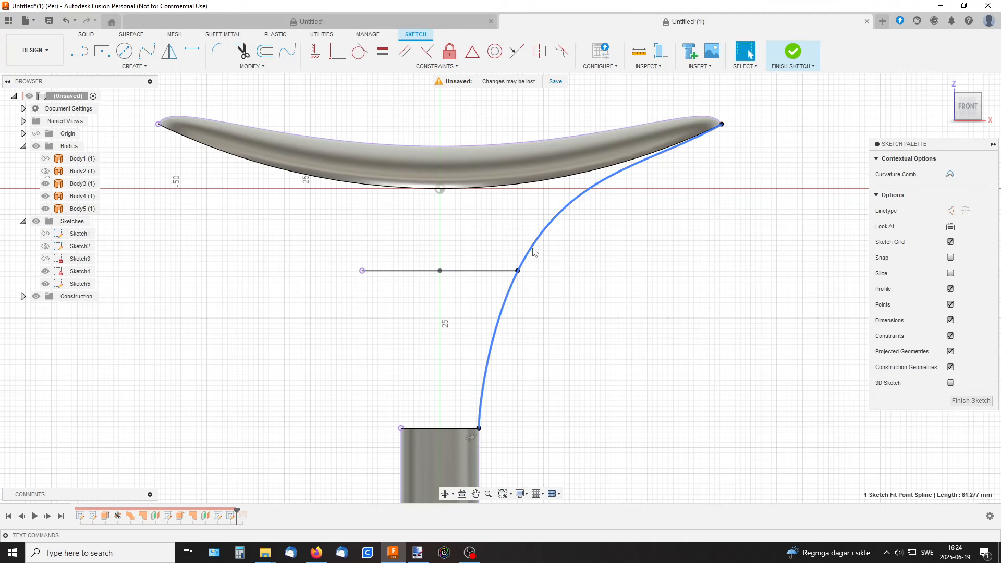
left_click_drag(545, 216, 537, 224)
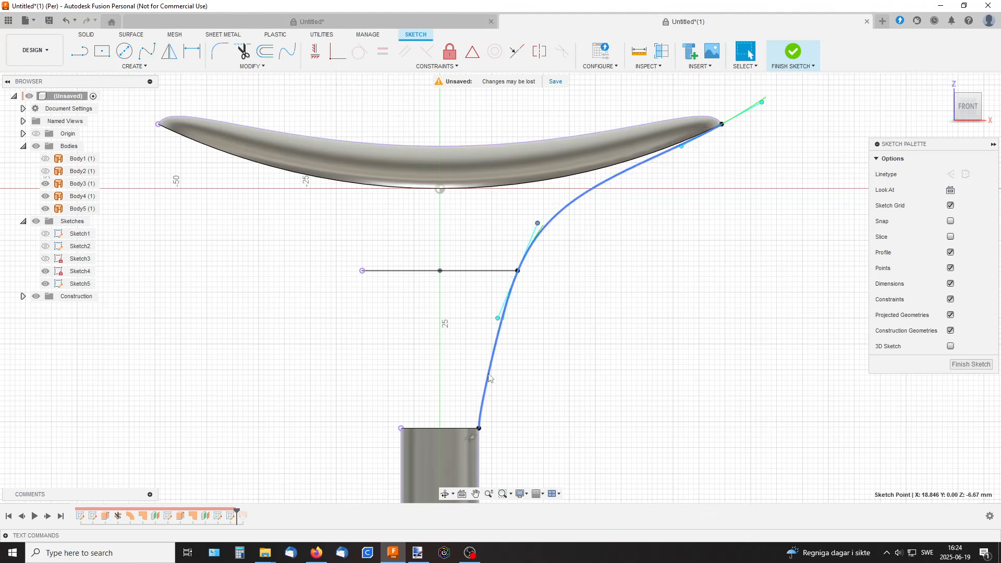
- Lengthen the spline's vertical handle at the stem top and move the circle point's lower handle end to about X 11.2, Z -21.2 mm
middle_click_drag(542, 373, 545, 312)
left_click(484, 346)
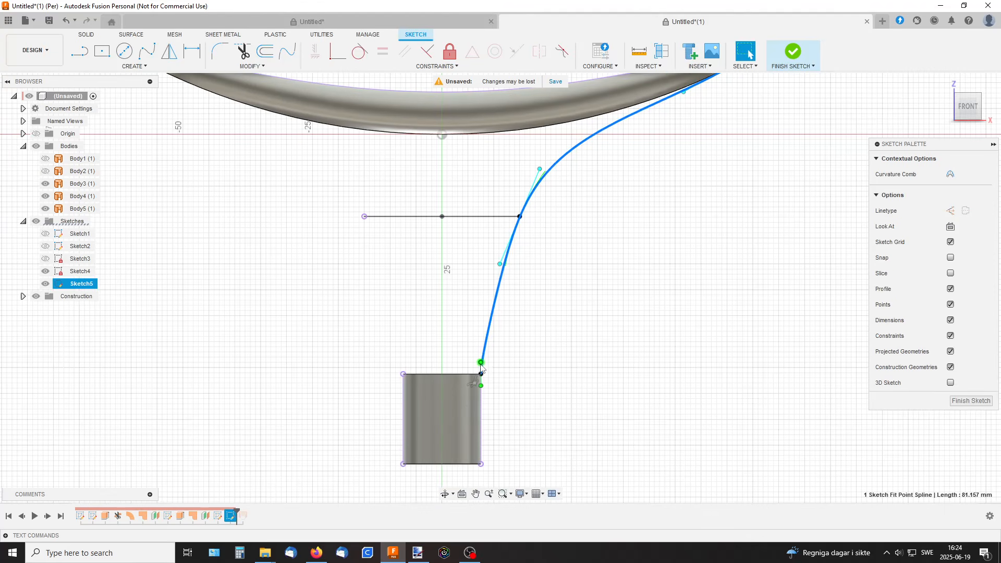
left_click_drag(481, 366, 485, 328)
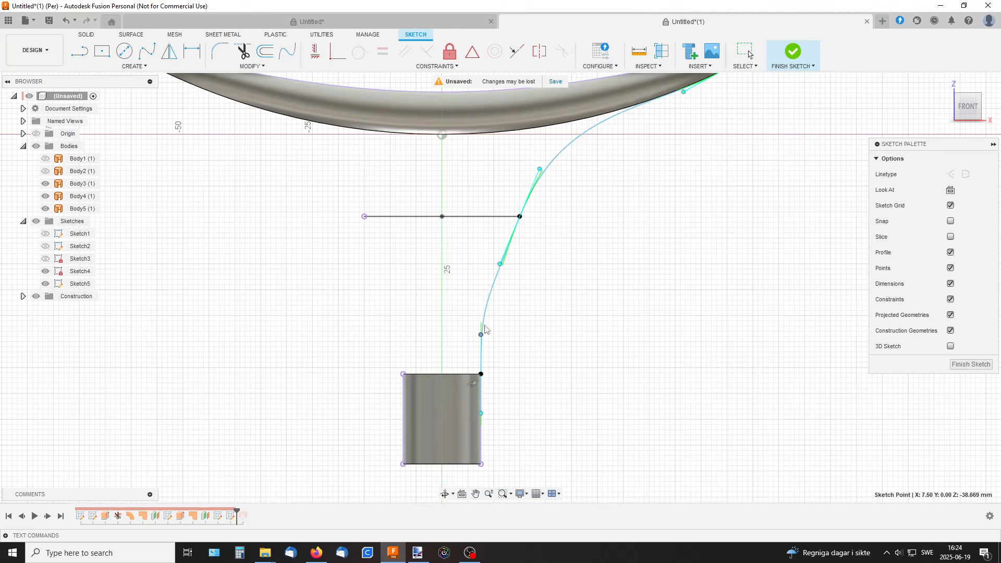
left_click_drag(499, 263, 501, 245)
scroll(576, 223, "down", 1)
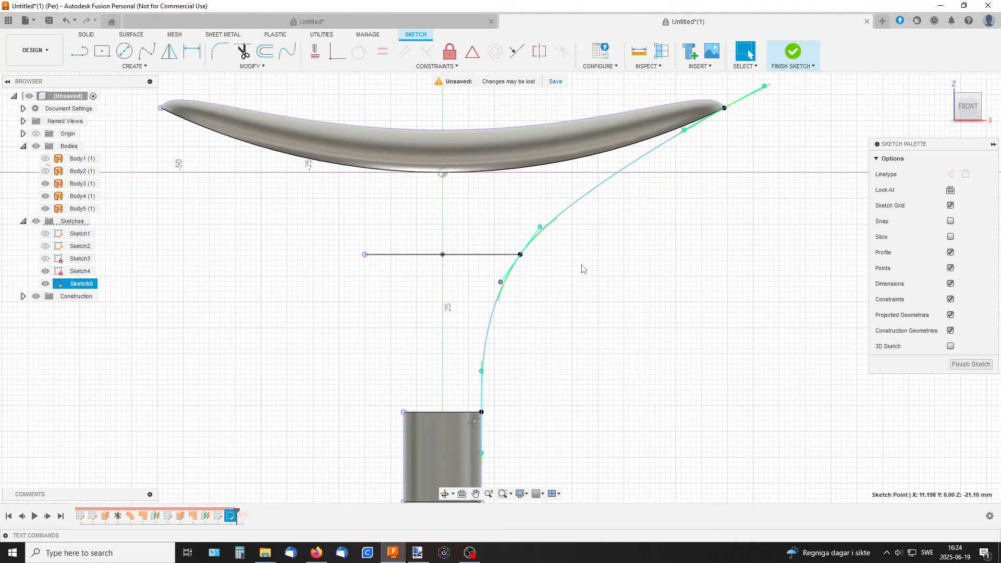
scroll(583, 266, "down", 1)
left_click(646, 257)
middle_click_drag(647, 260, 641, 264)
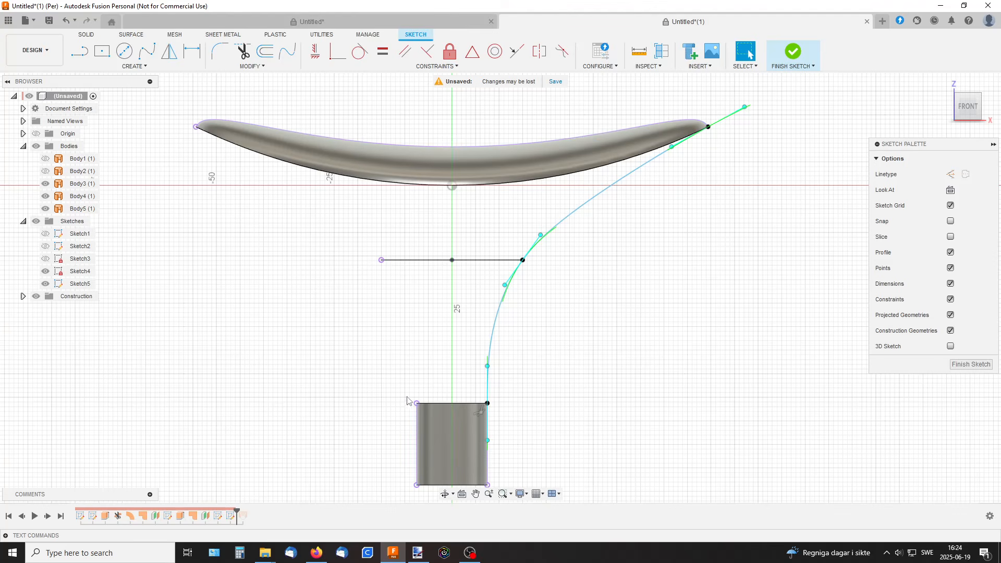
- Mirror the spline across the YZ origin plane to the other side of the stem
left_click(169, 51)
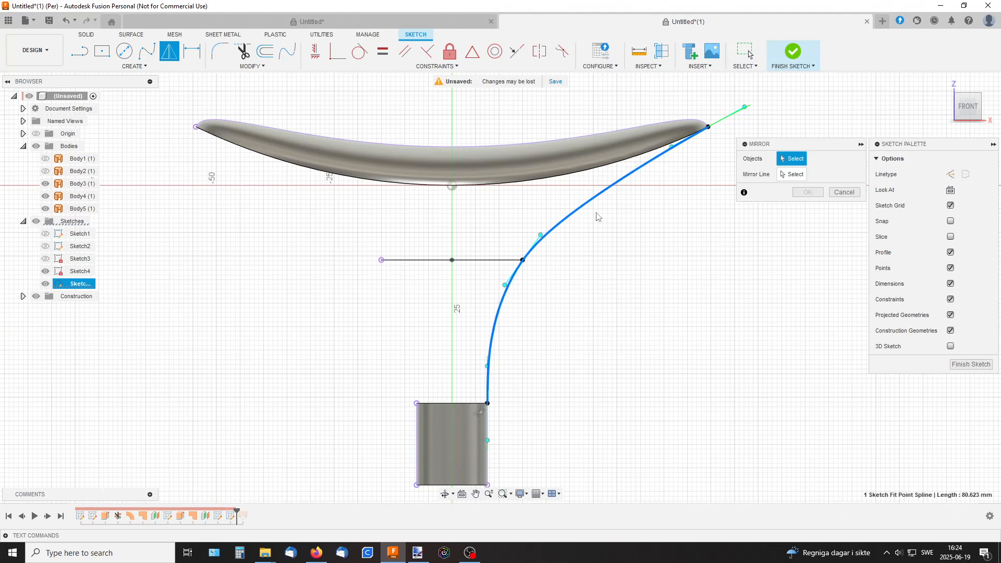
left_click(598, 217)
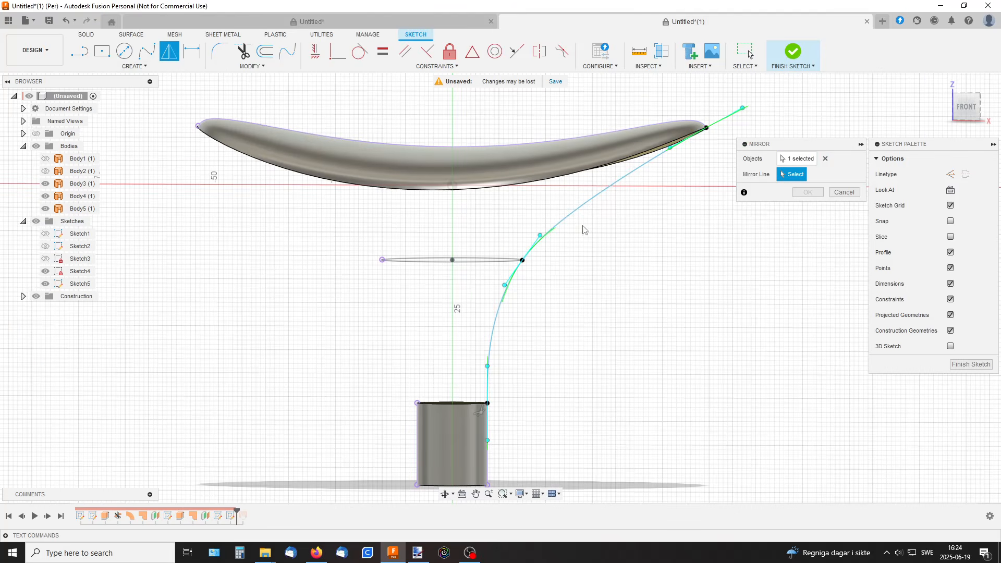
middle_click_drag(578, 286, 592, 268, "shift")
left_click(484, 135)
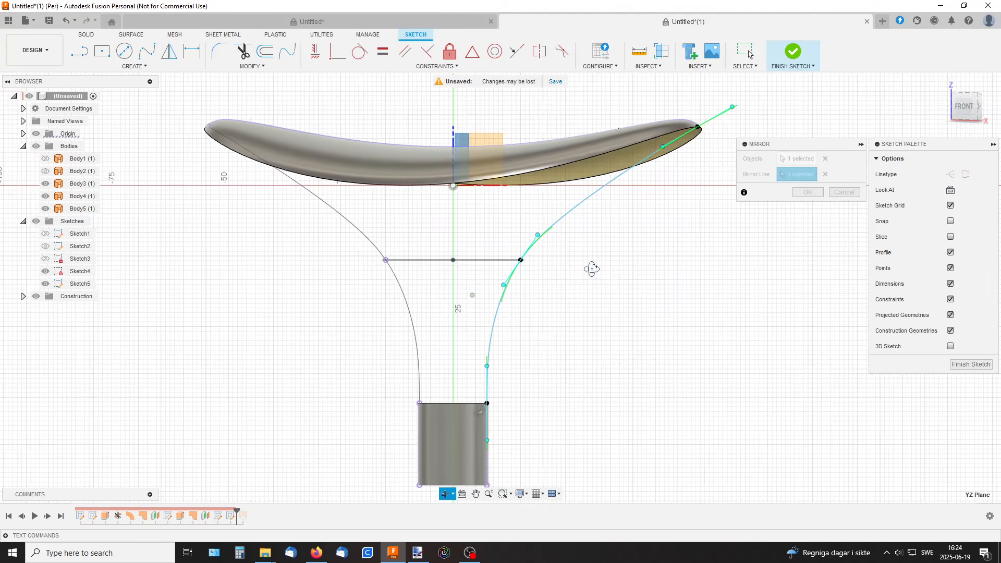
left_click(807, 192)
key("Escape")
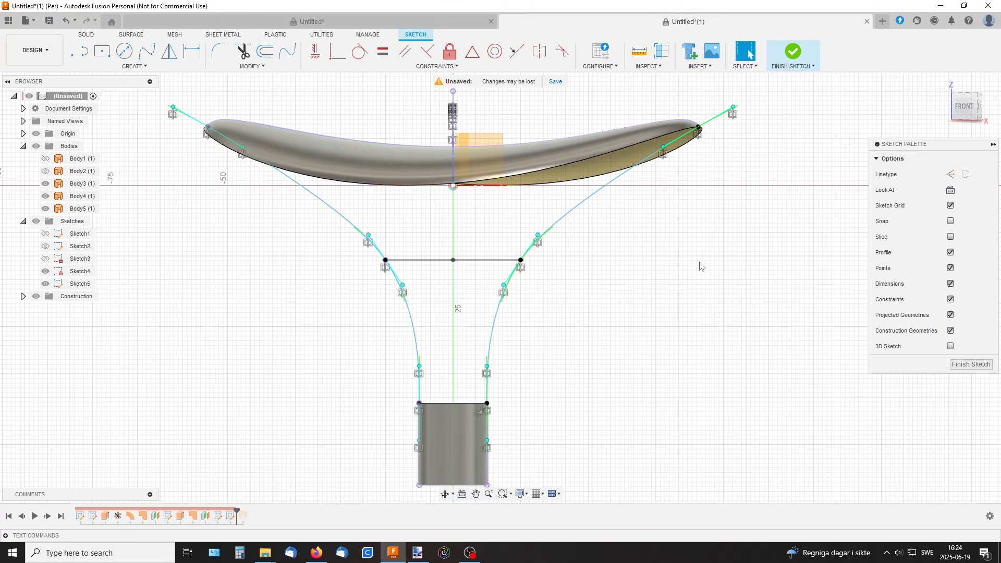
- Finish the guide sketch and roll the history forward past the loft
scroll(705, 266, "down", 1)
left_click(791, 52)
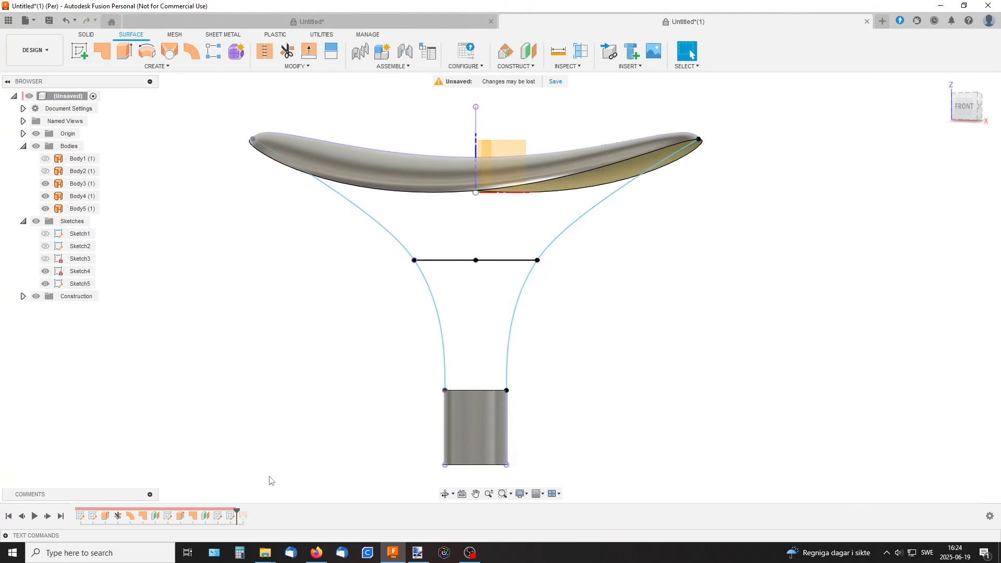
left_click_drag(237, 510, 249, 510)
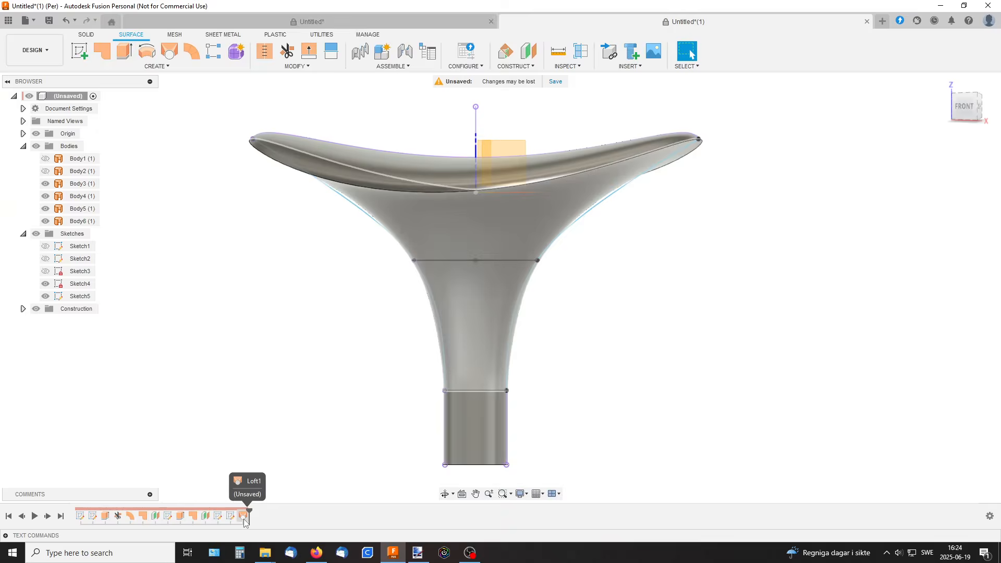
- Edit the loft to follow the two mirrored side splines as guide rails and apply the change
right_click(244, 521)
left_click(262, 417)
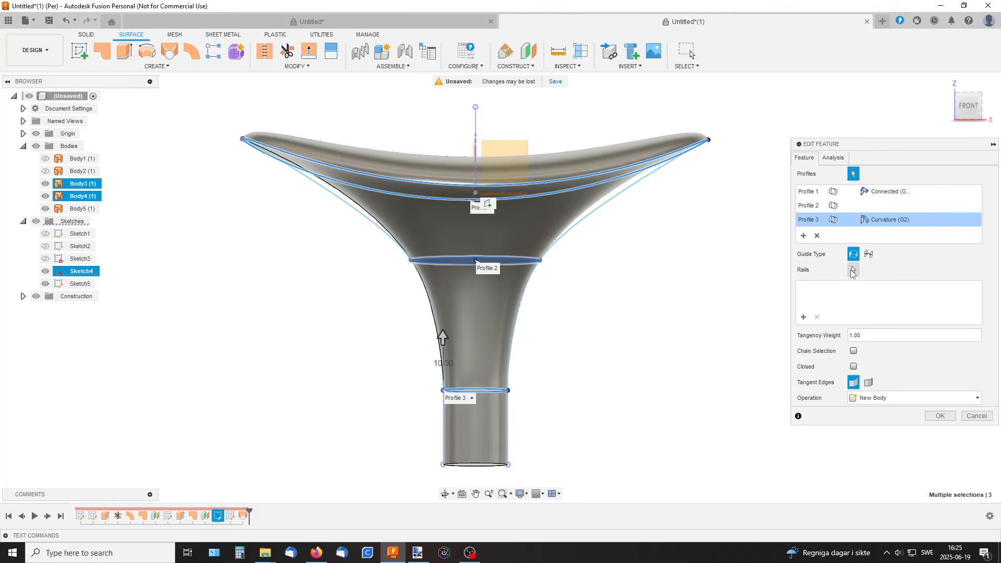
left_click(854, 269)
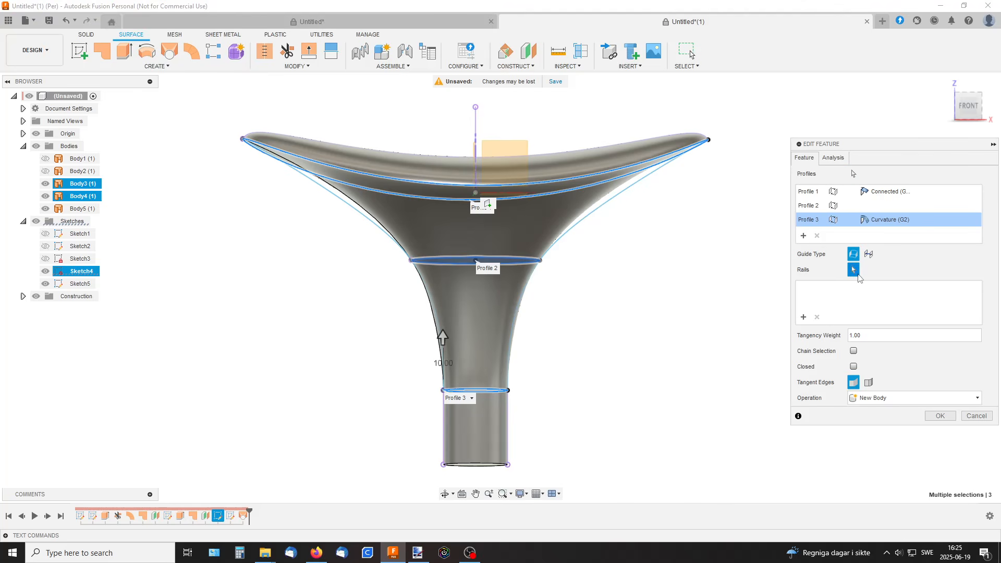
left_click(609, 207)
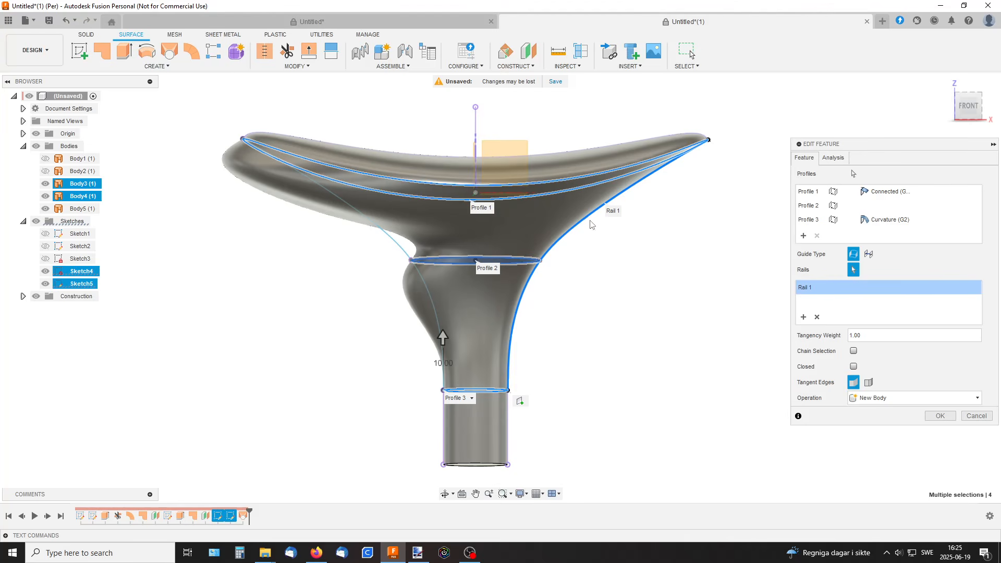
left_click(392, 247)
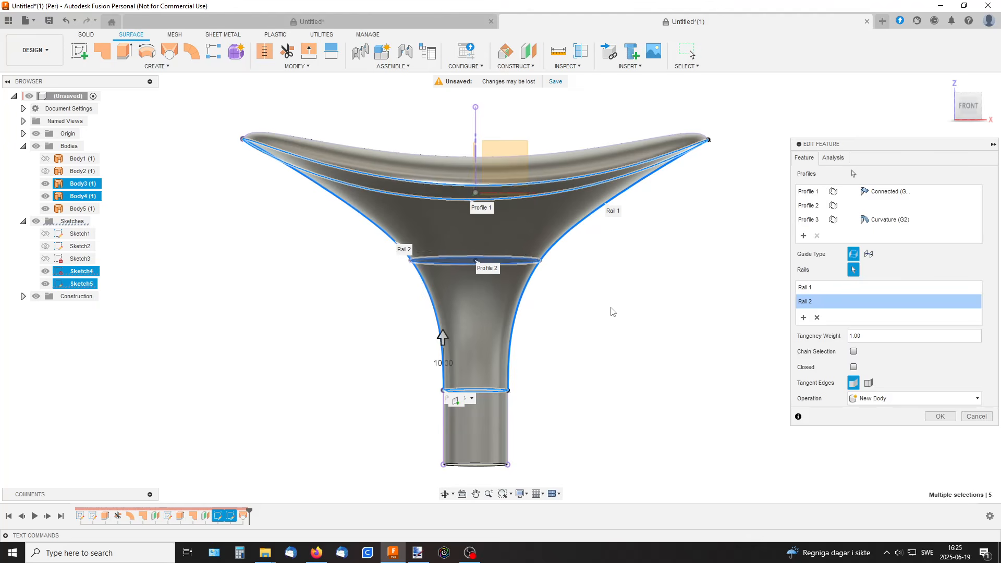
middle_click_drag(633, 297, 592, 291, "shift")
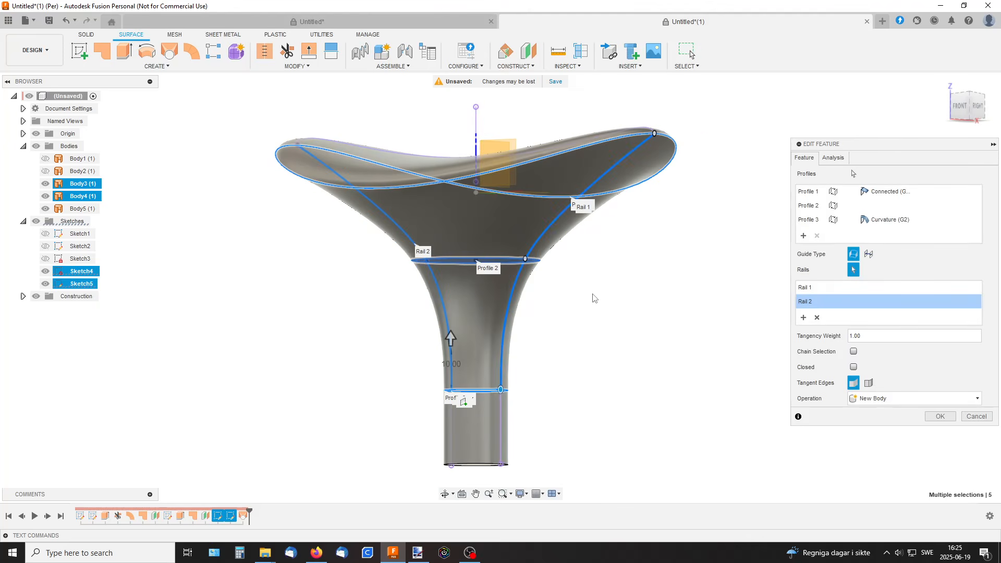
left_click(940, 416)
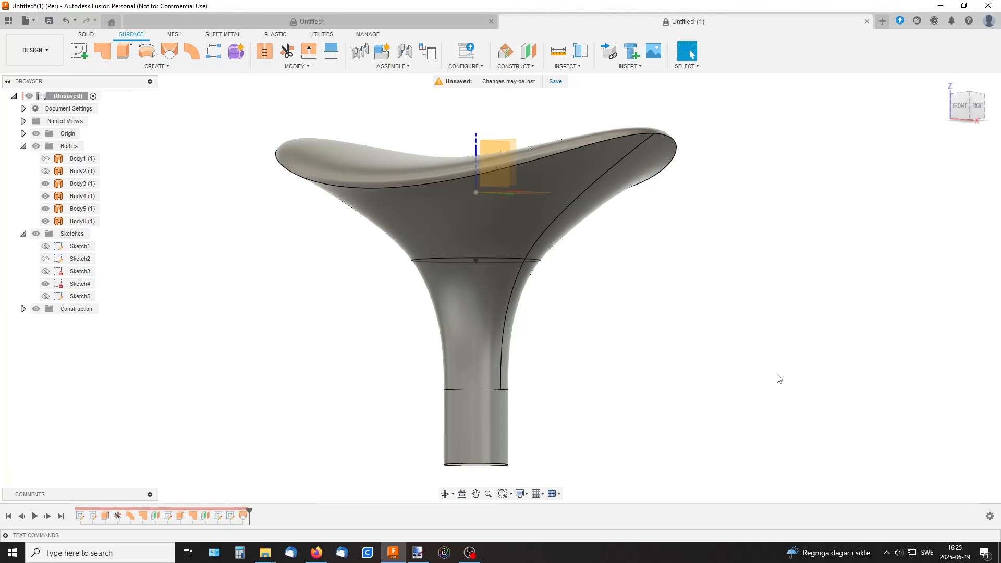
- Roll the history back to just before the loft and start a sketch on the YZ origin plane
middle_click_drag(765, 318, 728, 312, "shift")
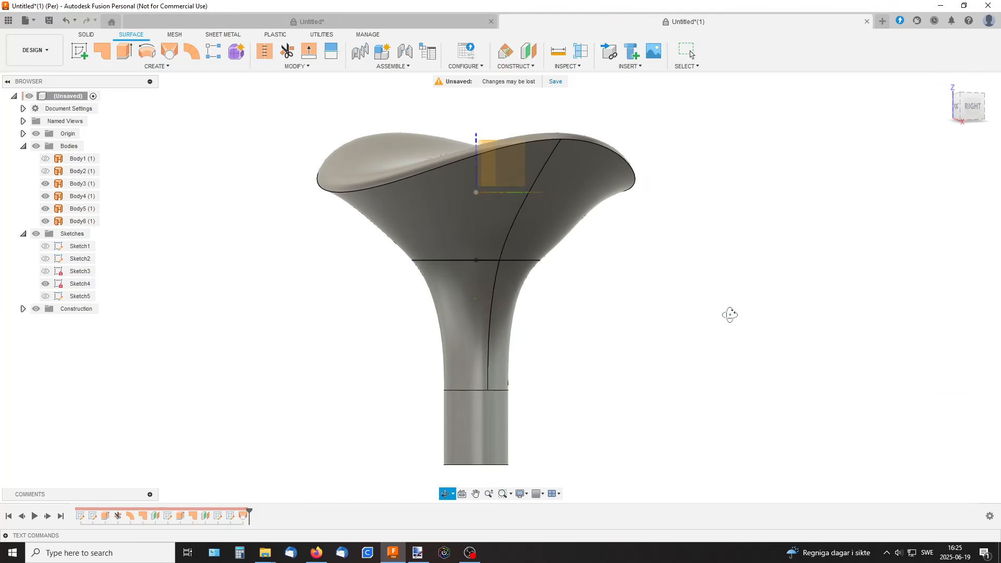
left_click(975, 110)
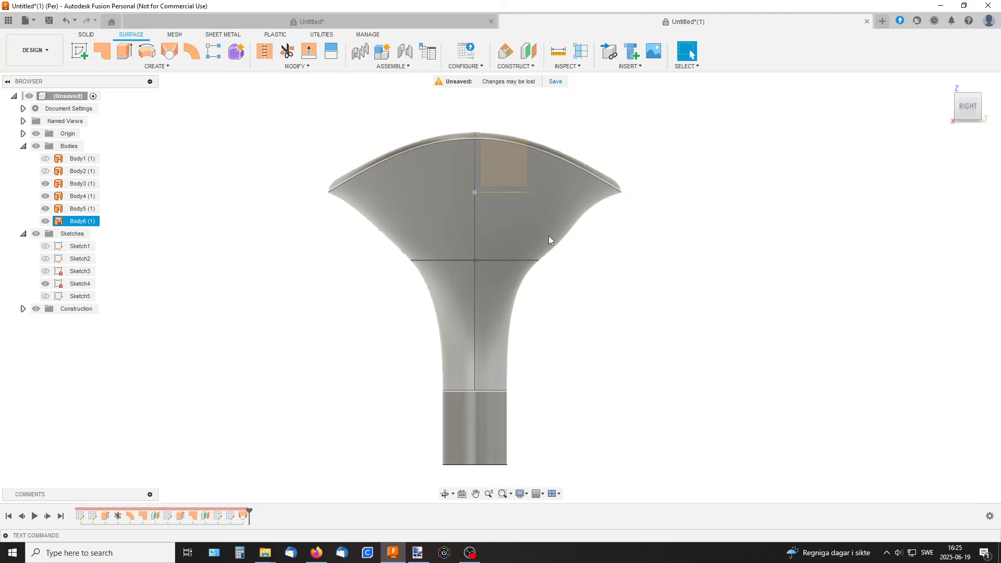
middle_click_drag(607, 277, 642, 282, "shift")
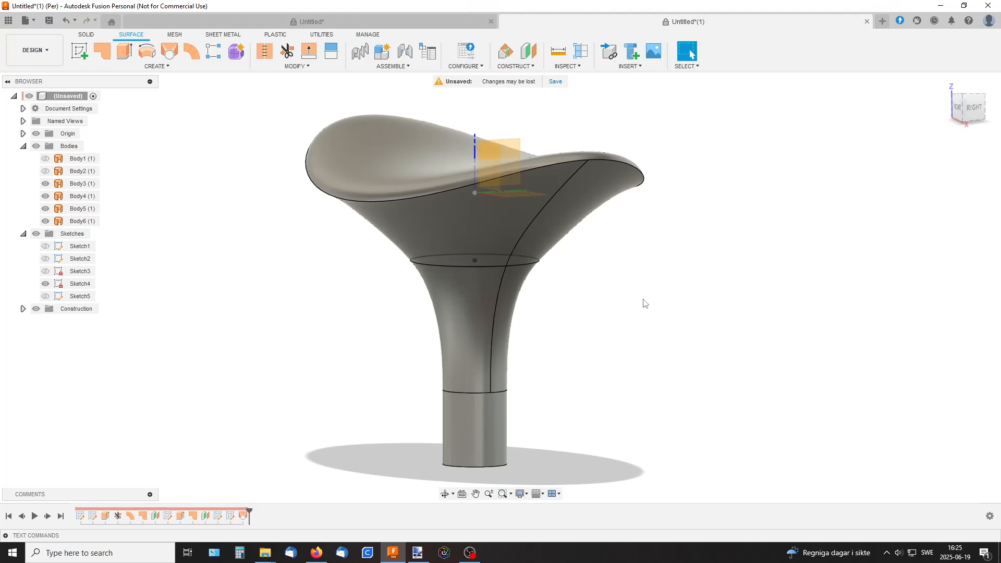
middle_click_drag(620, 314, 616, 313, "shift")
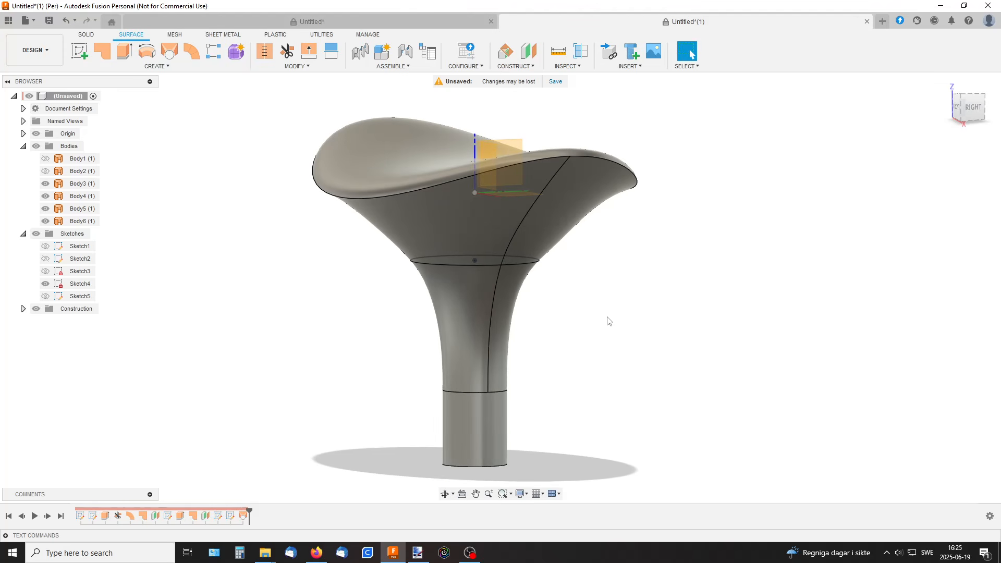
left_click_drag(248, 511, 236, 512)
left_click(80, 52)
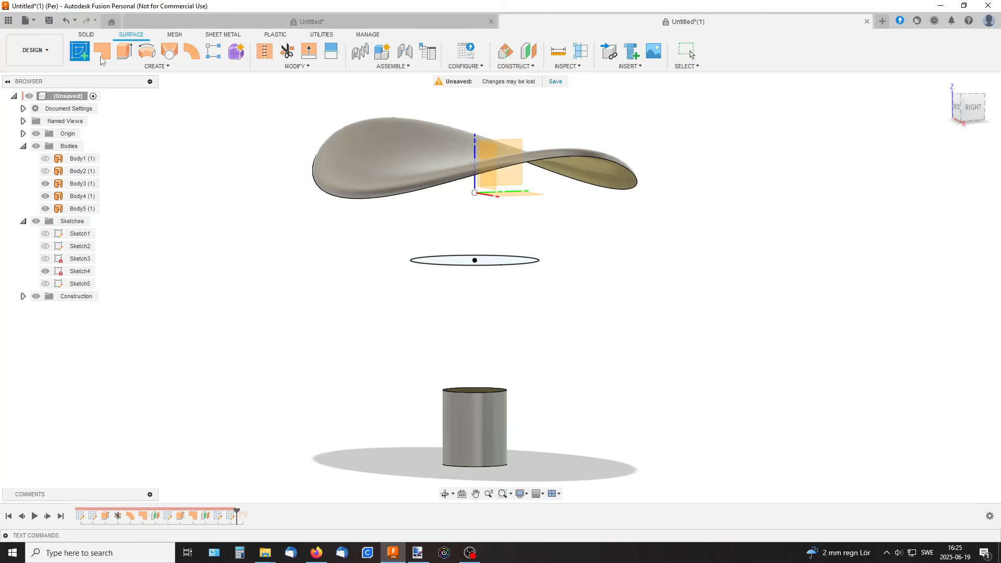
middle_click_drag(659, 230, 653, 232, "shift")
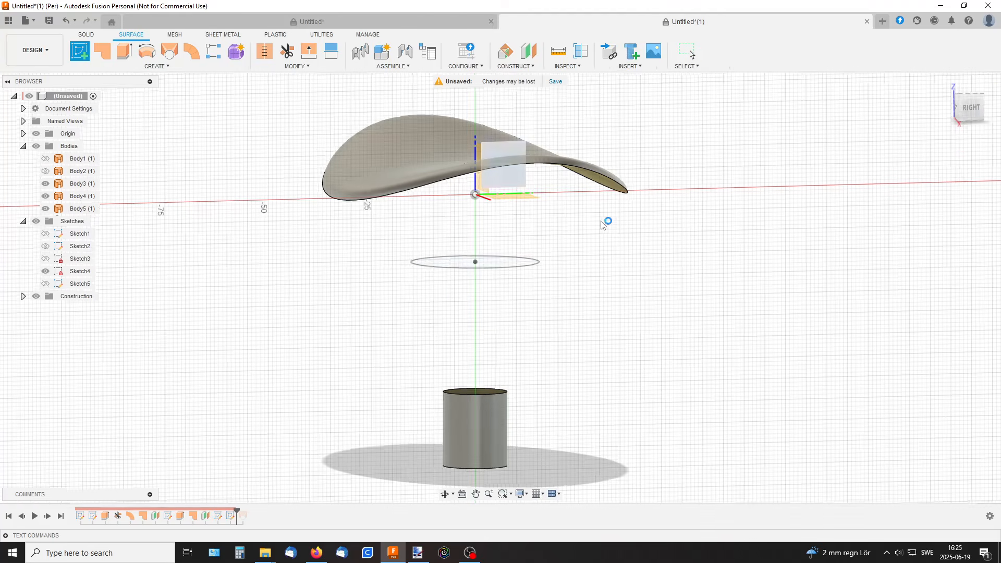
left_click(605, 221)
middle_click_drag(704, 283, 700, 269)
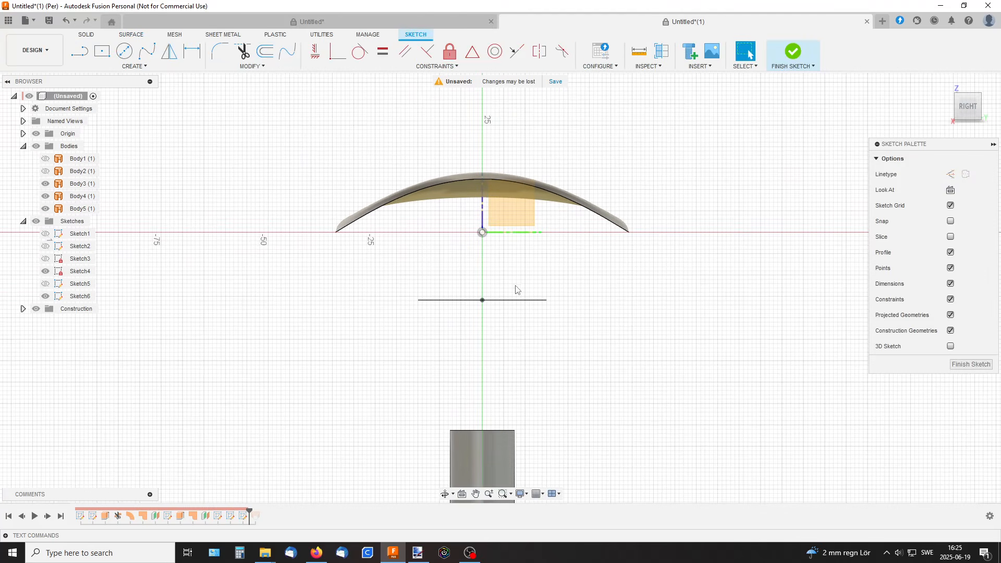
- Intersect the 30 mm intermediate circle with the sketch plane to create its reference points, keeping the projection linked
left_click(134, 66)
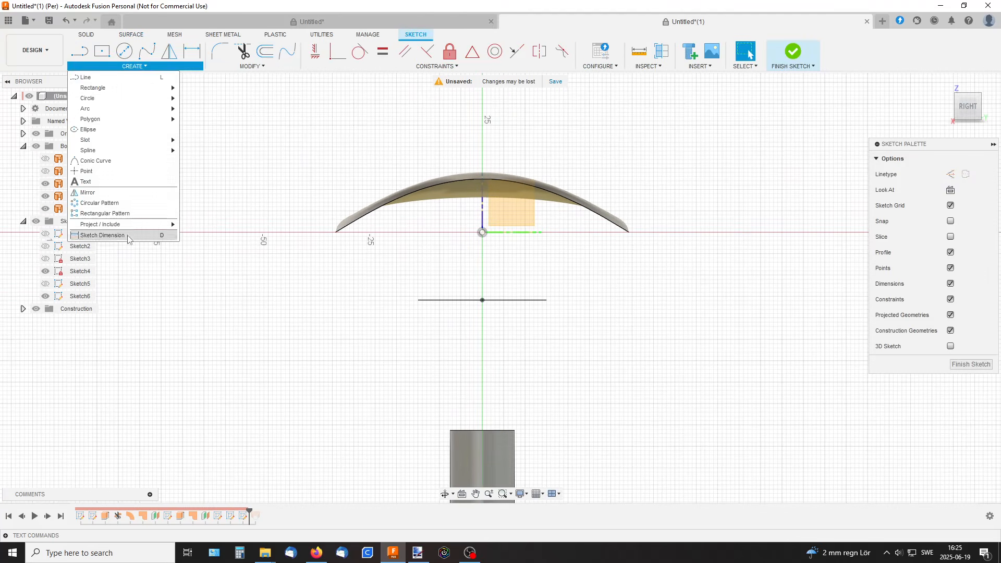
mouse_move(125, 229)
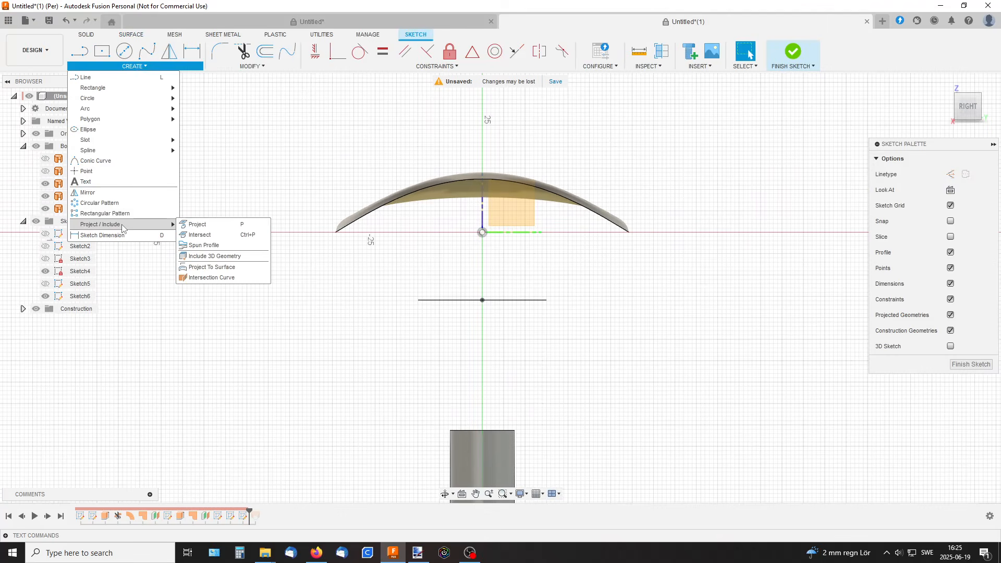
left_click(201, 235)
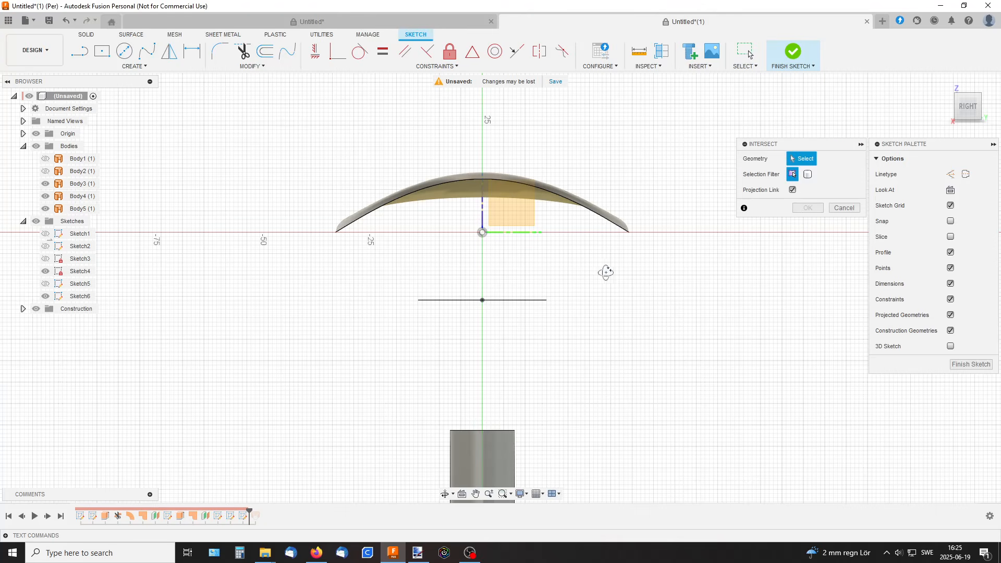
left_click(545, 303)
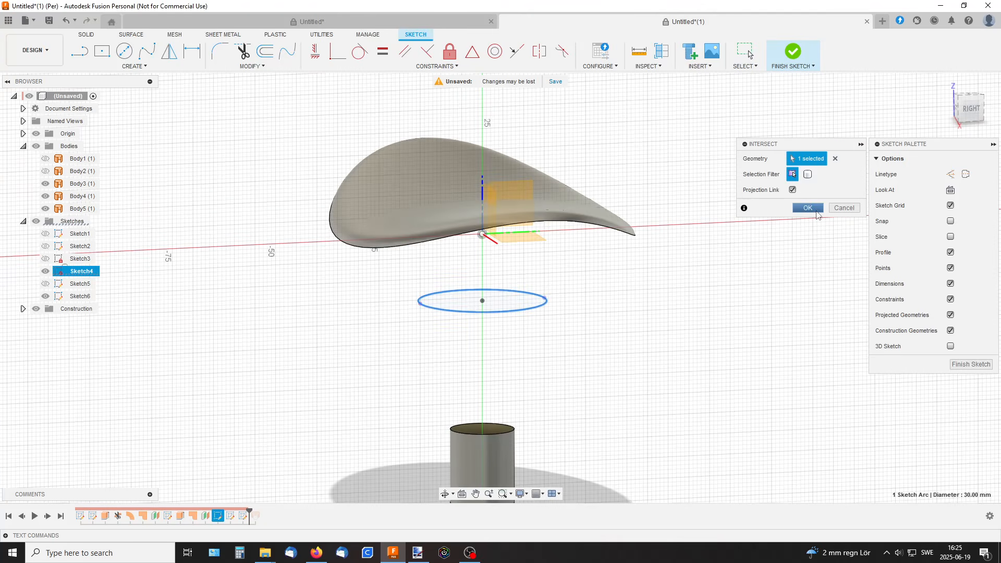
left_click(807, 208)
- Intersect the seat and stem surface bodies with the sketch plane, using the body selection filter
right_click(666, 313)
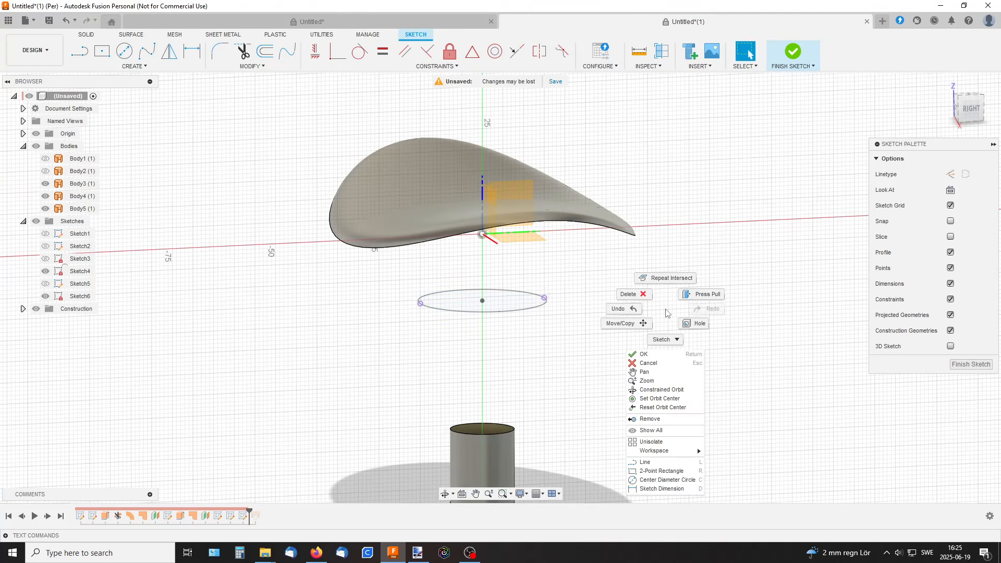
left_click(667, 277)
left_click(807, 174)
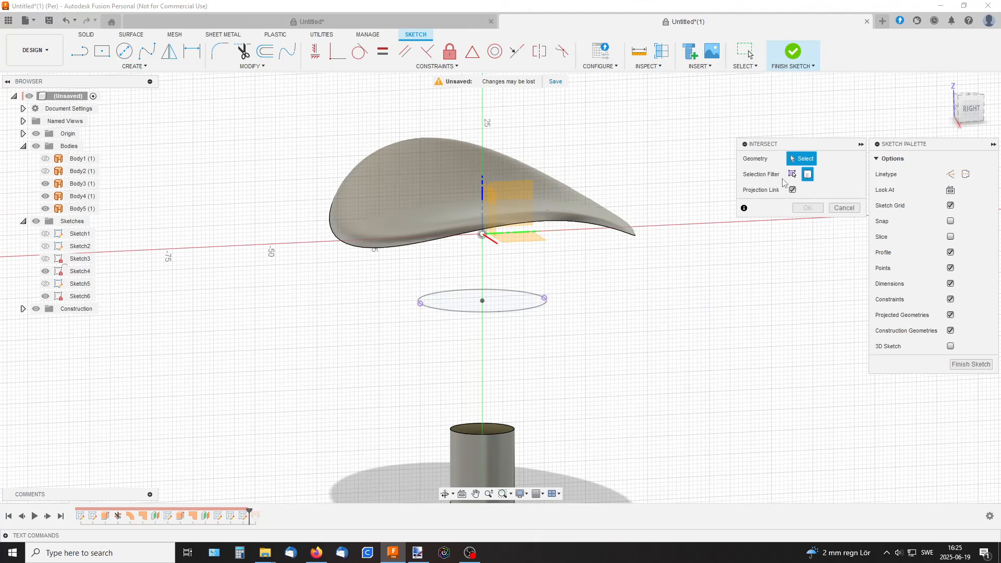
left_click(600, 214)
middle_click_drag(631, 325, 614, 297)
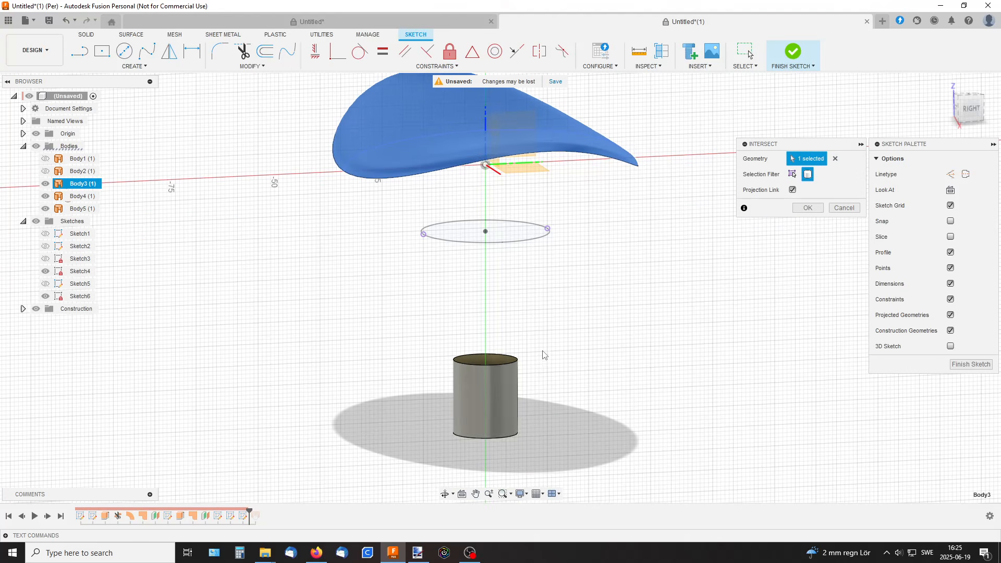
left_click(500, 376)
left_click(806, 207)
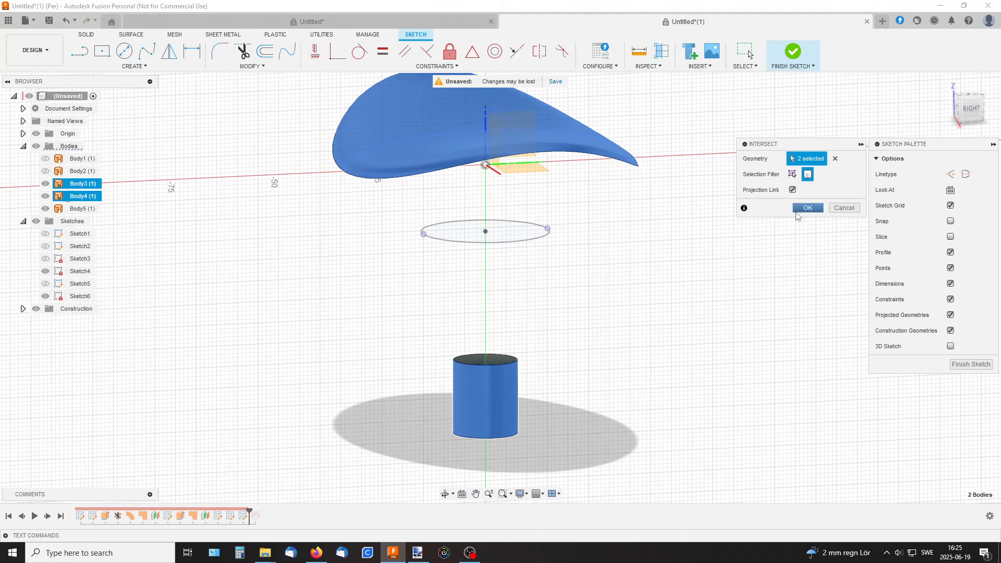
- Draw a fit point spline from the seat's edge point through the circle's point to the stem's top corner
left_click(142, 54)
middle_click_drag(588, 213, 581, 204, "shift")
scroll(654, 208, "up", 3)
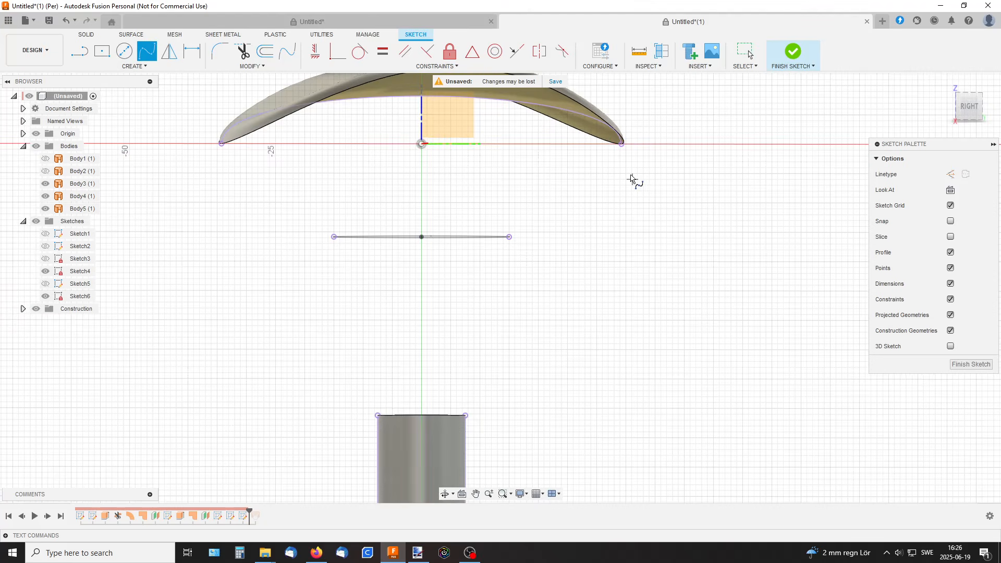
left_click(621, 143)
left_click(509, 237)
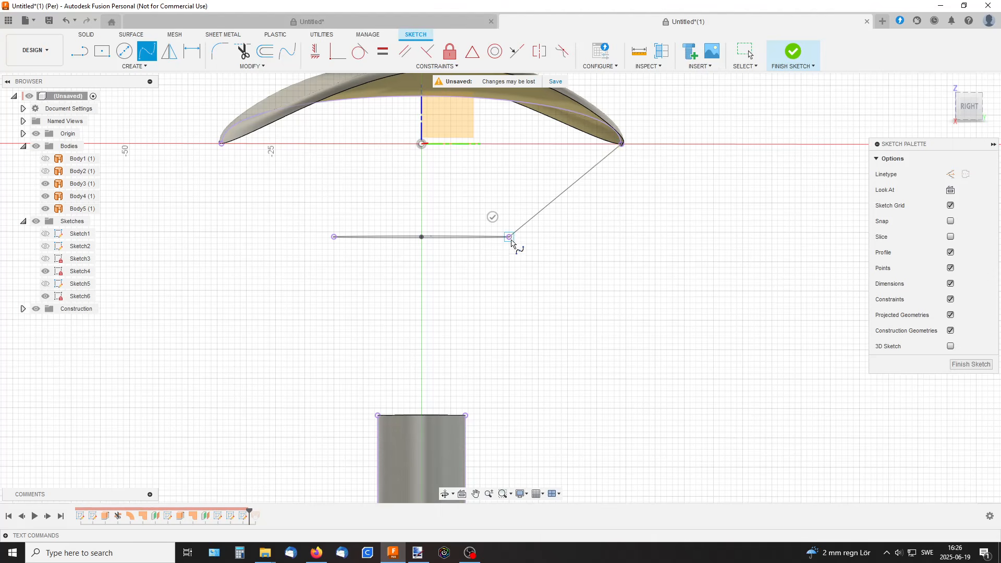
left_click(466, 416)
key("Return")
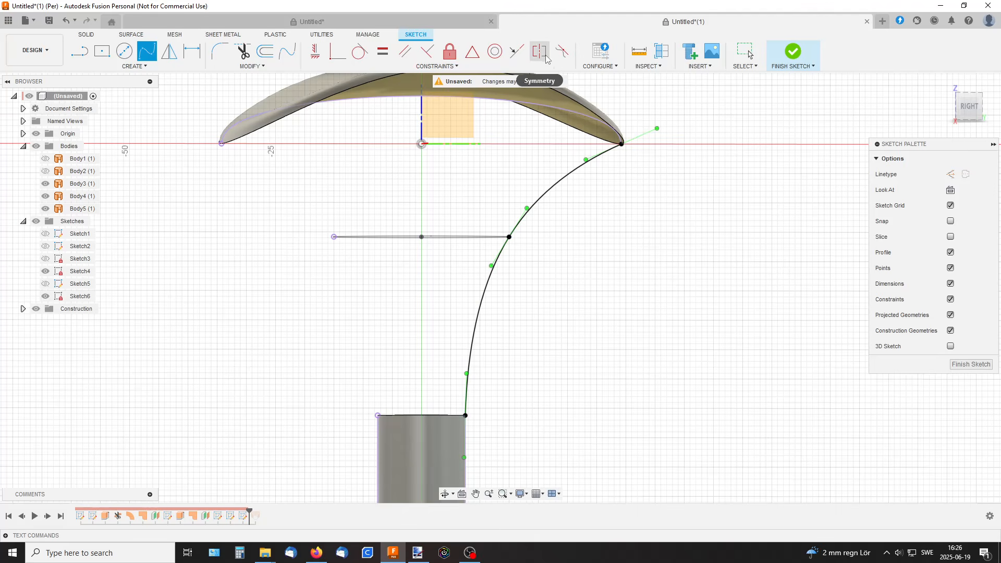
- Apply a curvature constraint between the new spline and the stem's projected side line
left_click(561, 51)
left_click(480, 330)
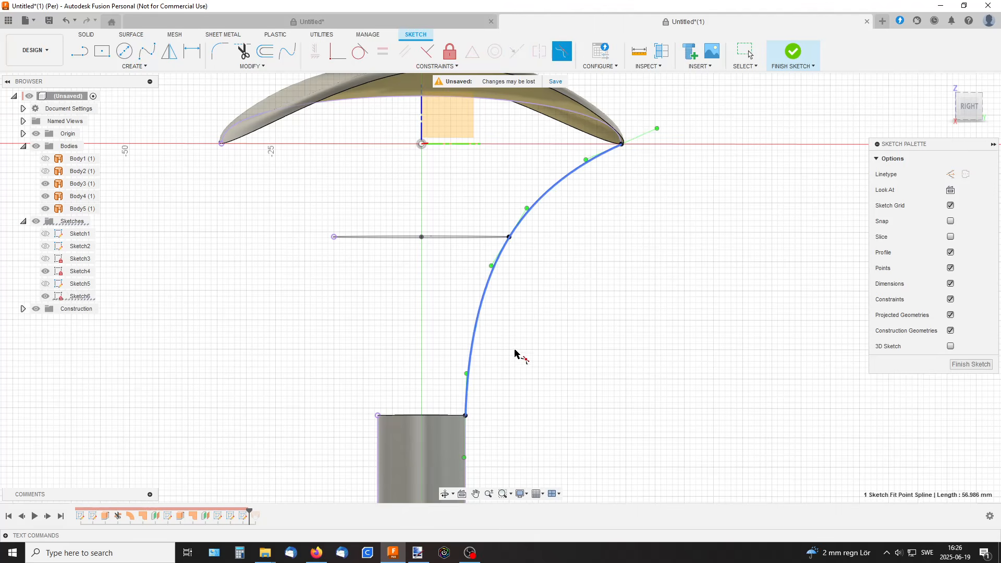
middle_click_drag(516, 353, 525, 317, "shift")
scroll(485, 356, "up", 3)
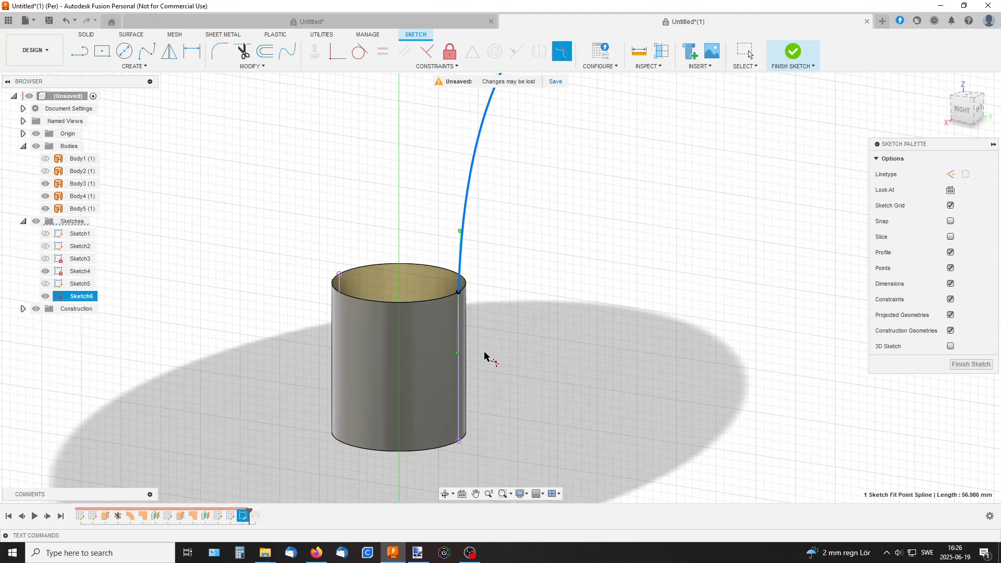
left_click(459, 385)
scroll(540, 310, "down", 2)
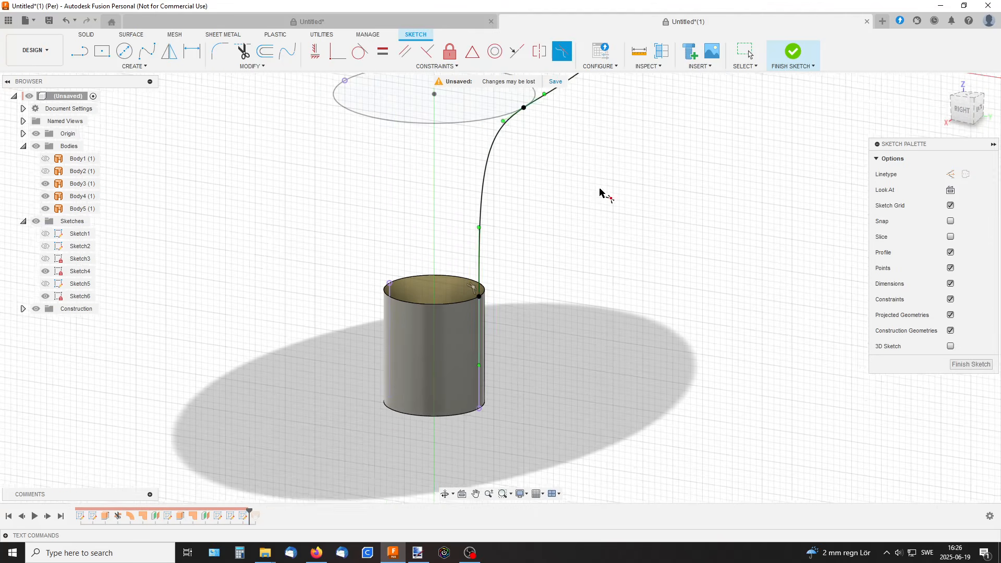
middle_click_drag(607, 182, 637, 256)
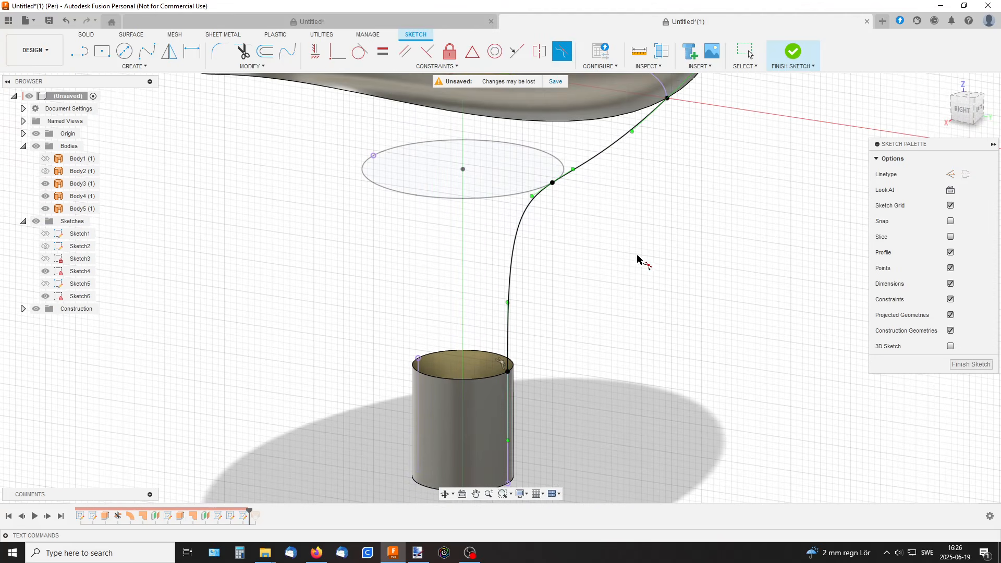
left_click(964, 109)
middle_click_drag(748, 138, 734, 235)
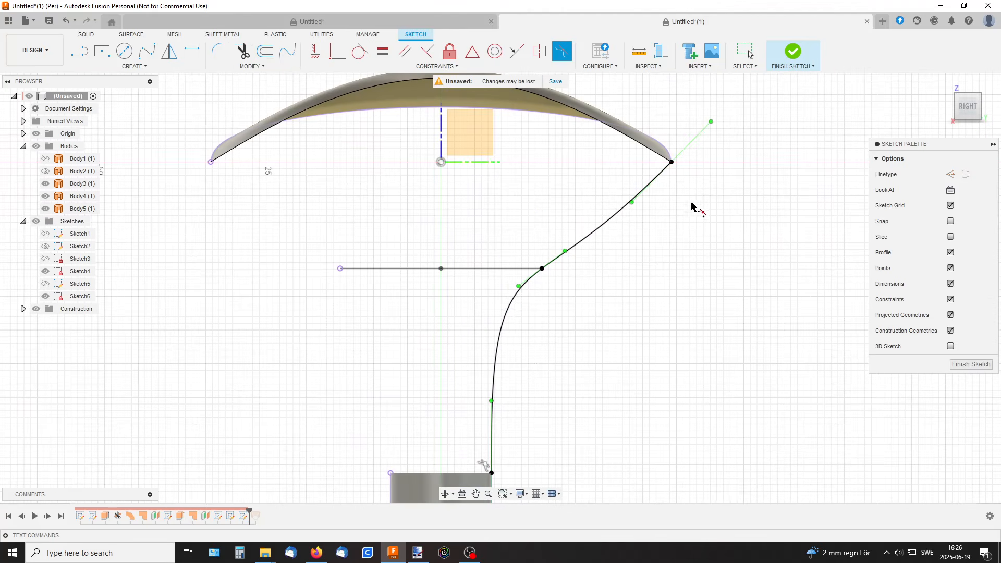
key("Escape")
- Flatten the spline's seat-edge handle, placing its outer end at about Y 40.9, Z 0.4 mm, and lengthen the vertical handle at the stem top
left_click(660, 175)
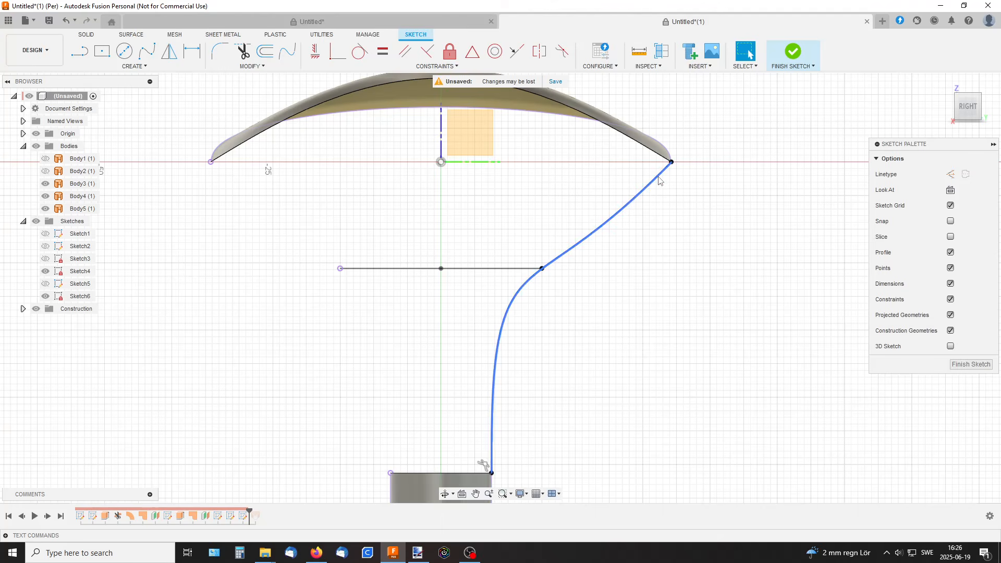
left_click_drag(710, 123, 718, 164)
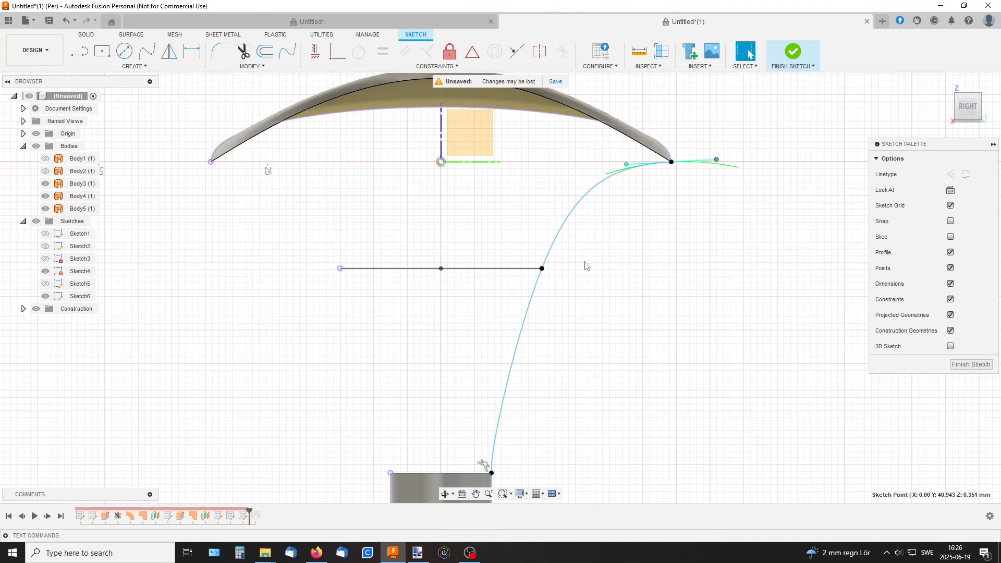
mouse_move(615, 276)
middle_mouse_down()
mouse_move(619, 227)
mouse_move(630, 233)
middle_mouse_up()
left_click(496, 400)
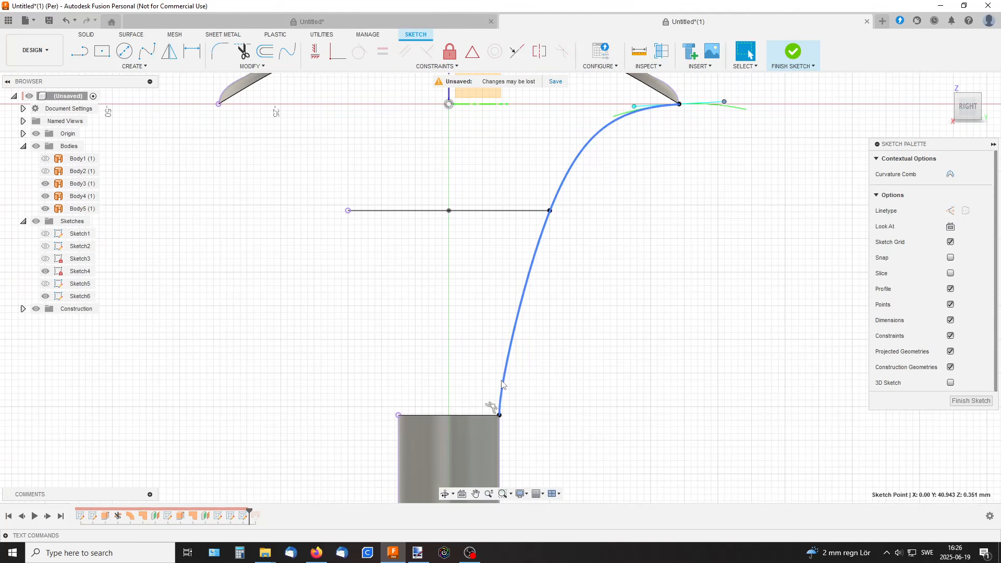
left_click_drag(499, 403, 499, 386)
scroll(632, 284, "down", 1)
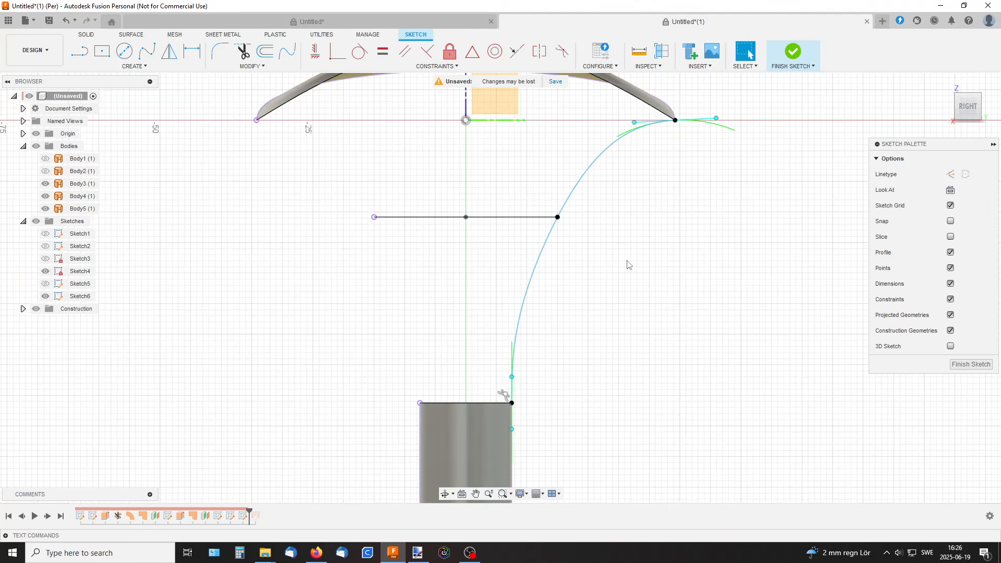
- Adjust the spline's tangent handle at the circle point to smooth the curve between seat and stem
middle_click_drag(672, 209, 667, 239)
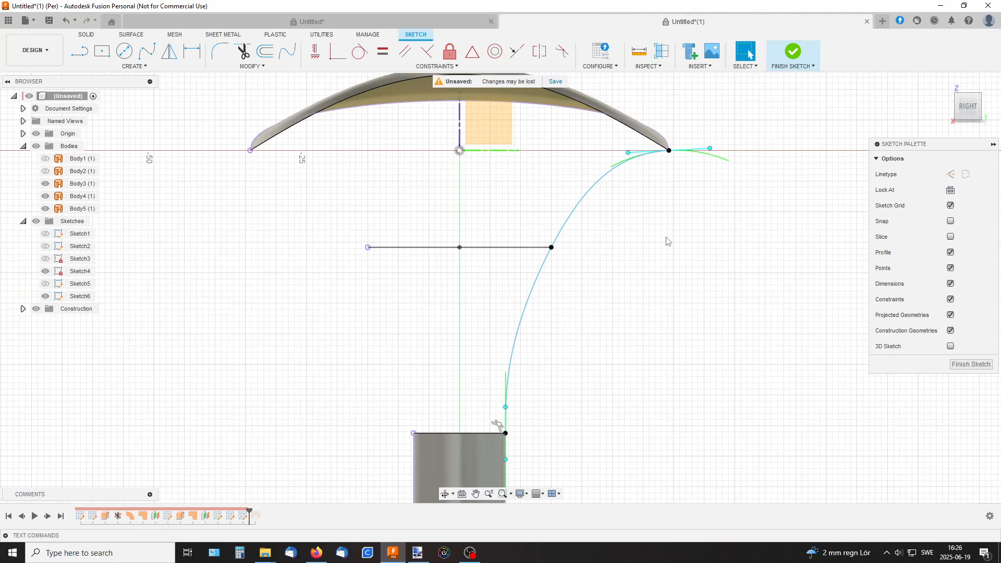
left_click(548, 254)
left_click_drag(570, 217, 568, 221)
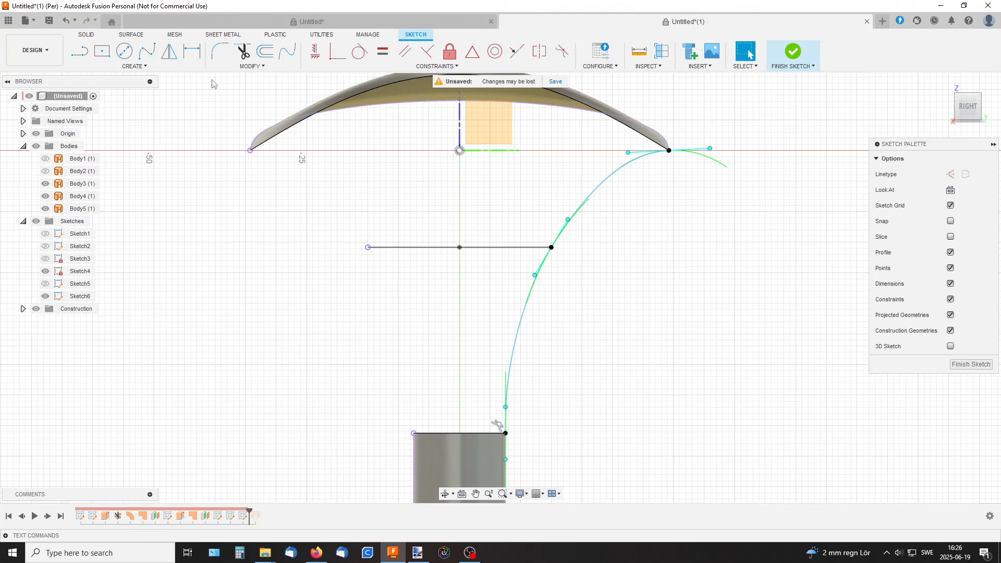
- Mirror the guide spline across the XZ plane to the opposite side of the stem and finish the sketch
left_click(168, 50)
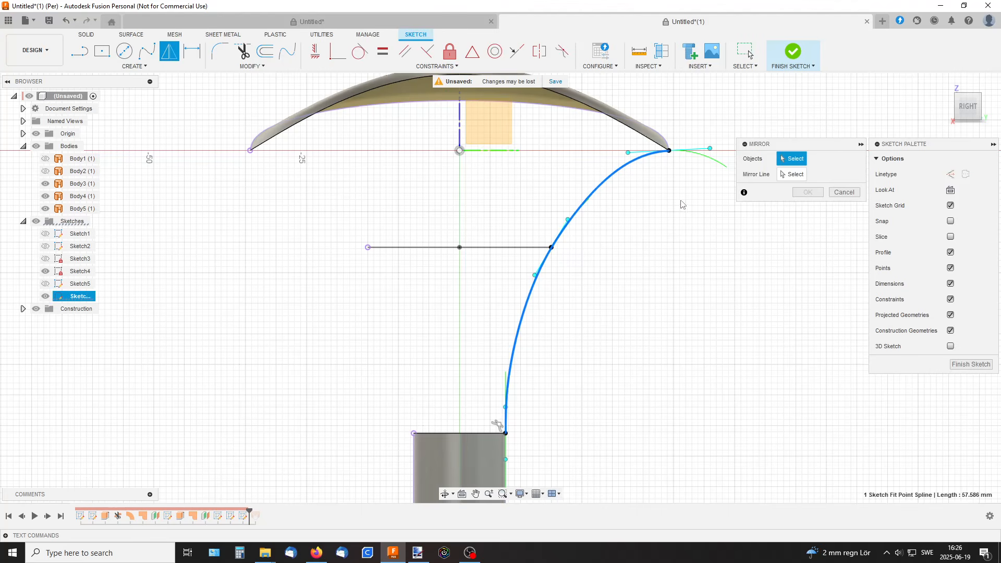
left_click(792, 174)
middle_click_drag(725, 209, 705, 216, "shift")
left_click(451, 130)
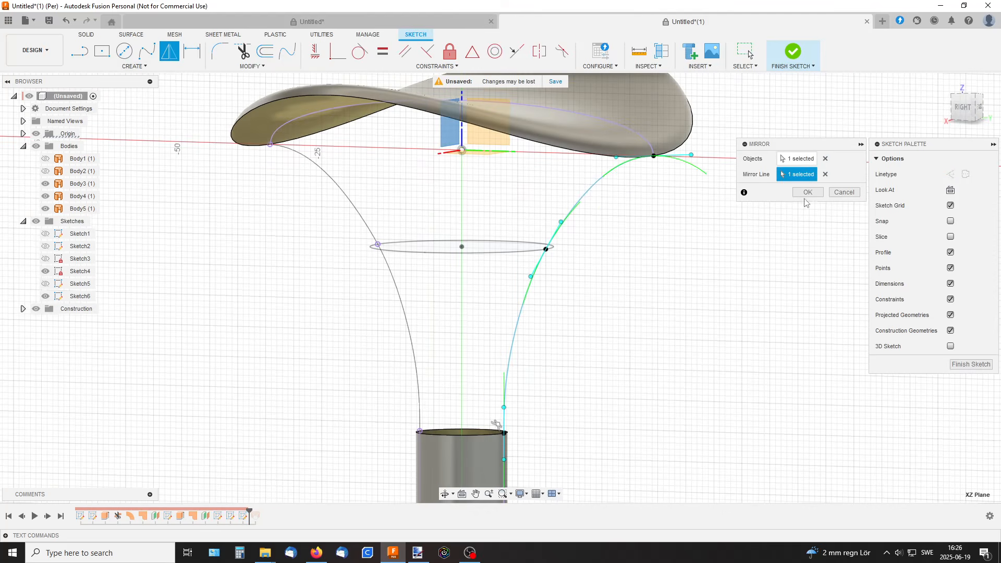
left_click(807, 192)
left_click(792, 51)
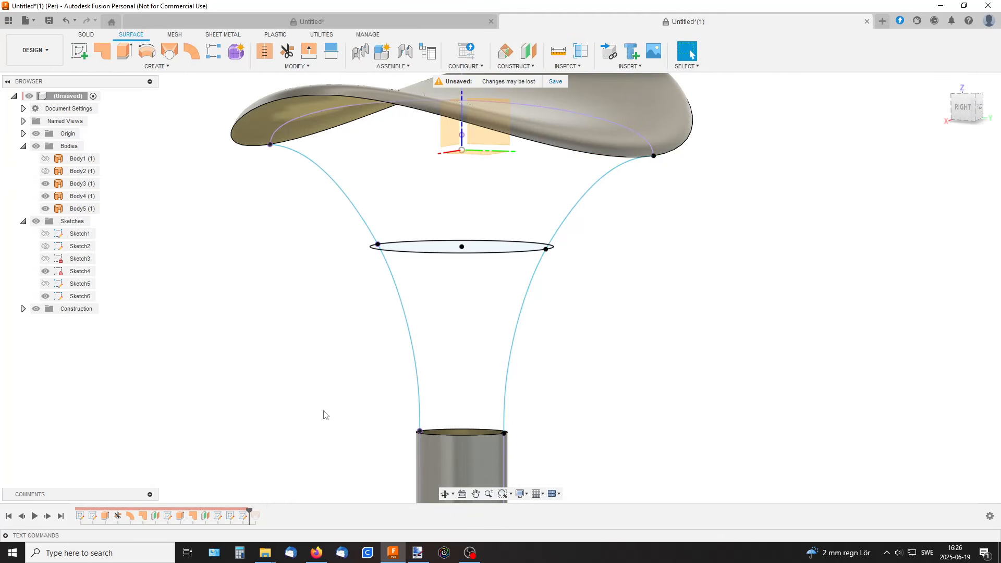
- Roll the history forward past the loft and edit it, adding the new spline and its mirrored copy as third and fourth guide rails
left_click_drag(251, 512, 304, 512)
right_click(257, 521)
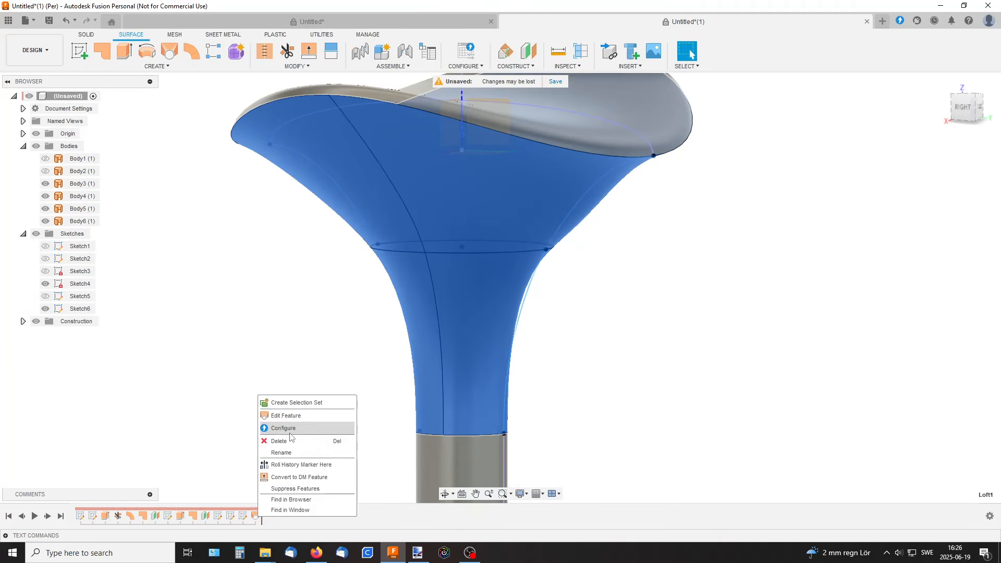
left_click(308, 416)
left_click(853, 269)
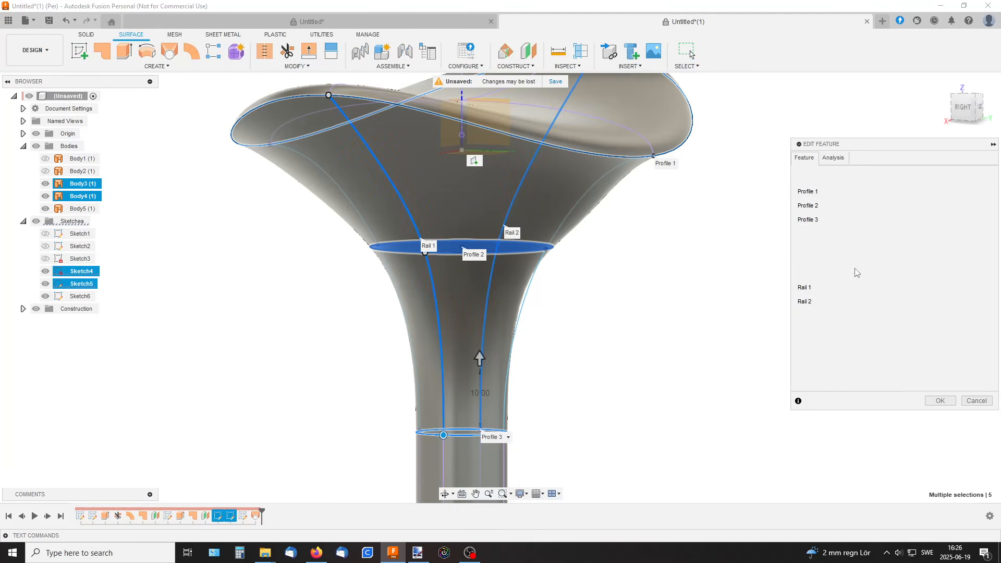
left_click(592, 190)
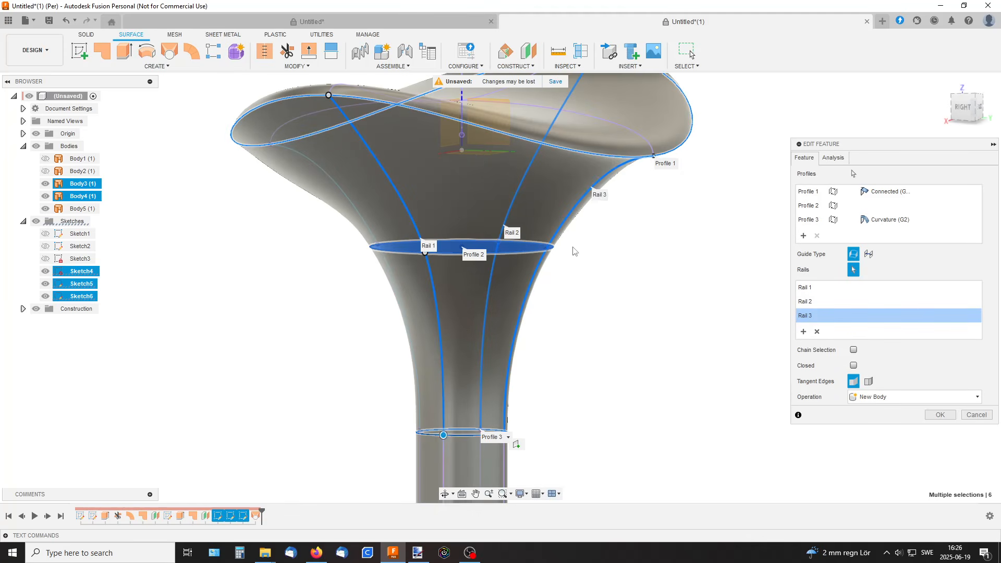
mouse_move(280, 275)
middle_mouse_down("shift")
mouse_move(317, 259)
mouse_move(327, 211)
middle_mouse_up("shift")
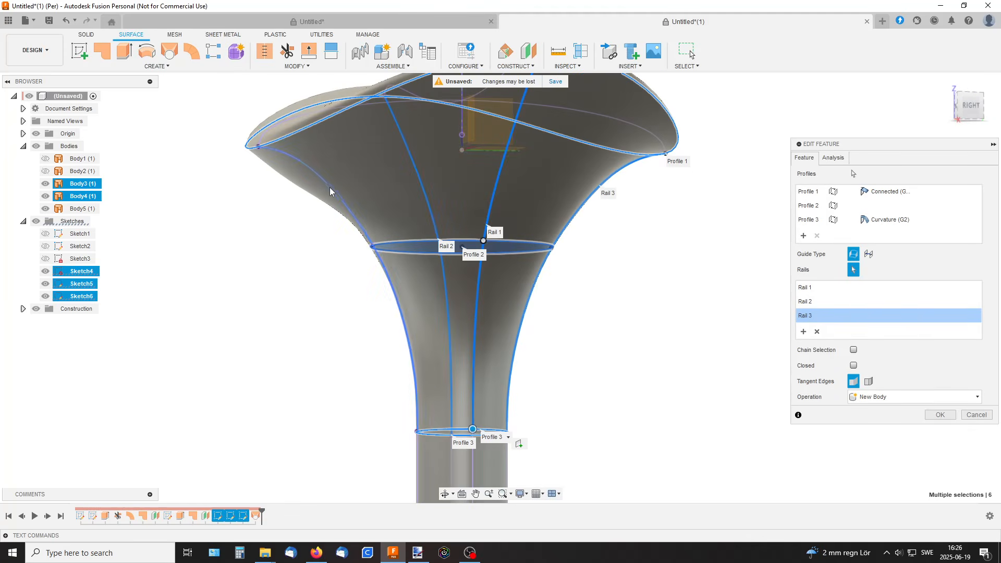
left_click(331, 191)
middle_click_drag(660, 261, 699, 289, "shift")
scroll(651, 276, "down", 2)
left_click(934, 428)
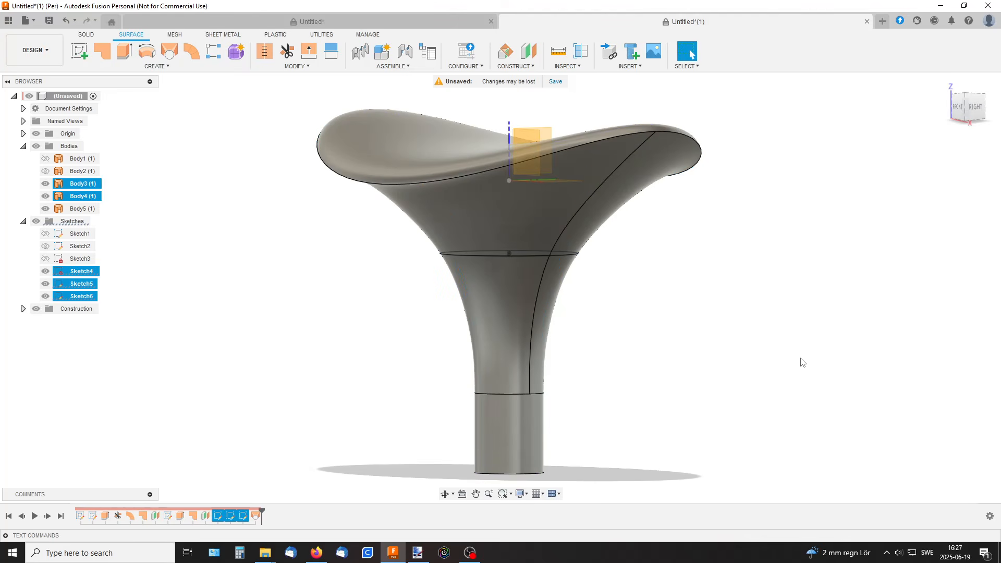
middle_click_drag(739, 263, 691, 287, "shift")
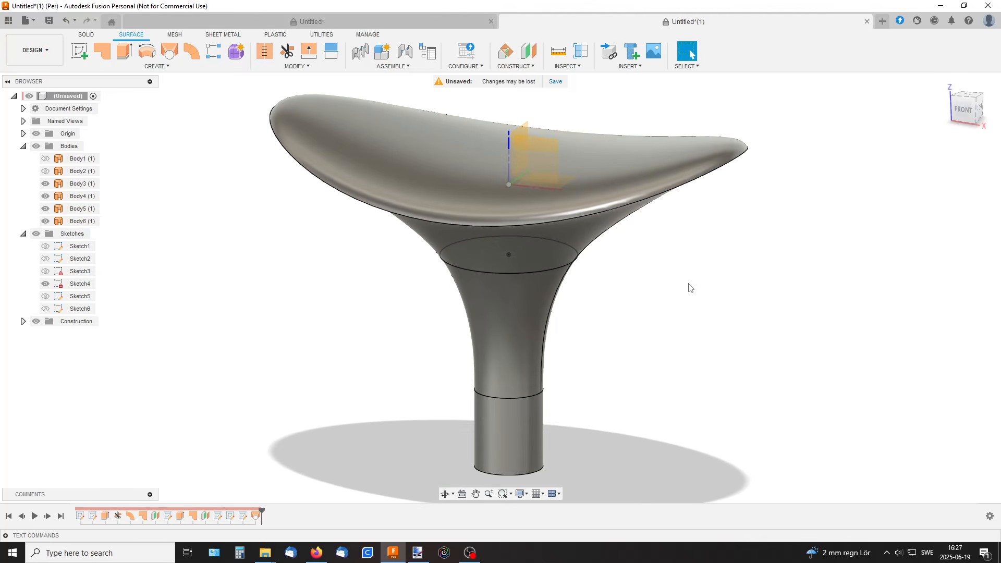
- Review the seat's surface patch settings and examine the patch's shape from the front, without applying any edits
left_click(144, 516)
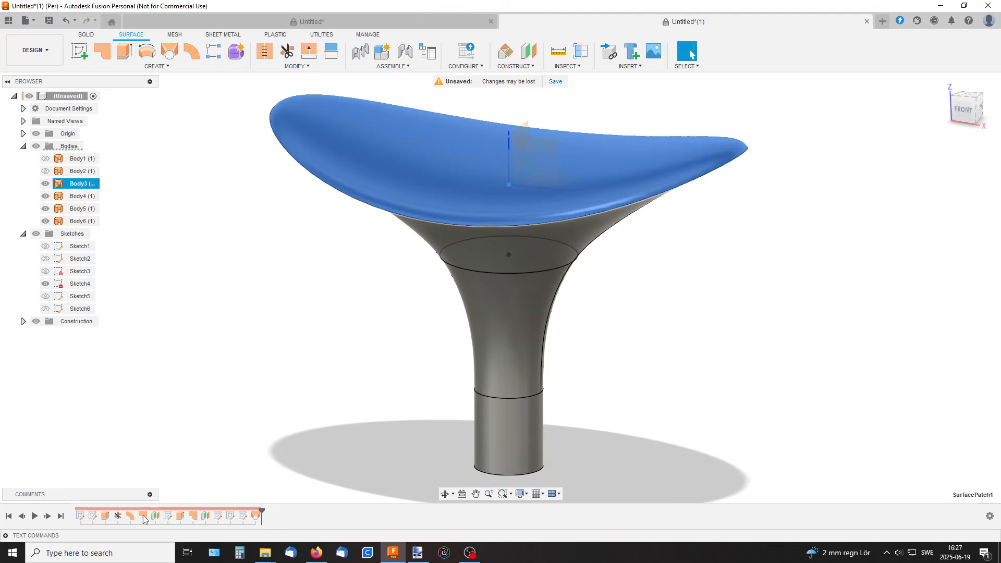
right_click(144, 516)
left_click(167, 411)
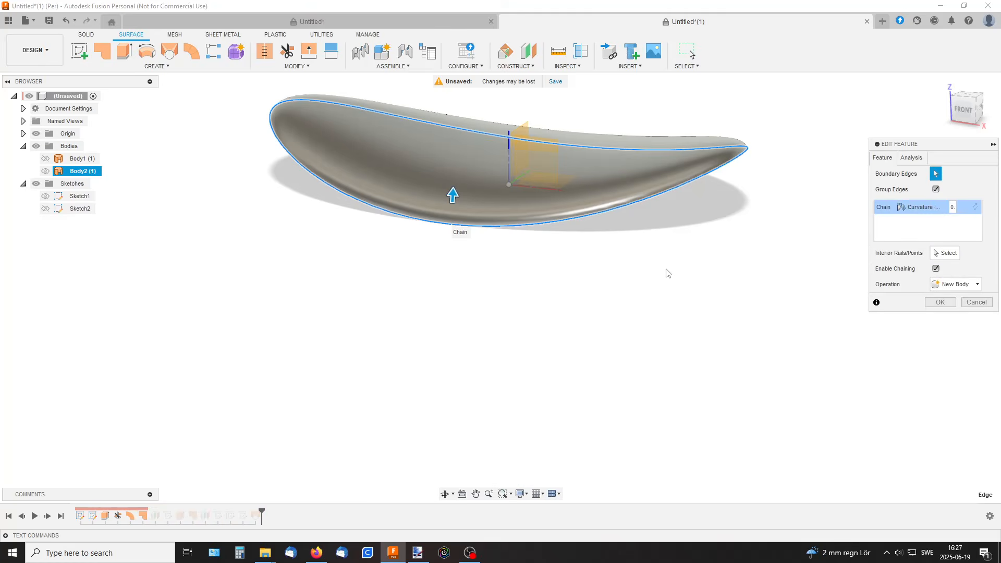
mouse_move(665, 273)
middle_mouse_down()
mouse_move(679, 252)
mouse_move(697, 303)
middle_mouse_up()
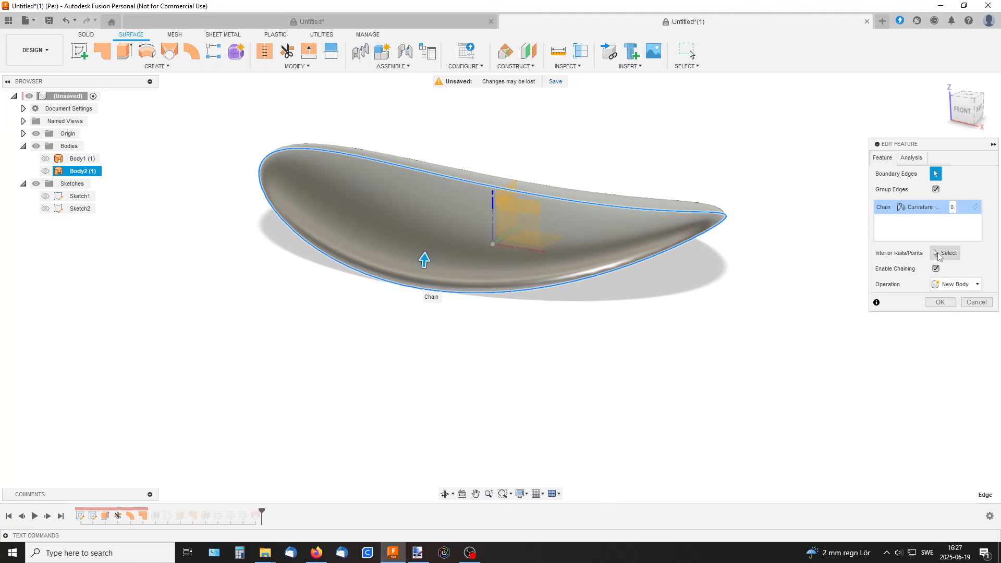
middle_click_drag(744, 242, 744, 246, "shift")
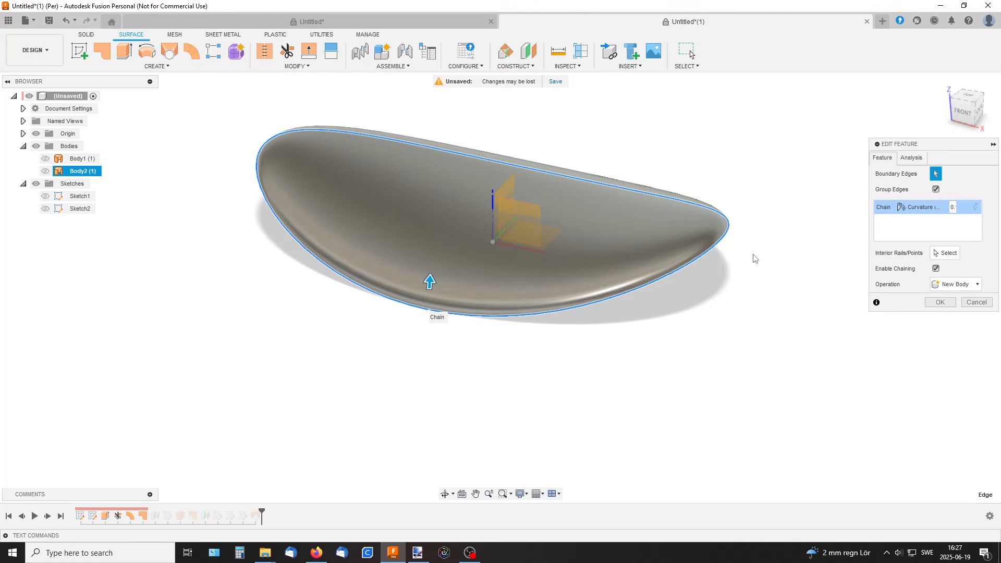
left_click(965, 111)
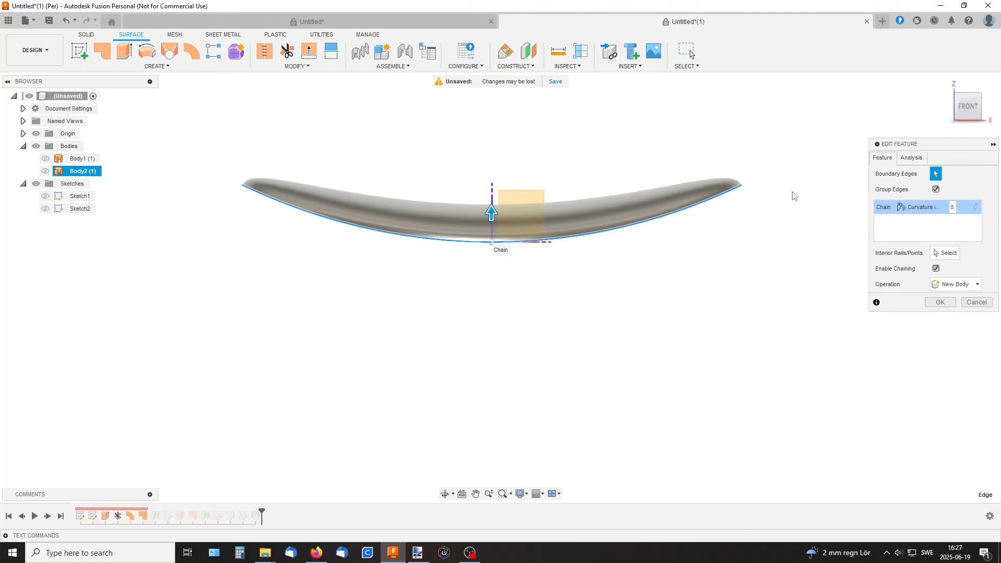
middle_click_drag(764, 216, 753, 247)
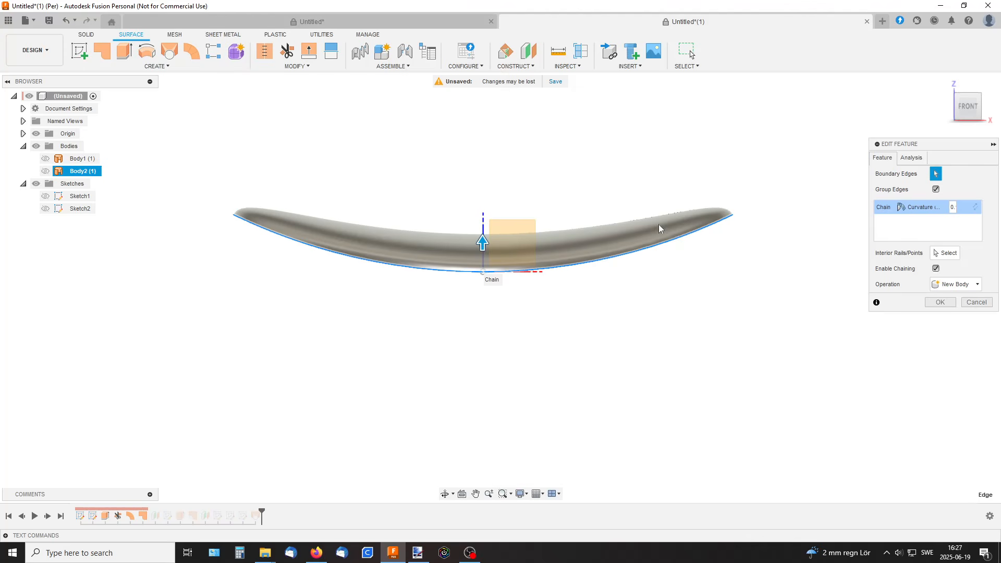
left_click(965, 303)
- Hide the origin geometry and the sketch holding the loft's intermediate circle
middle_click_drag(834, 268, 813, 277, "shift")
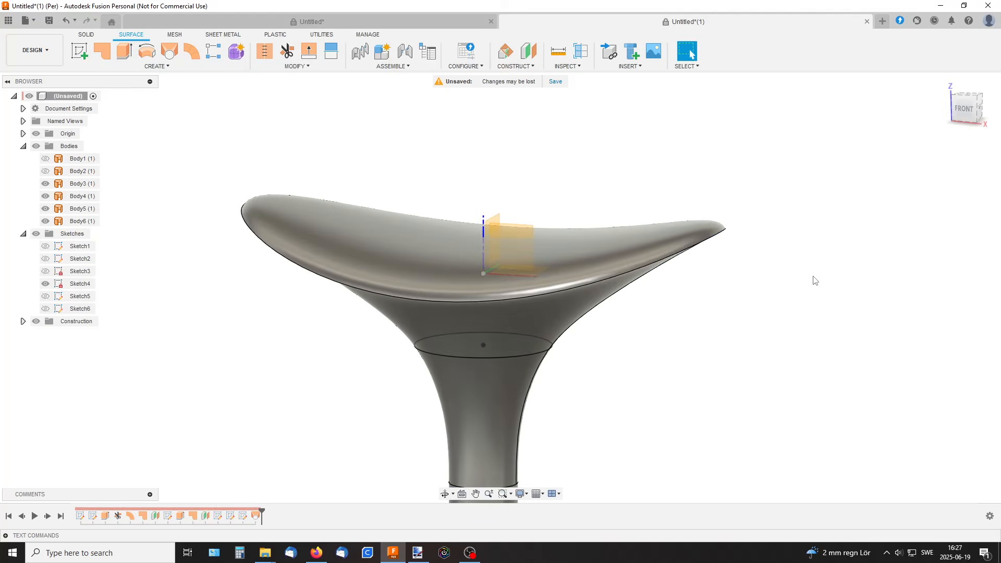
scroll(794, 287, "down", 1)
scroll(719, 248, "down", 2)
scroll(712, 248, "down", 1)
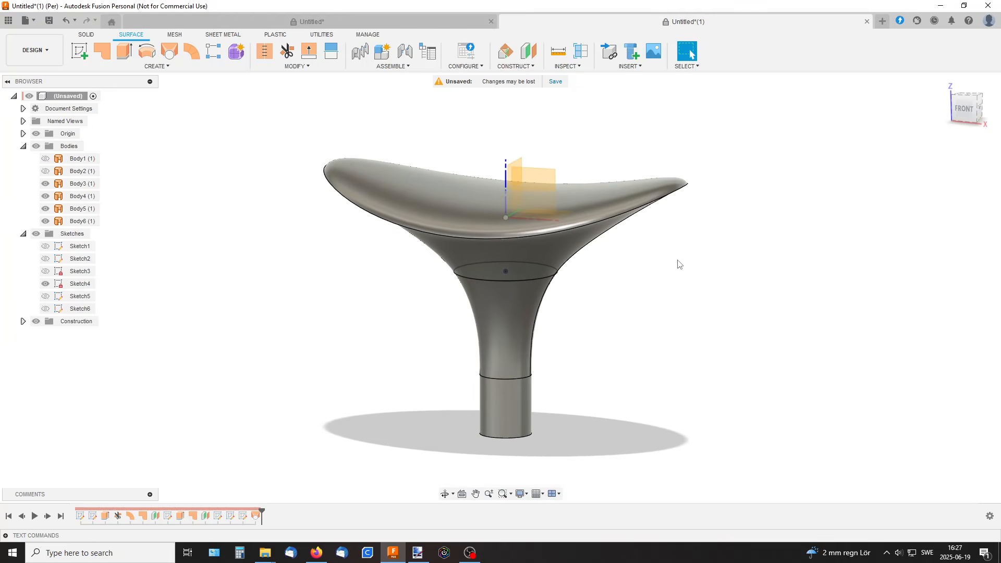
left_click(36, 134)
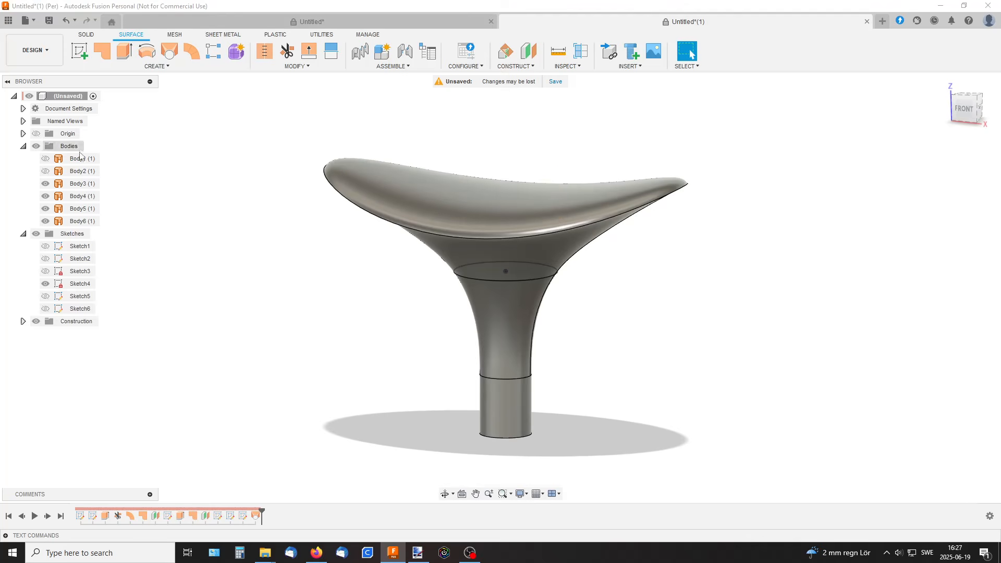
middle_click_drag(625, 281, 631, 239, "shift")
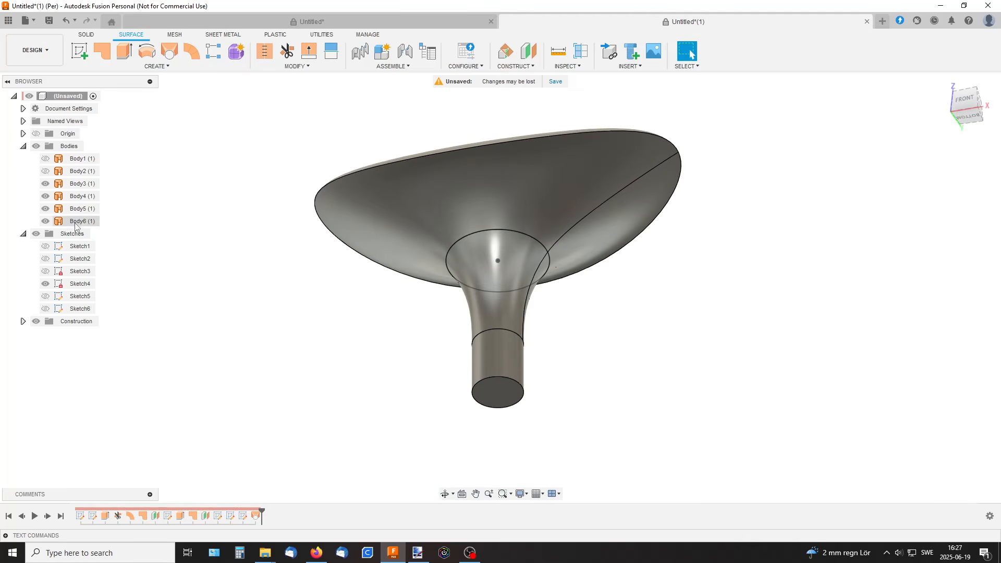
middle_click_drag(695, 293, 681, 306, "shift")
left_click(45, 283)
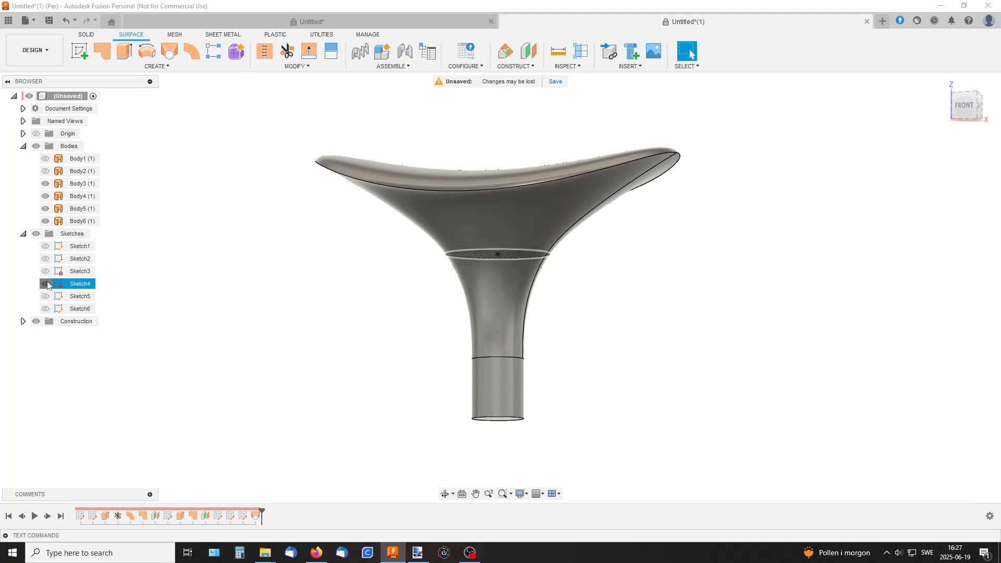
middle_click_drag(701, 273, 686, 286, "shift")
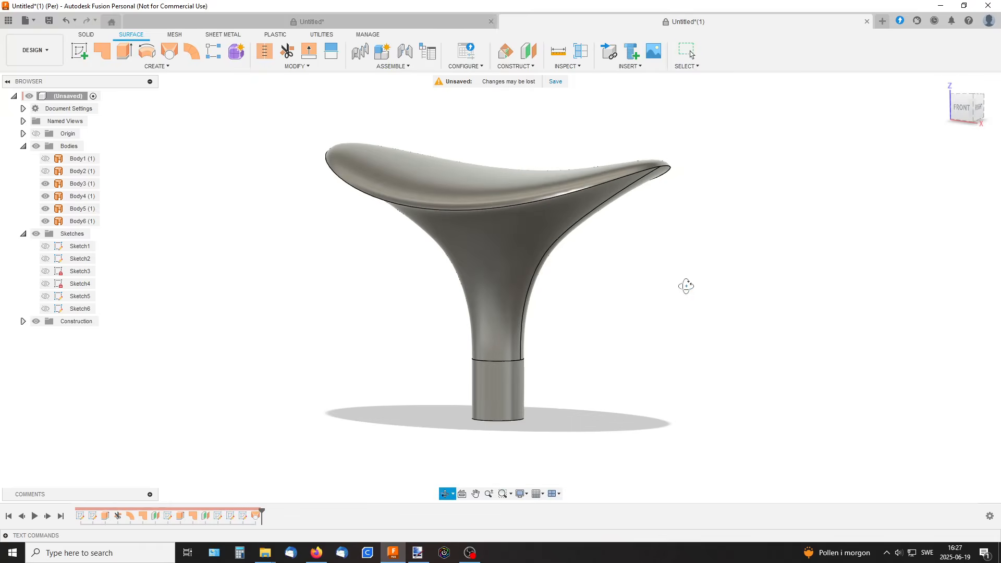
- Stitch the four visible seat, transition and stem surfaces into a new body with a 0.10 mm tolerance
left_click(265, 55)
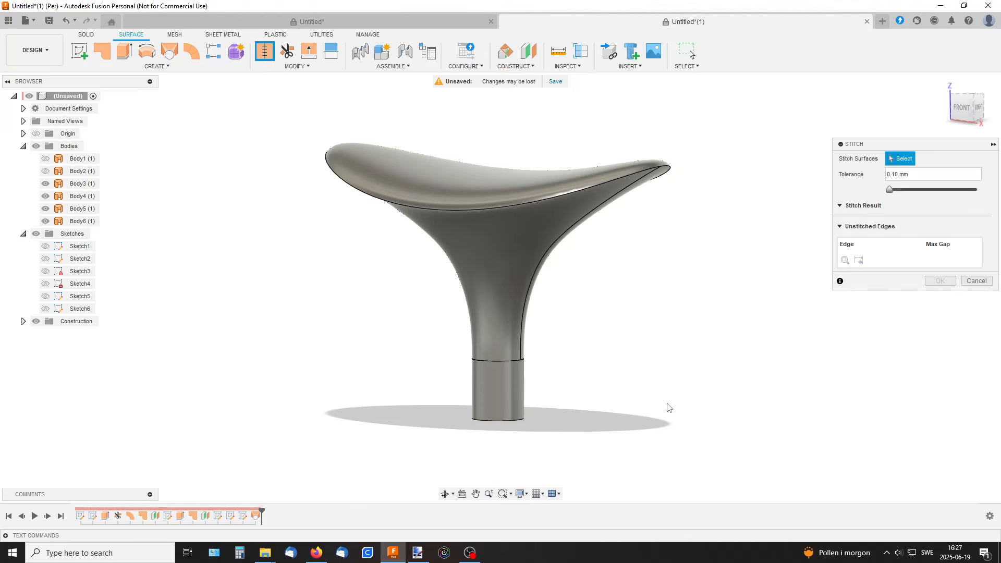
left_click_drag(718, 443, 416, 159)
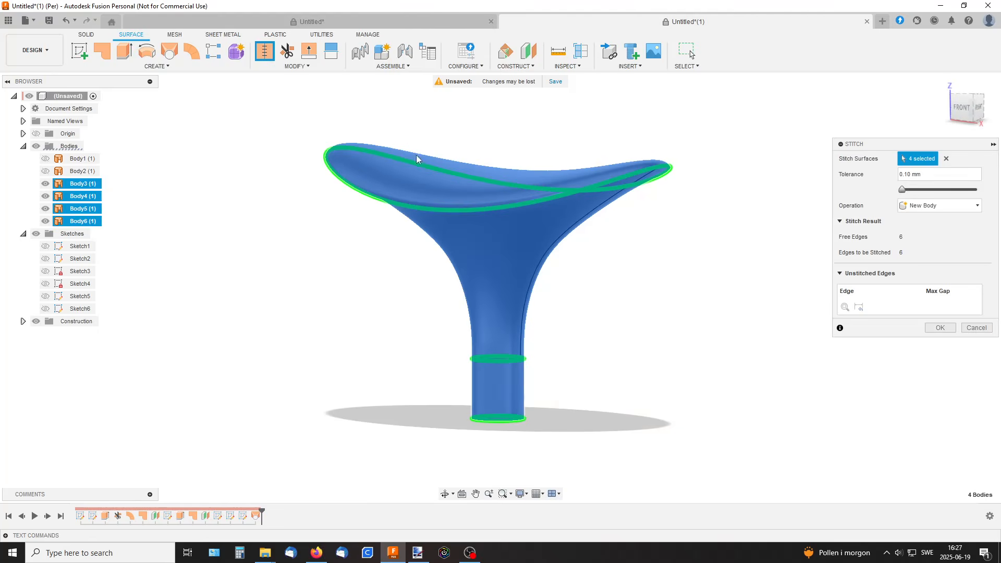
left_click(938, 327)
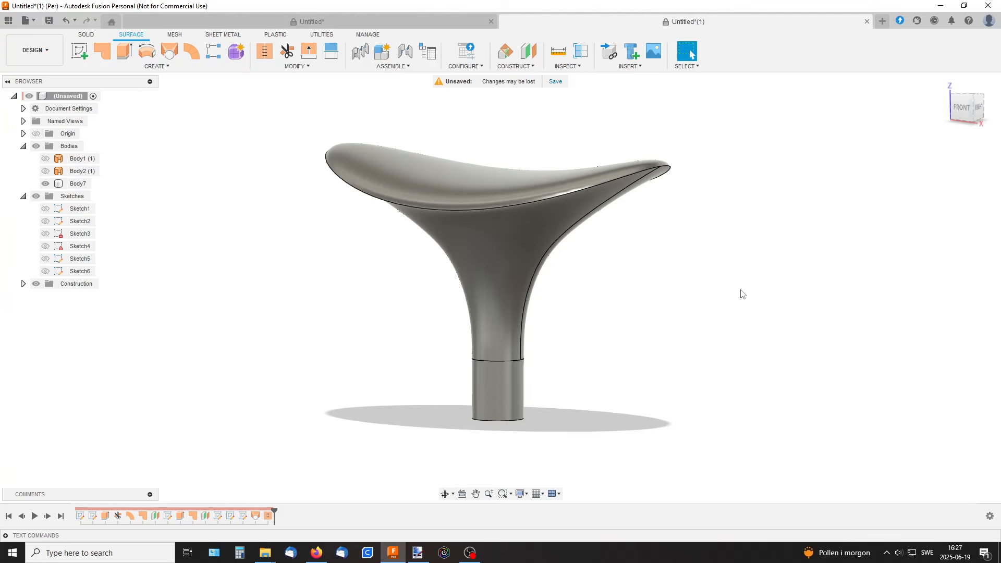
- Fillet the seat's outer rim edge with a constant 0.5 mm radius
scroll(715, 268, "up", 3)
scroll(725, 240, "up", 3)
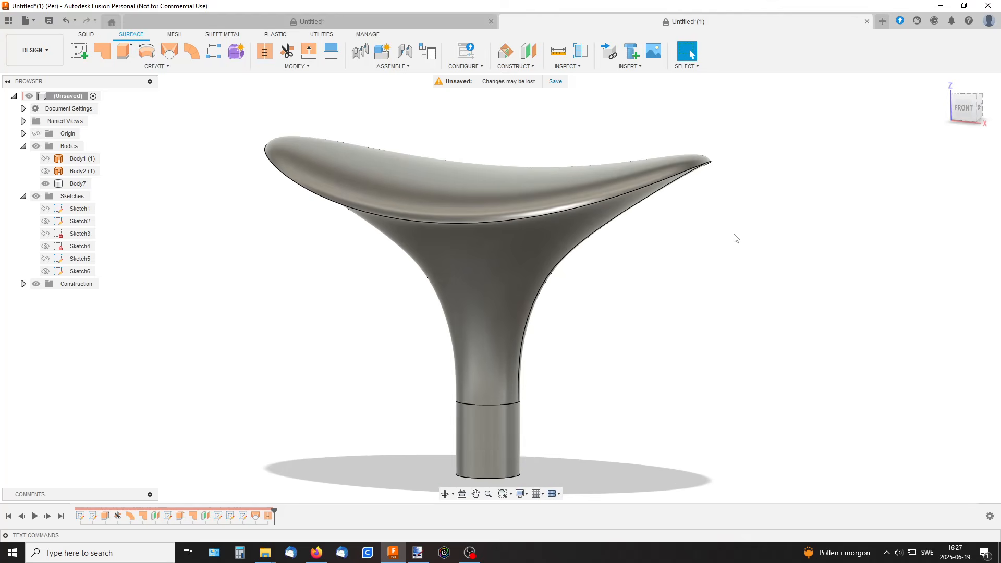
left_click(88, 35)
left_click(267, 51)
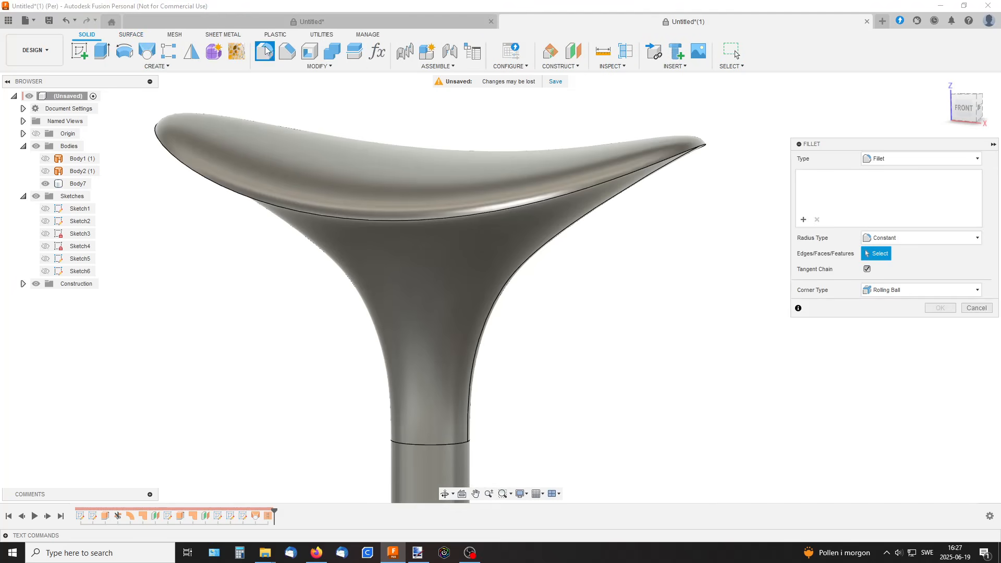
left_click(609, 185)
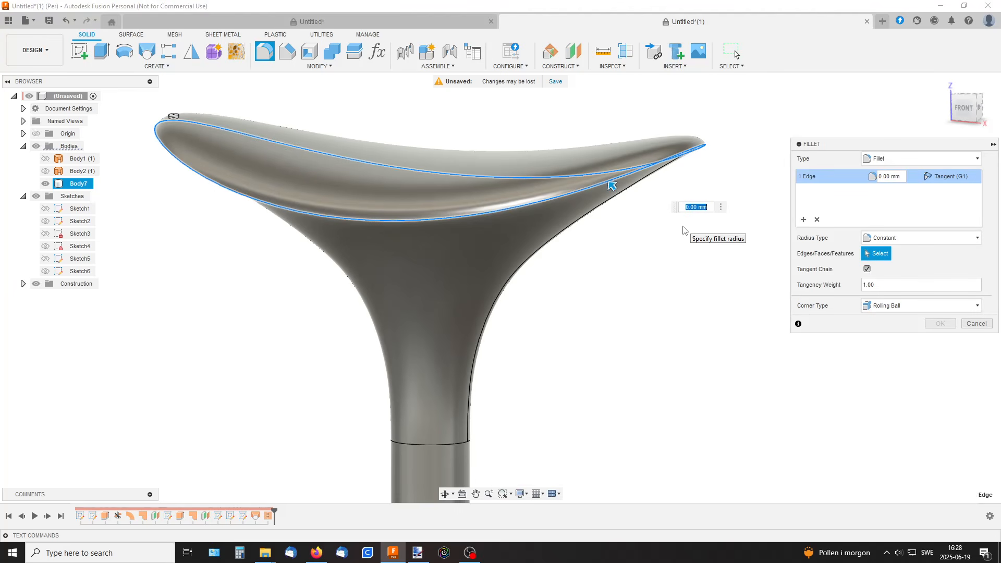
type("1")
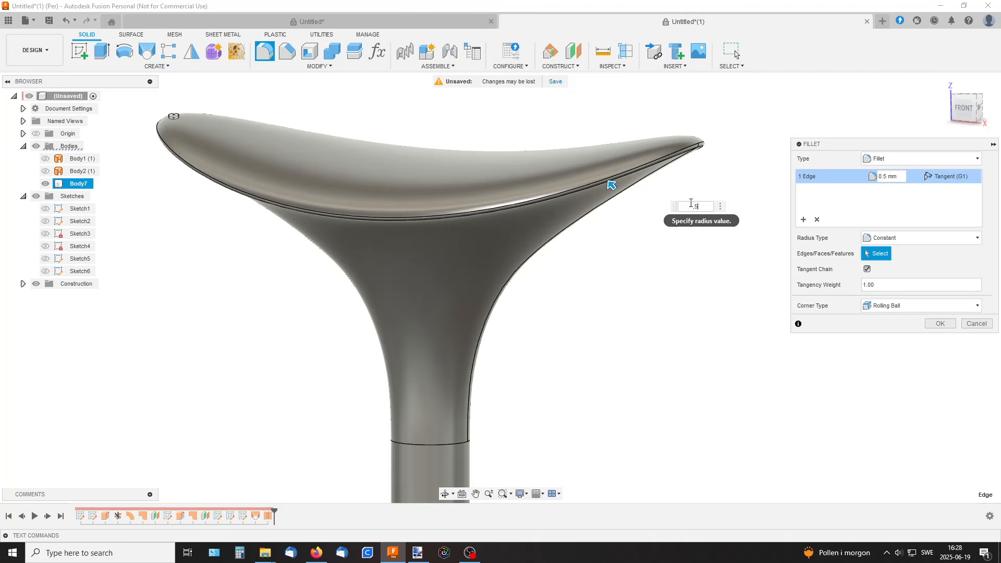
left_click(940, 324)
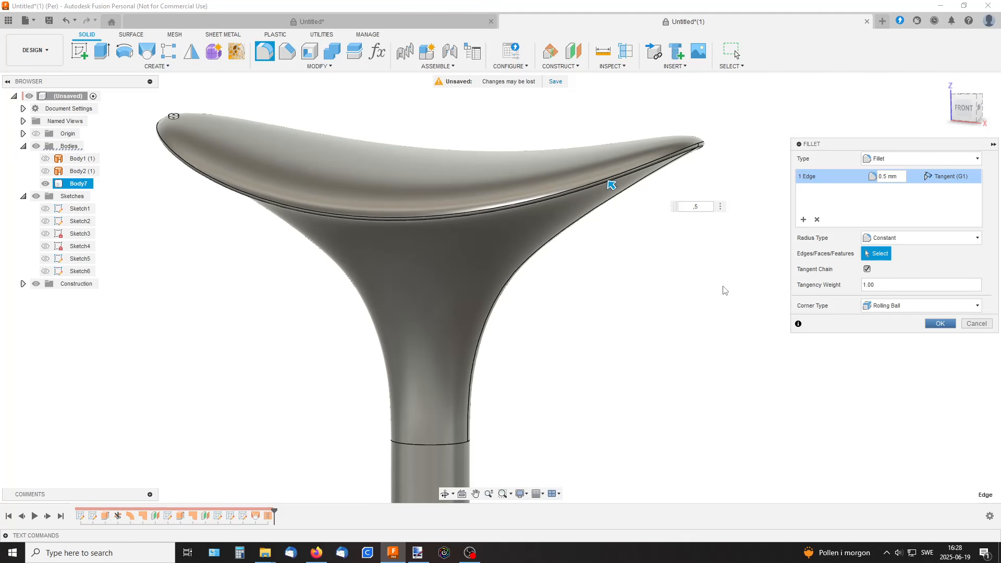
scroll(723, 291, "down", 3)
mouse_move(703, 292)
middle_mouse_down("shift")
mouse_move(726, 293)
mouse_move(663, 299)
mouse_move(689, 286)
middle_mouse_up("shift")
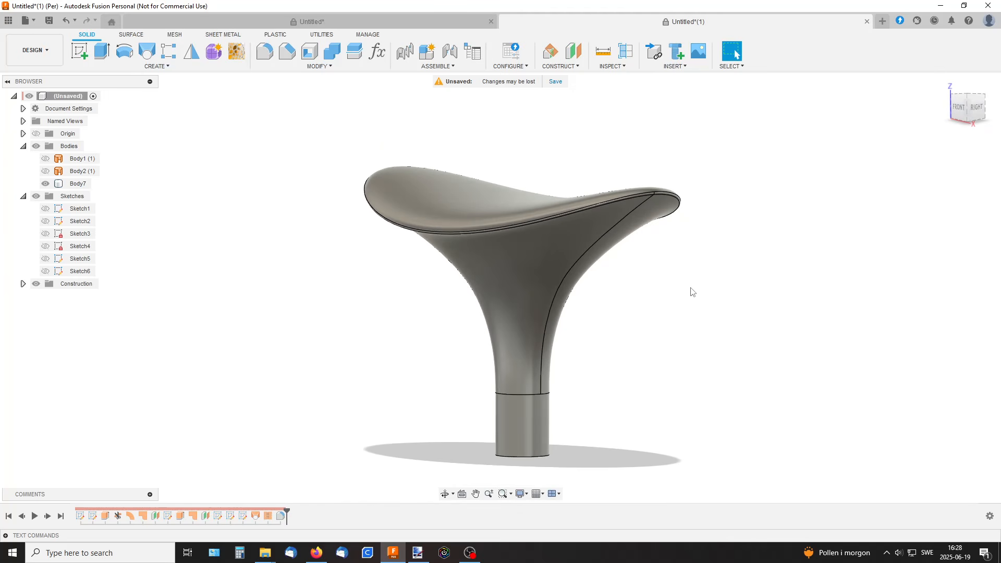